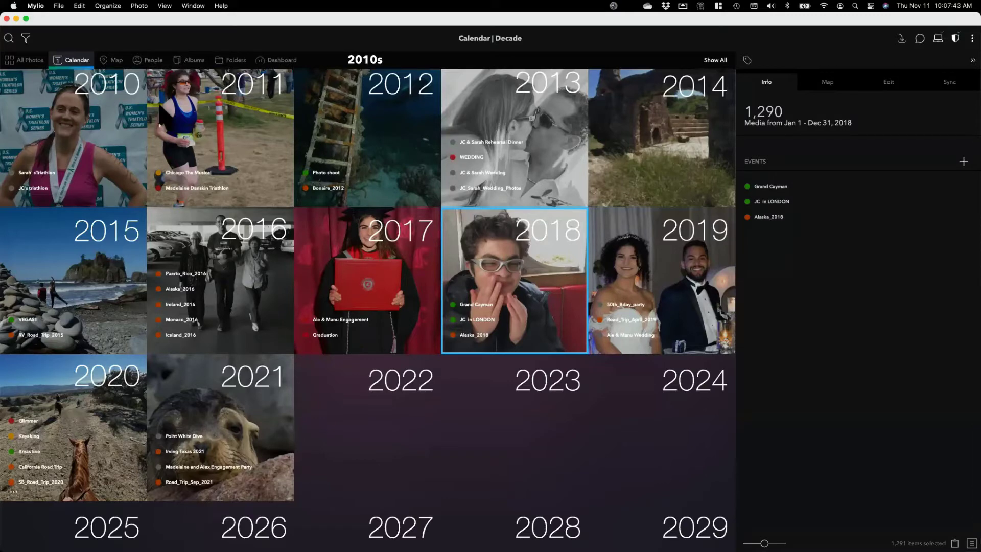
Look through the 2010s years in the calendar, and view the geotagged photos on the map of North America.
scroll(273, 148, up, 2)
scroll(269, 138, up, 1)
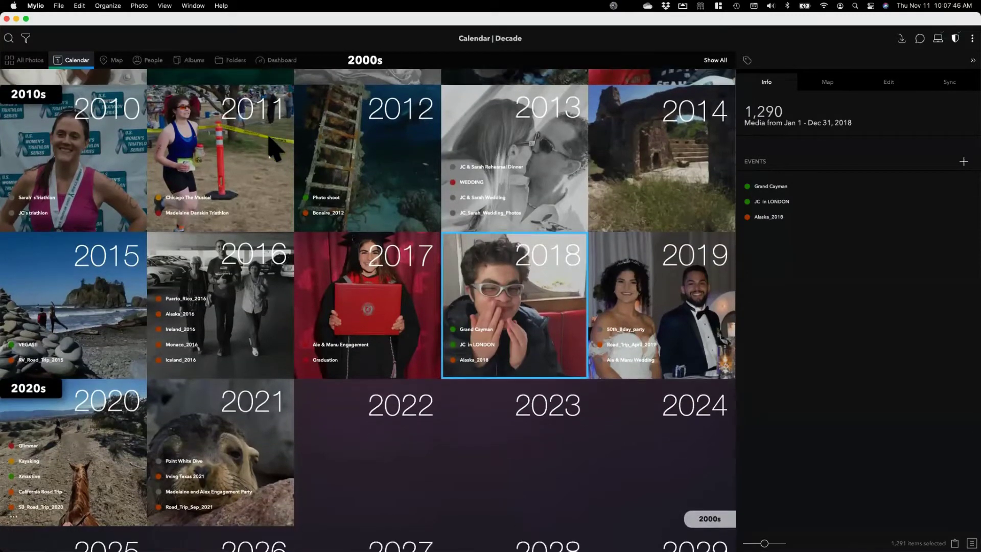
scroll(269, 148, up, 1)
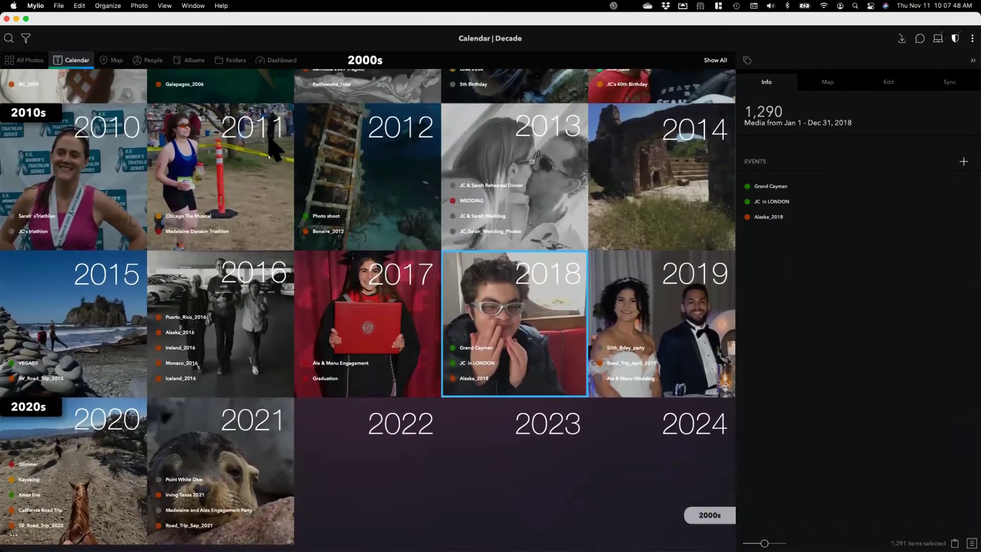
scroll(271, 150, down, 2)
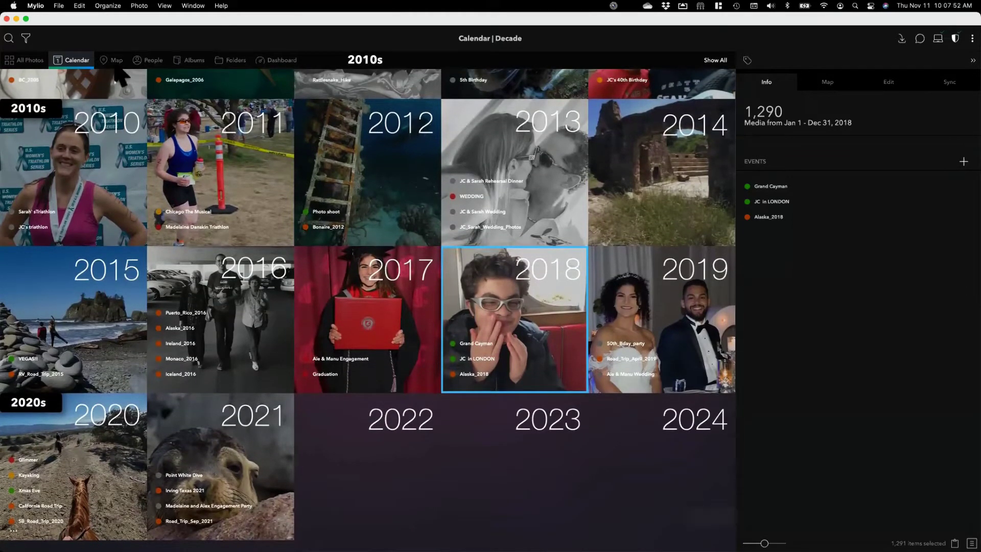
click(112, 60)
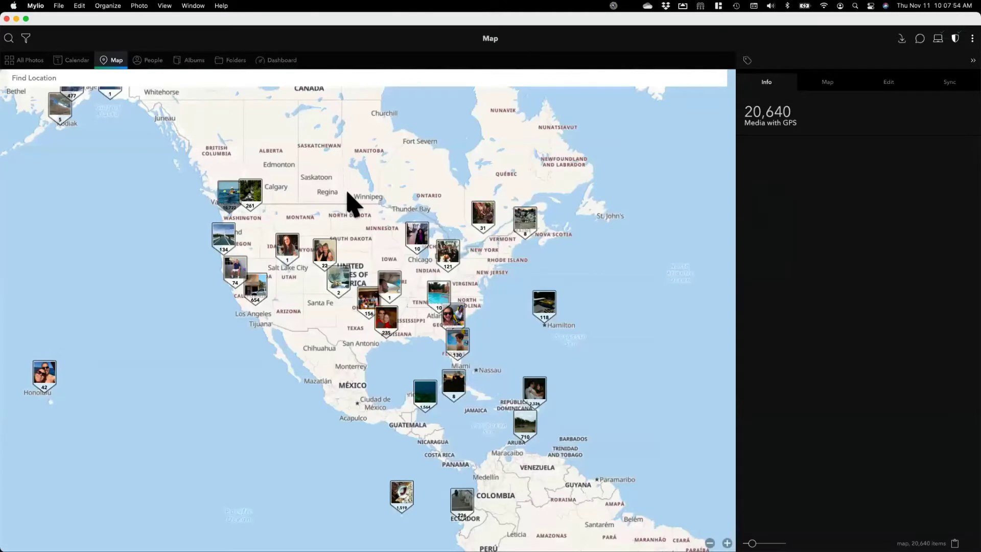
scroll(375, 189, left, 3)
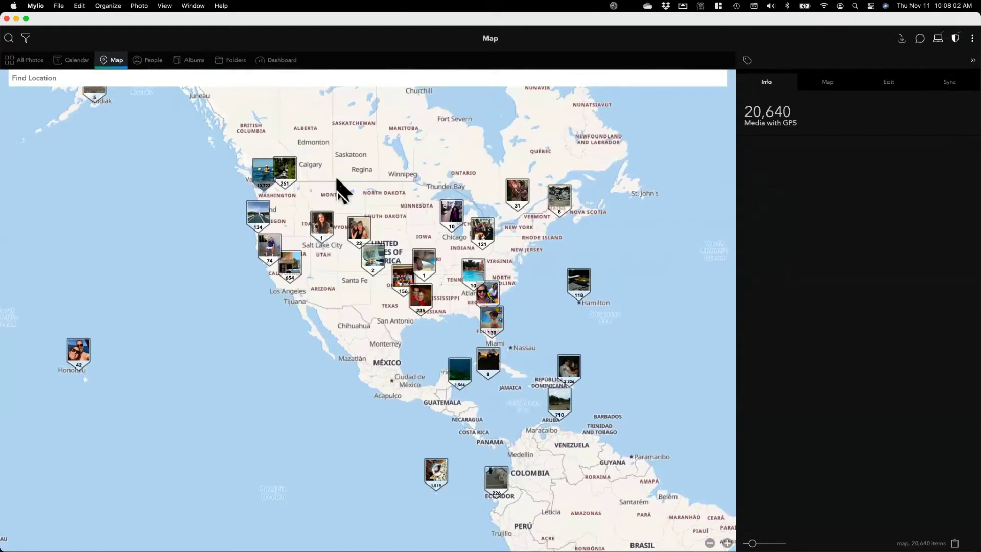
Examine the alphabetical collection of tagged people, from the names starting with A through to those starting with J.
click(155, 61)
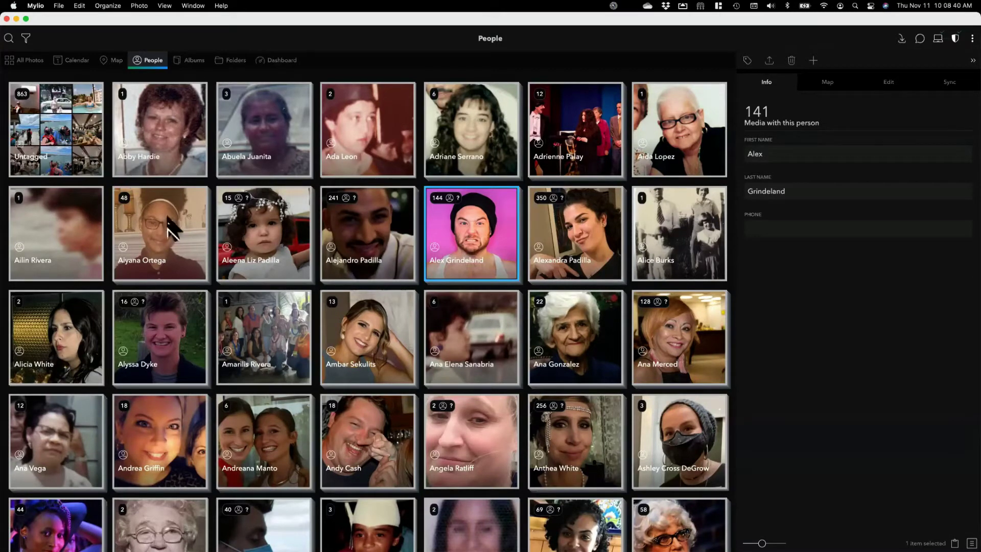
scroll(340, 255, down, 5)
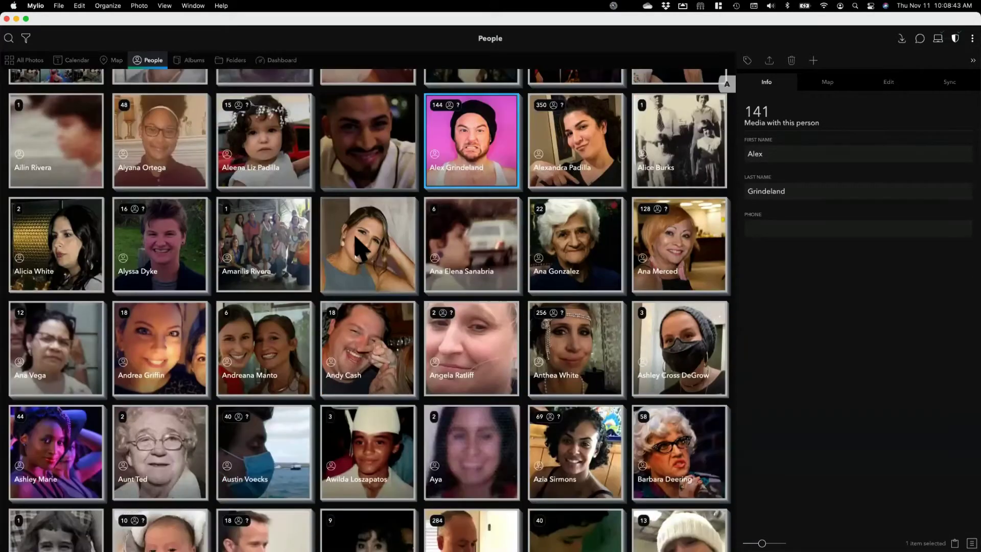
scroll(429, 254, down, 2)
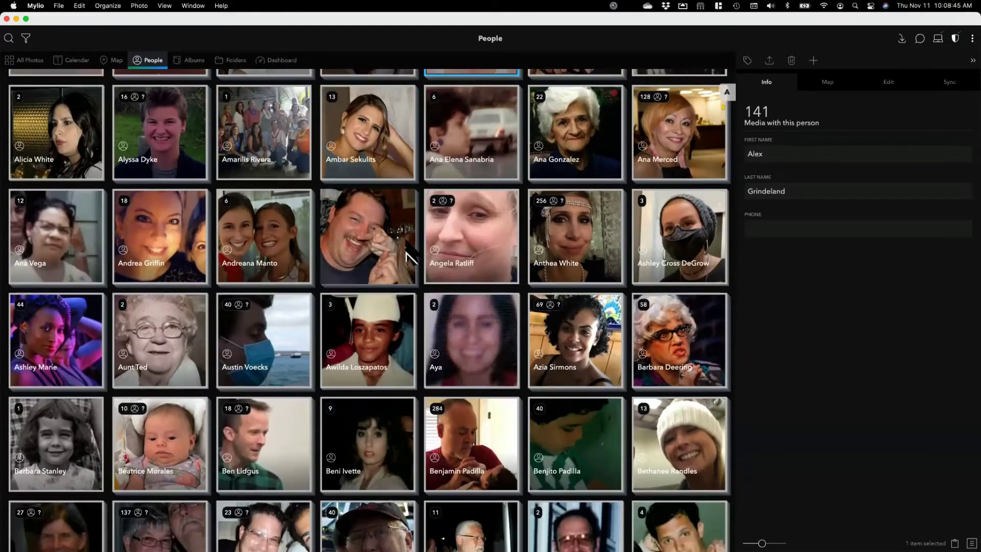
scroll(429, 254, down, 5)
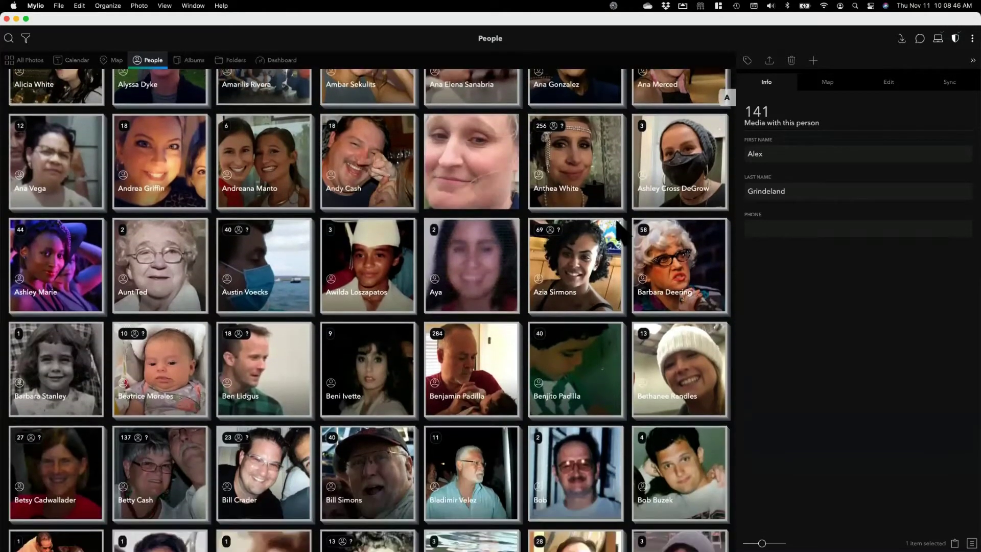
scroll(728, 138, down, 4)
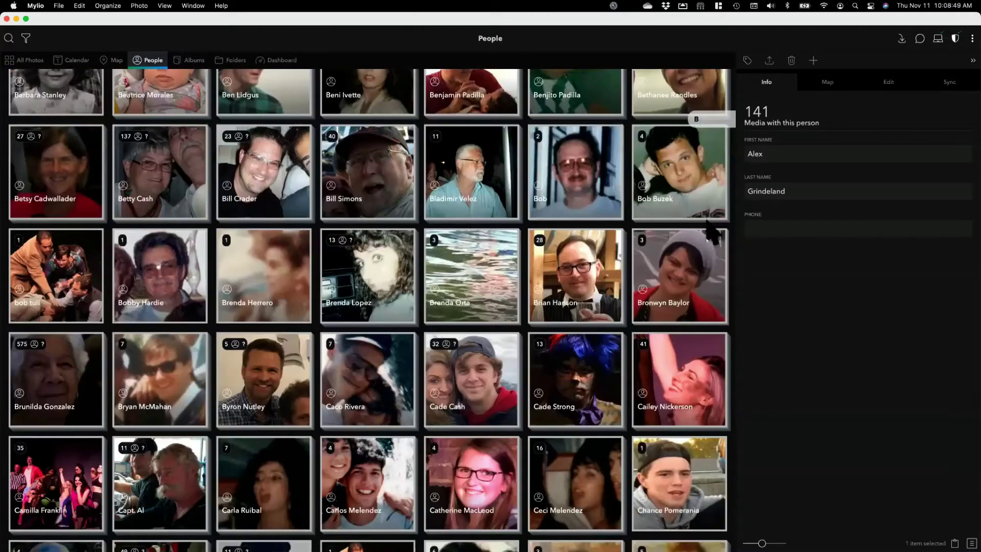
mouse_move(712, 232)
mouse_down()
mouse_move(707, 280)
mouse_move(705, 258)
mouse_up()
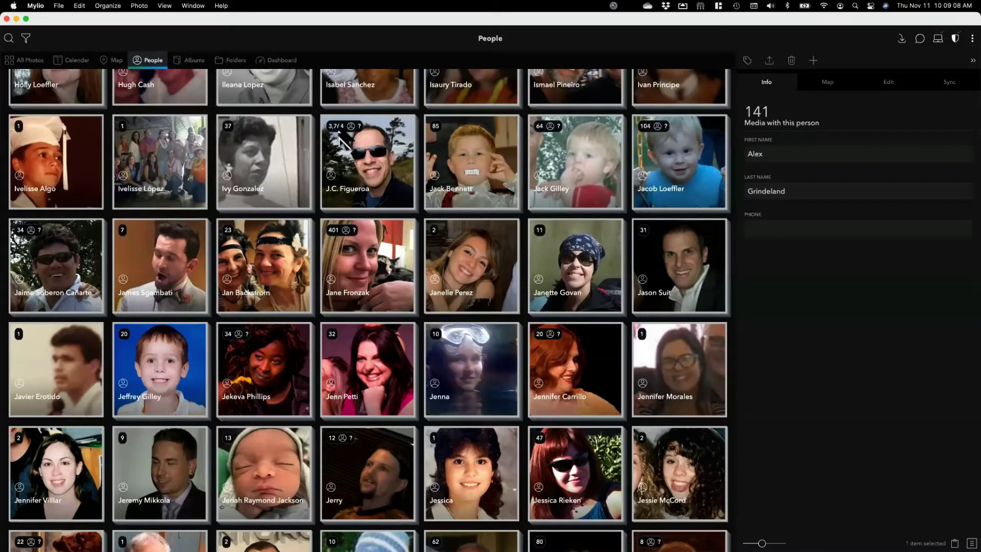
mouse_move(343, 139)
scroll(680, 279, up, 2)
scroll(679, 280, up, 5)
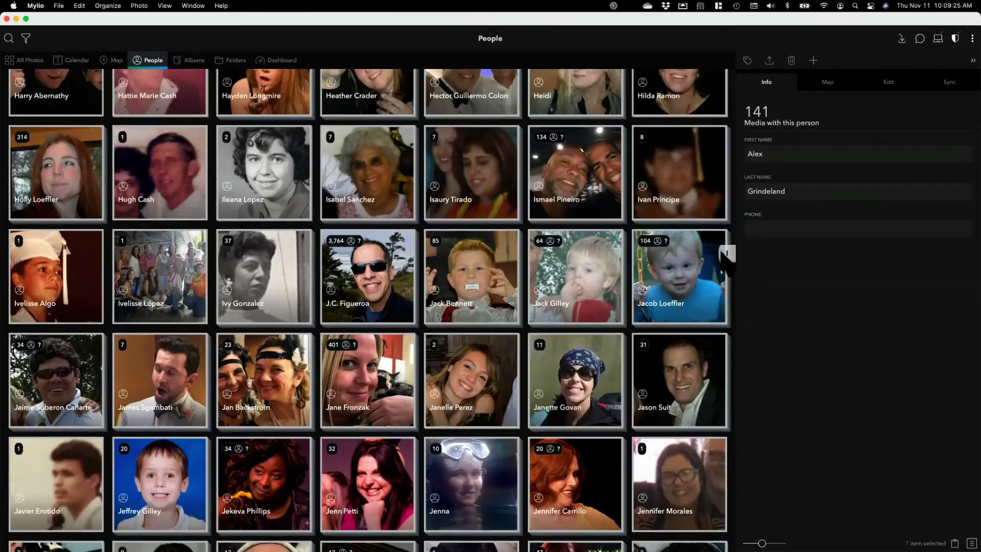
Open the Untagged collection in the people view and review its unnamed faces through to the most recent ones.
scroll(707, 73, up, 20)
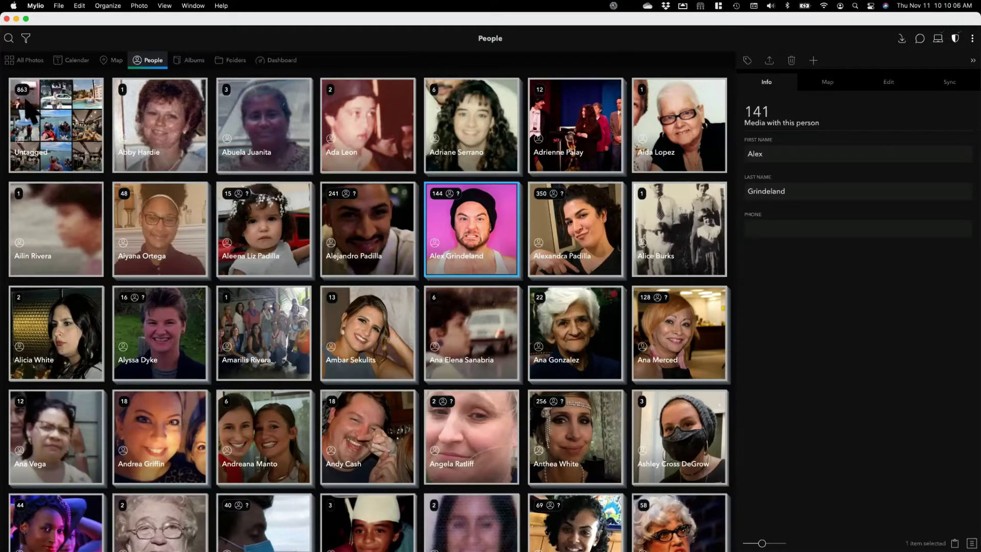
click(51, 125)
double_click(51, 129)
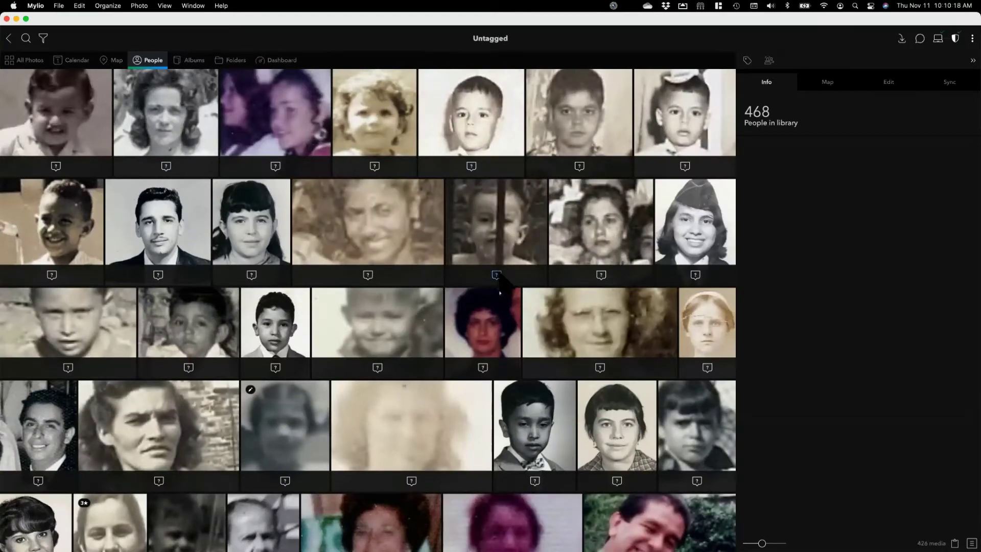
scroll(422, 314, down, 2)
scroll(422, 314, down, 5)
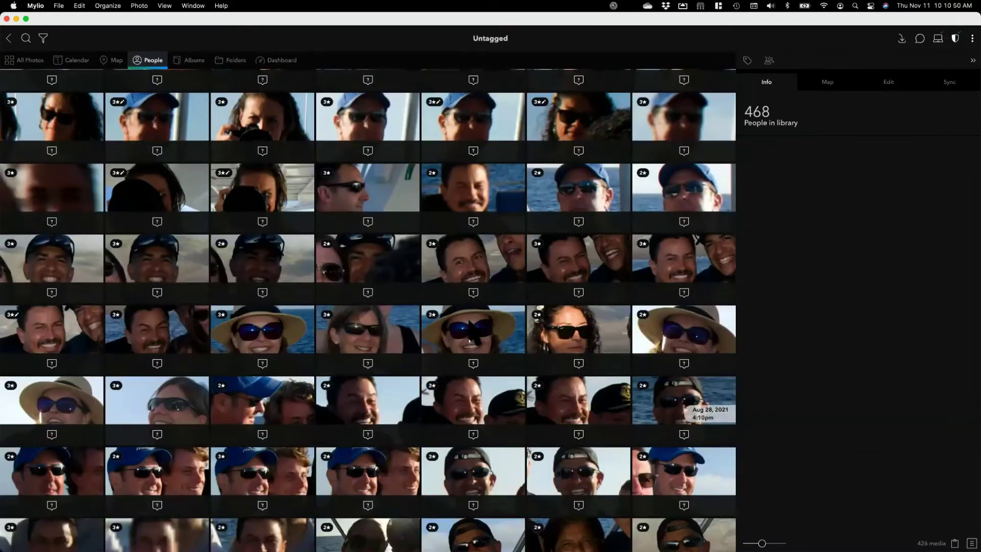
scroll(470, 331, down, 10)
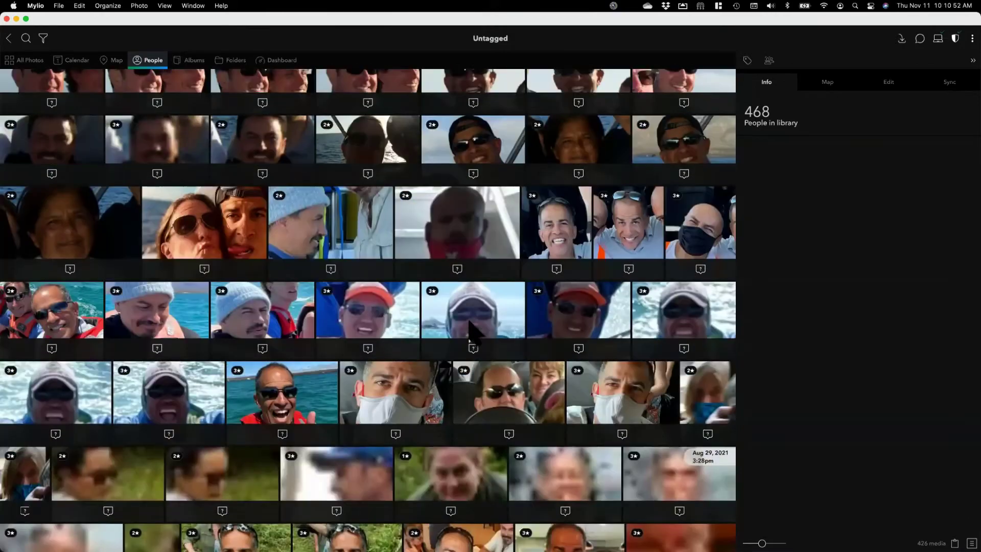
scroll(471, 331, down, 10)
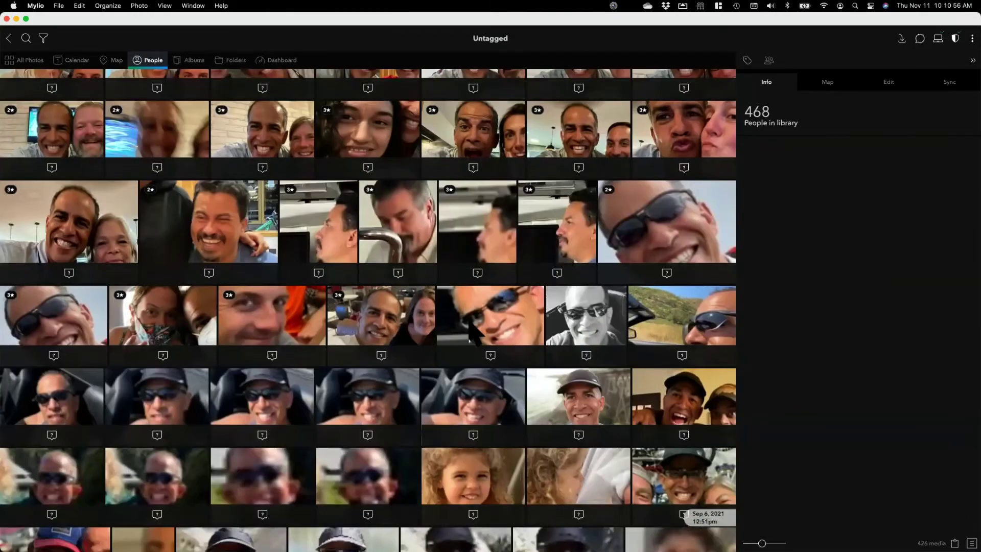
scroll(470, 327, down, 10)
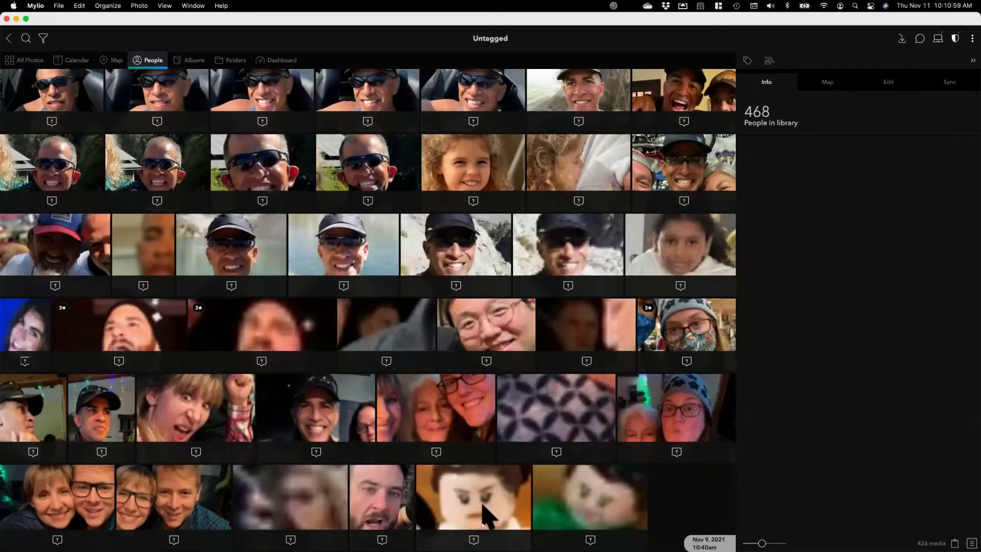
Tag the brown-haired figure's face in the Lego photo IMG_4333 as Lego Leia, with face tags shown.
double_click(473, 525)
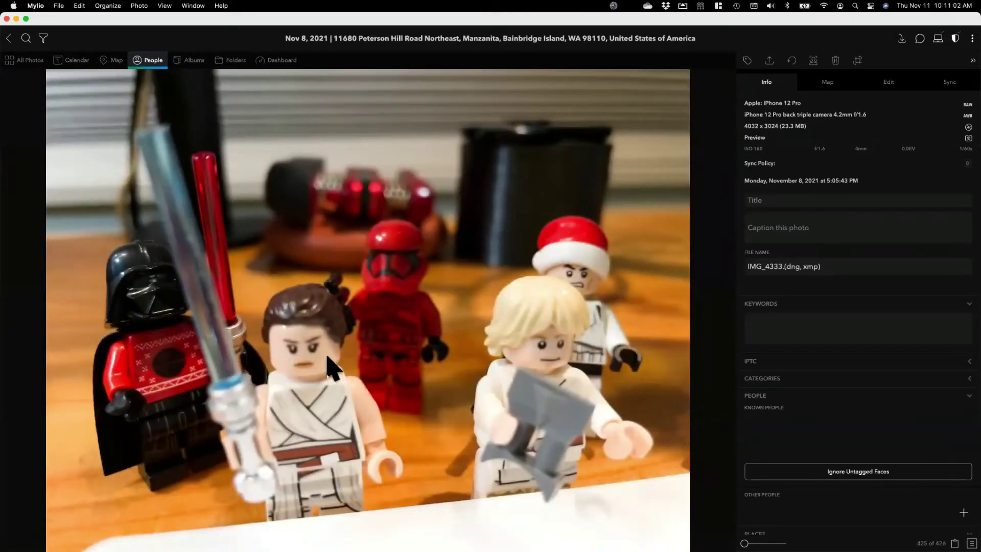
click(813, 60)
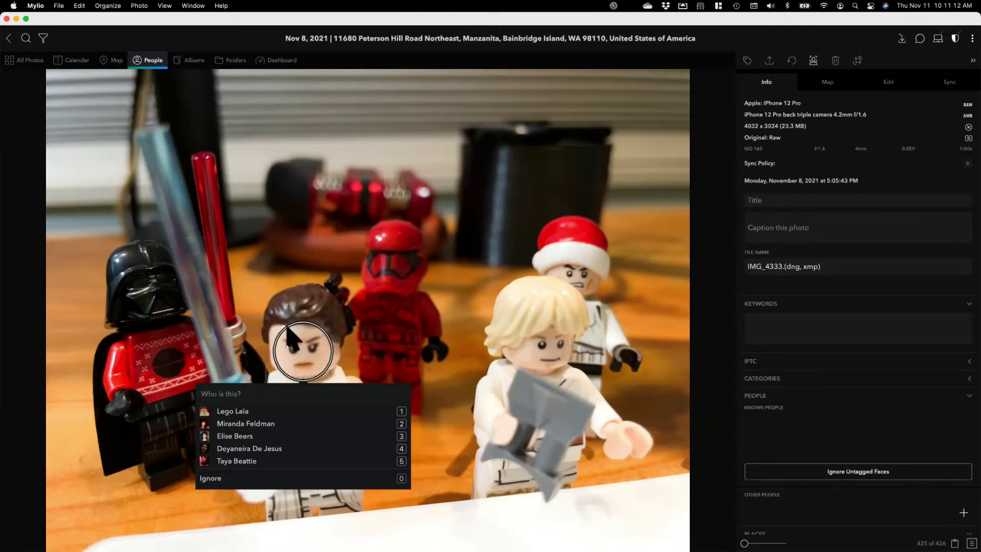
click(240, 411)
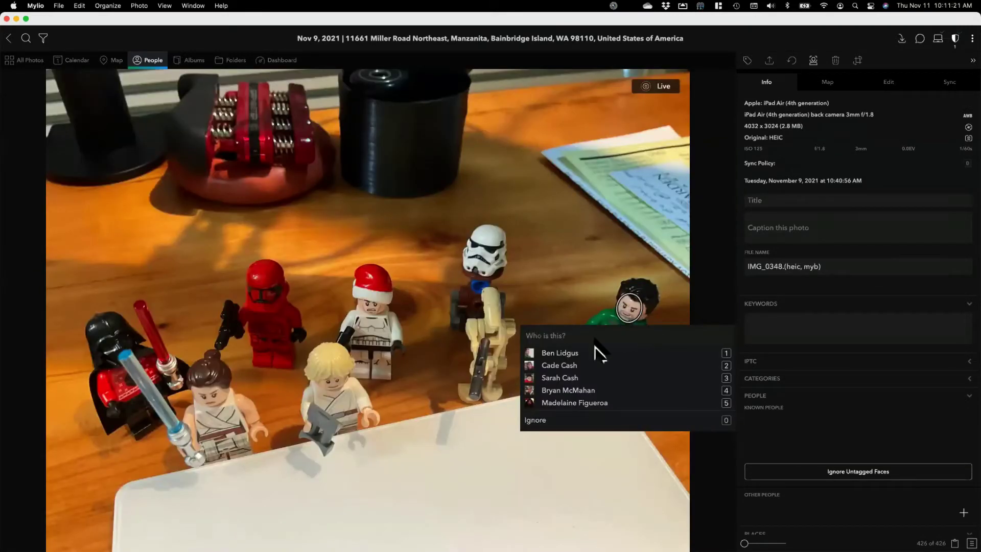
click(573, 335)
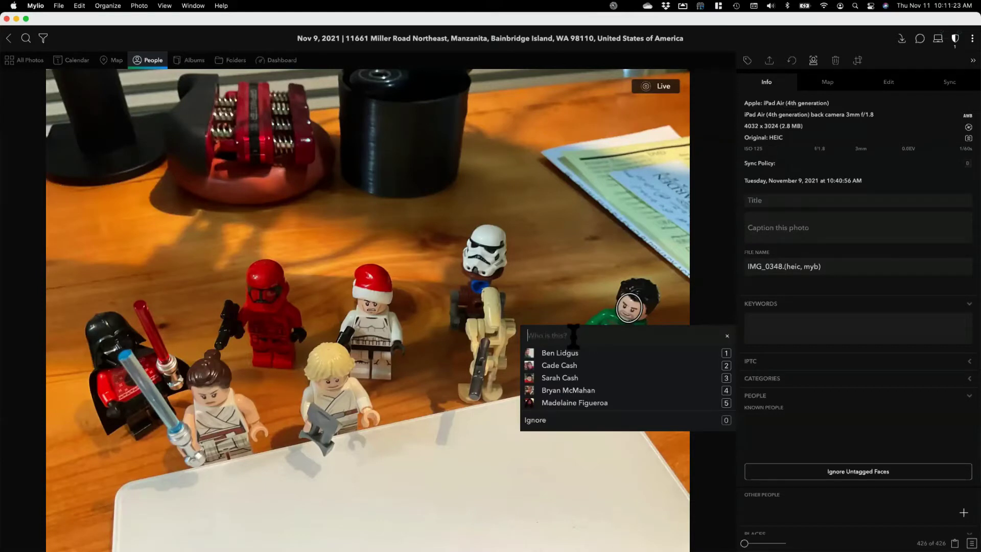
text(Lego )
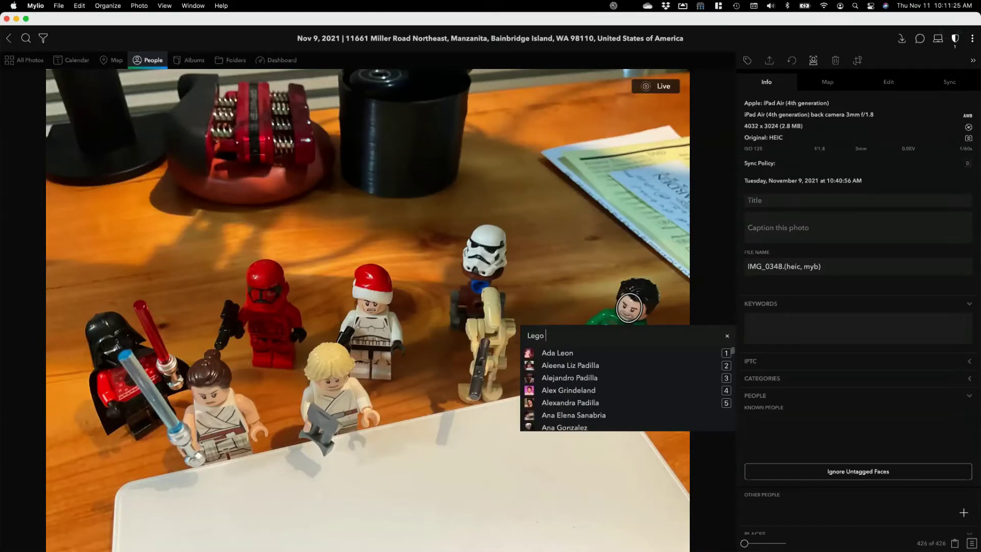
text(Han Solo)
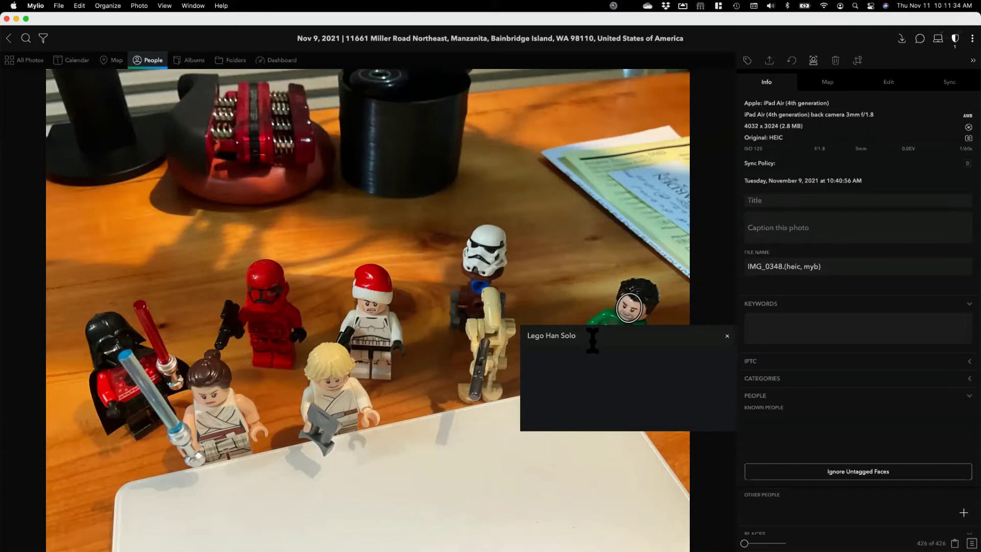
key(Return)
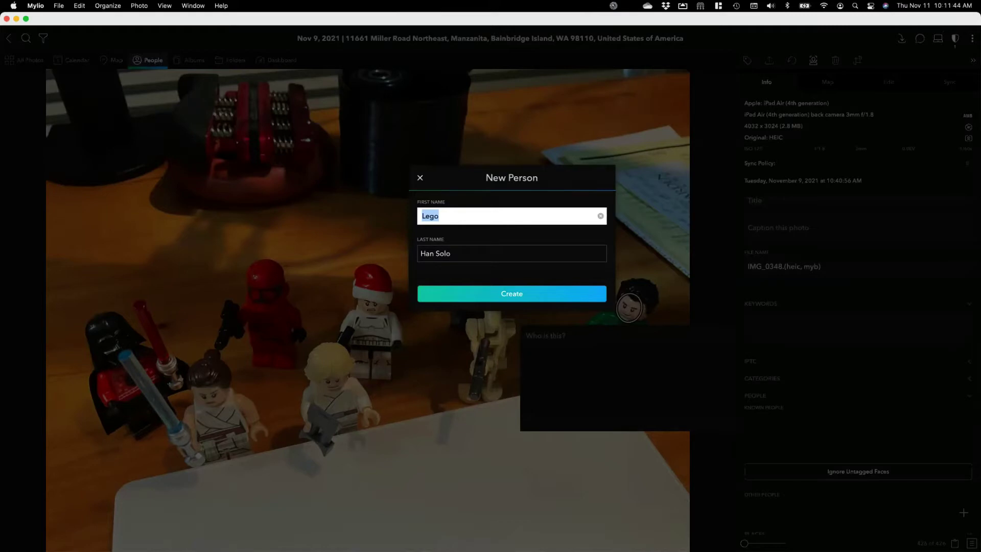
key(Escape)
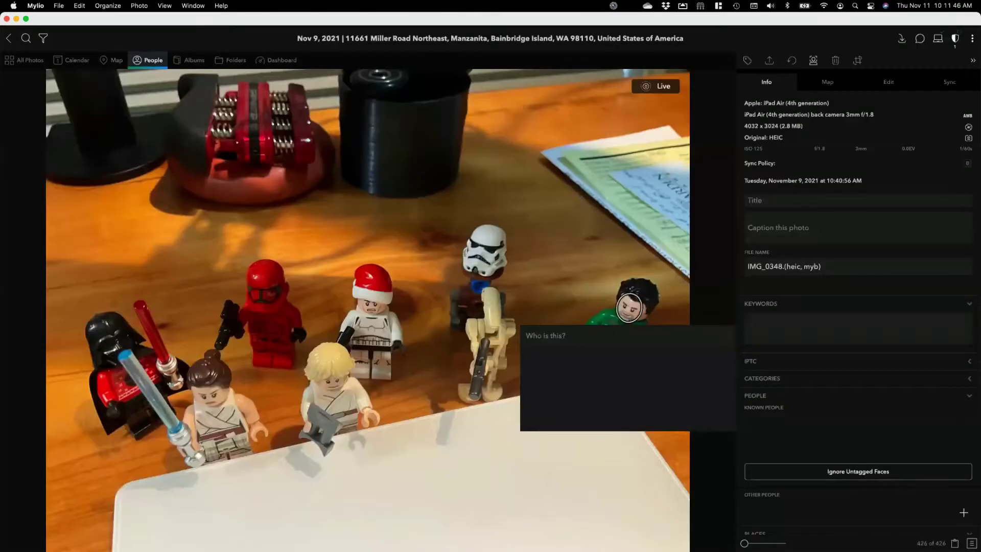
click(544, 335)
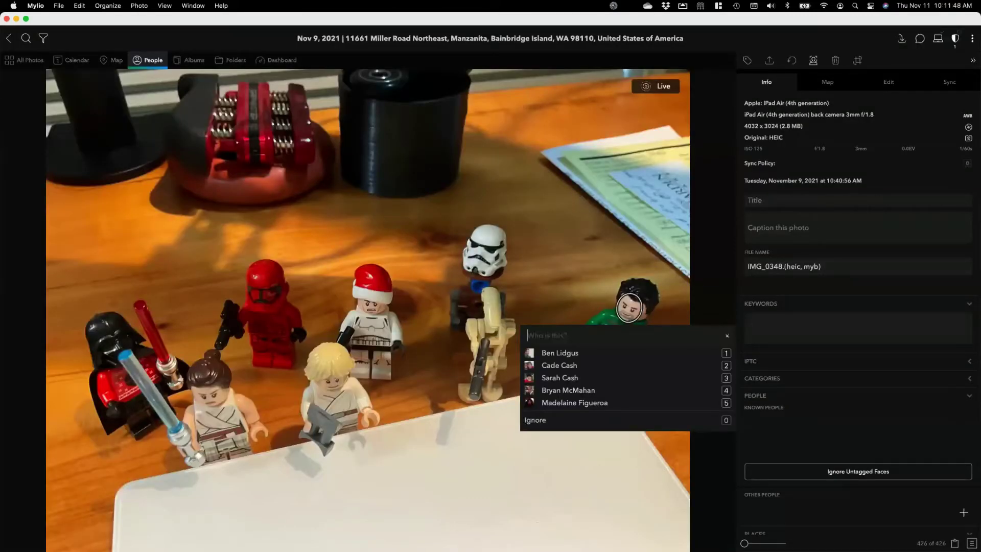
text(Name)
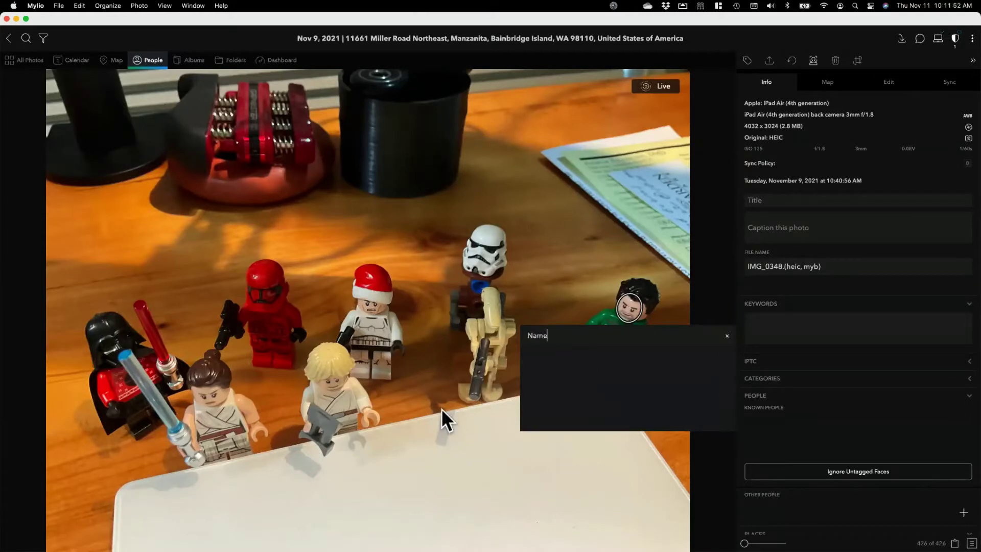
key(Escape)
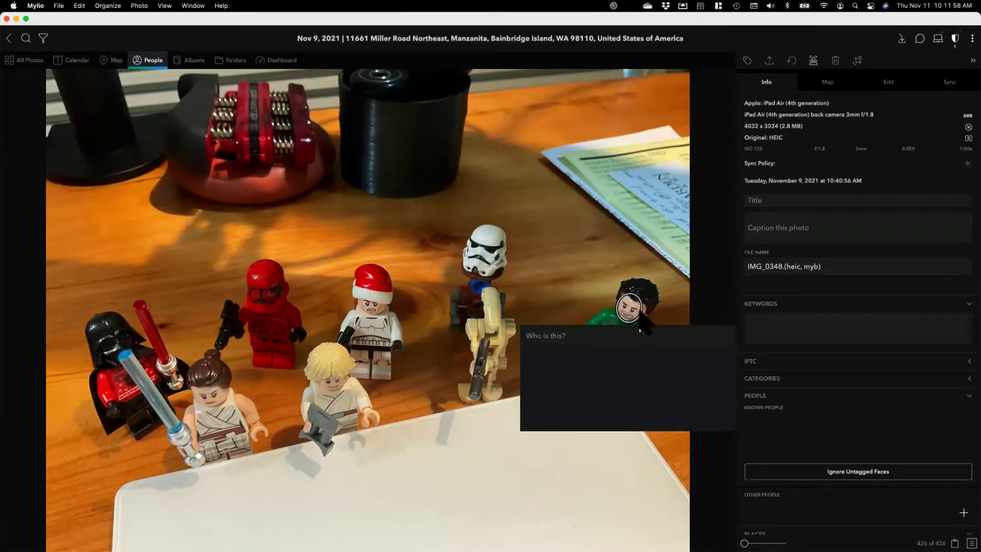
Tag the green-clad figure in IMG_0348 as a new person, first name Lego and last name HanSolo, and return to the untagged faces.
click(567, 337)
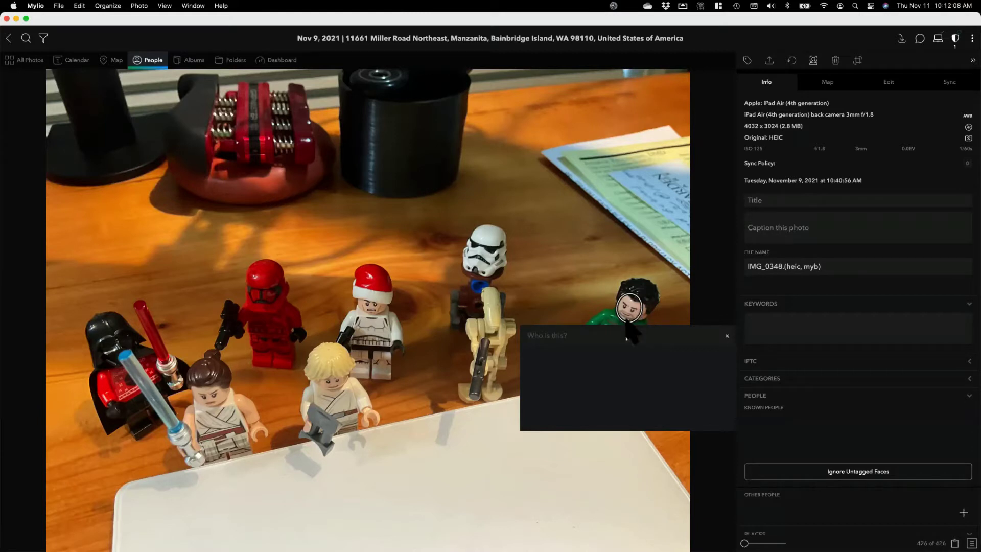
text(Lego )
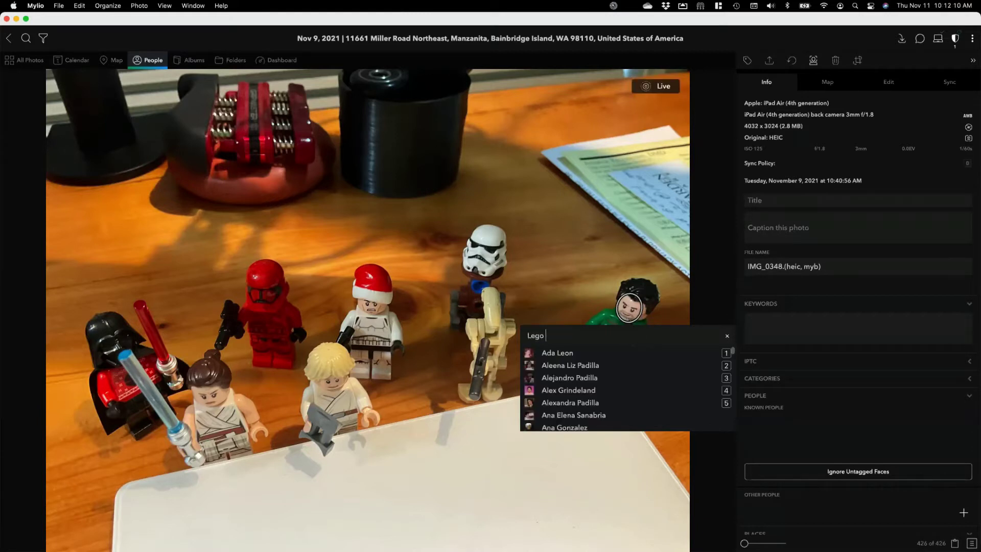
text(HanSolo)
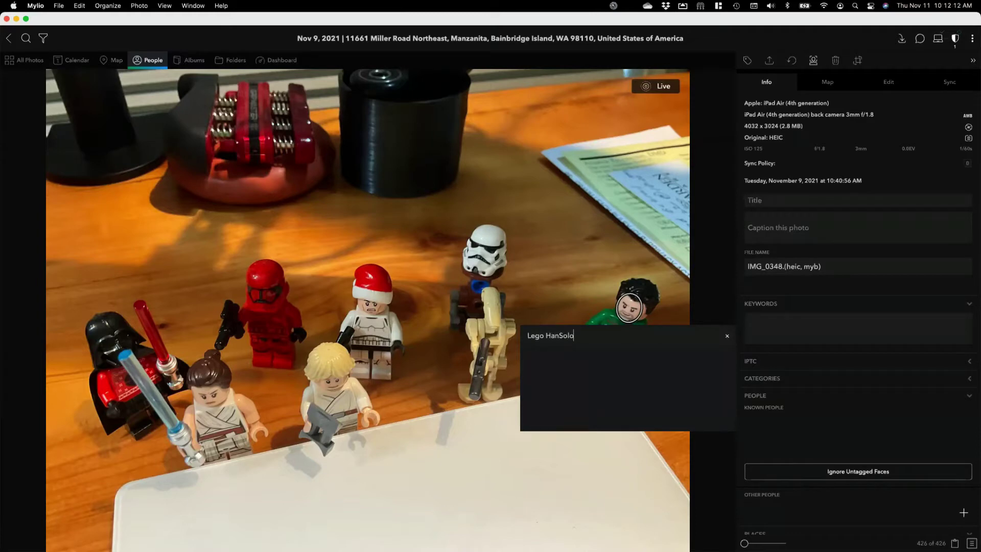
key(Return)
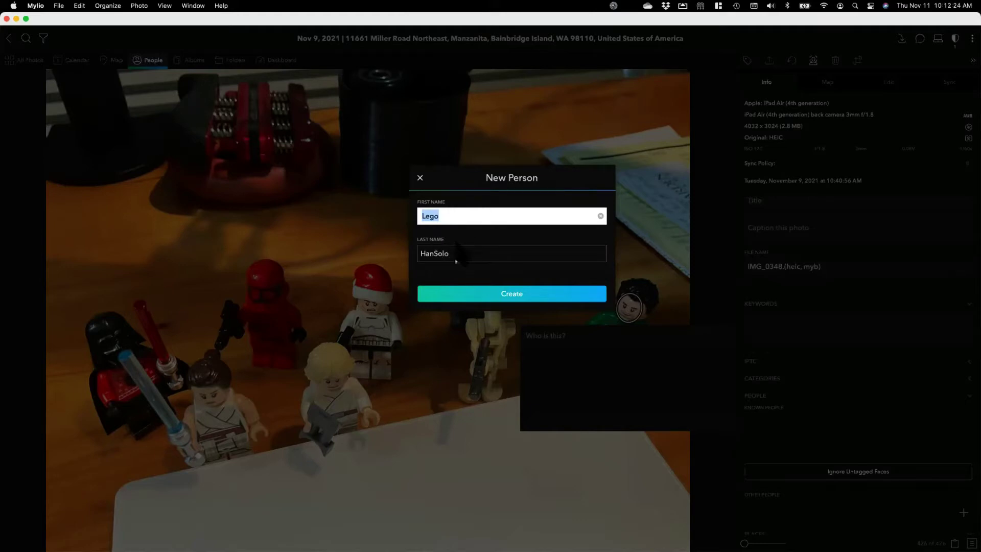
click(507, 293)
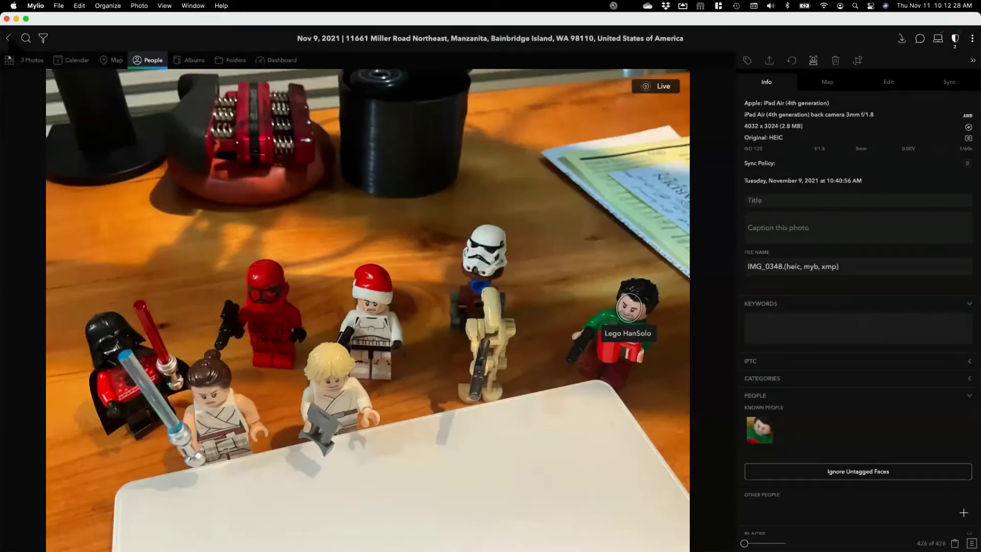
click(8, 39)
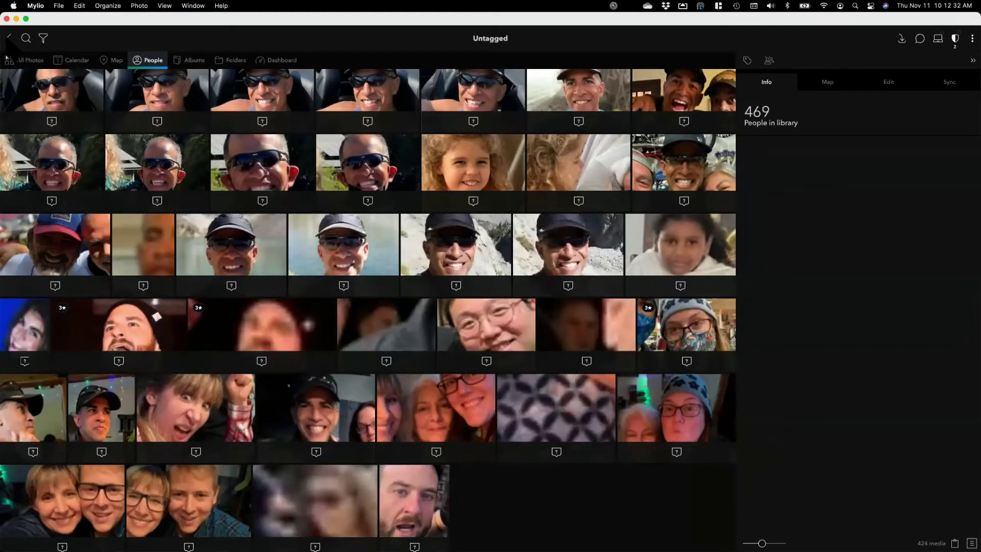
Go back to the people collection, find Lego Leia among the names starting with L, and delete that person.
click(8, 39)
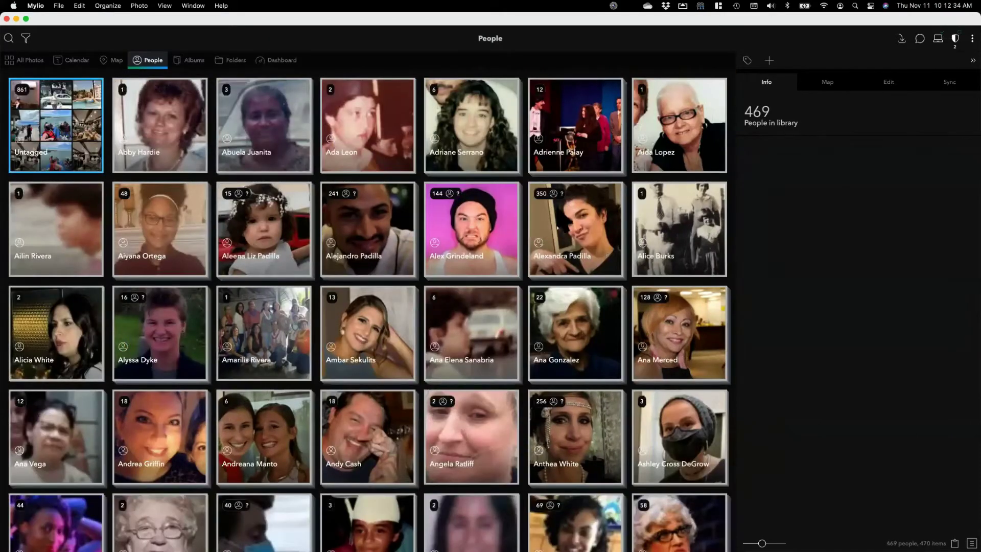
scroll(720, 99, down, 3)
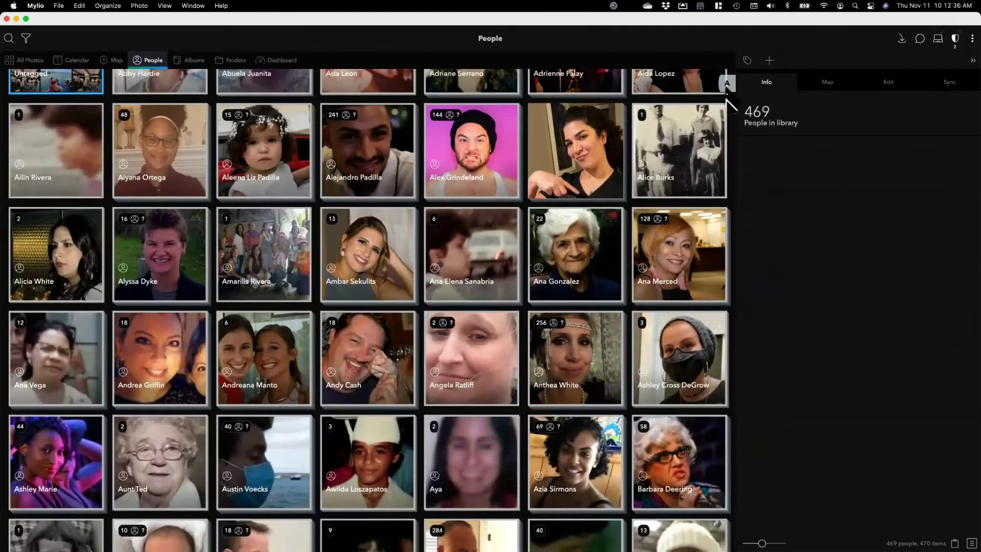
drag(726, 97, 629, 274)
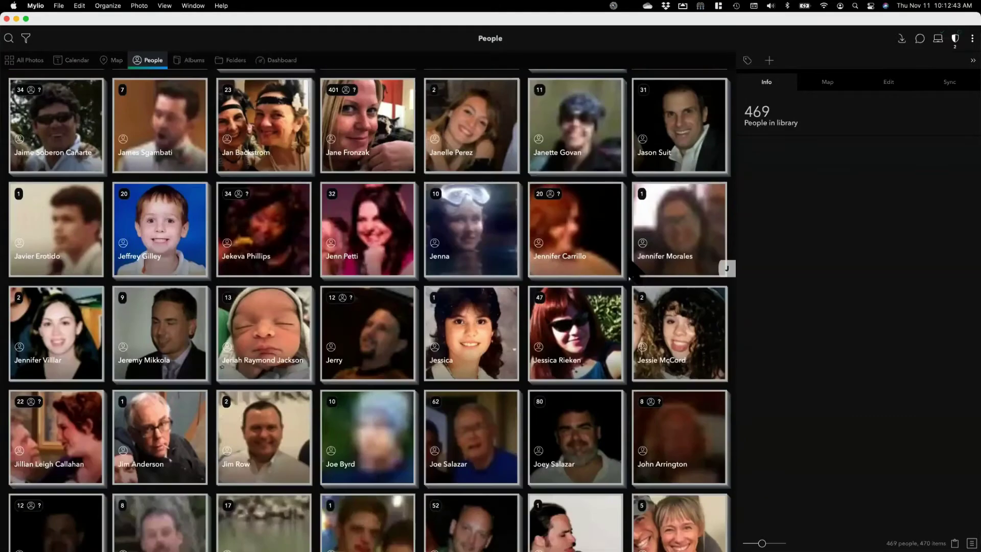
scroll(630, 261, down, 12)
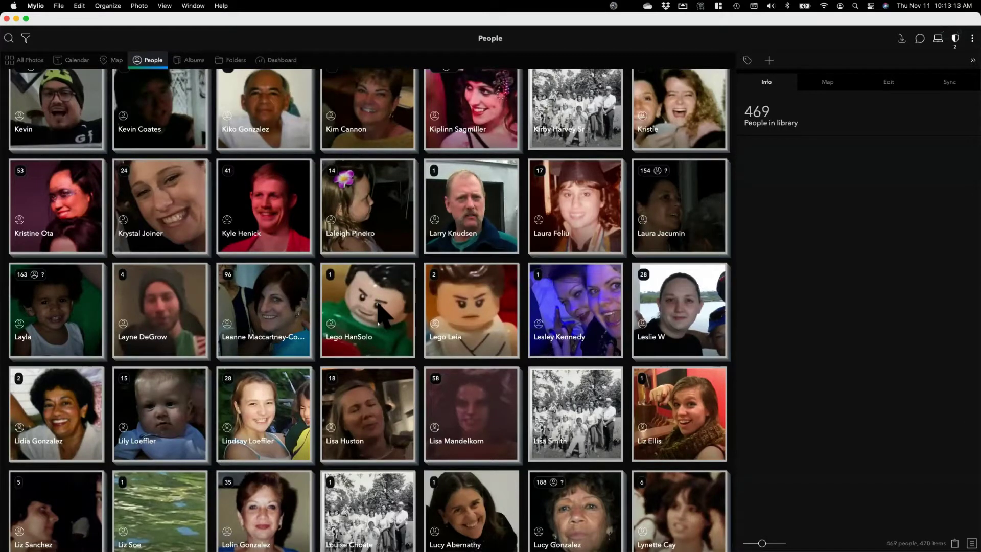
click(380, 309)
click(454, 313)
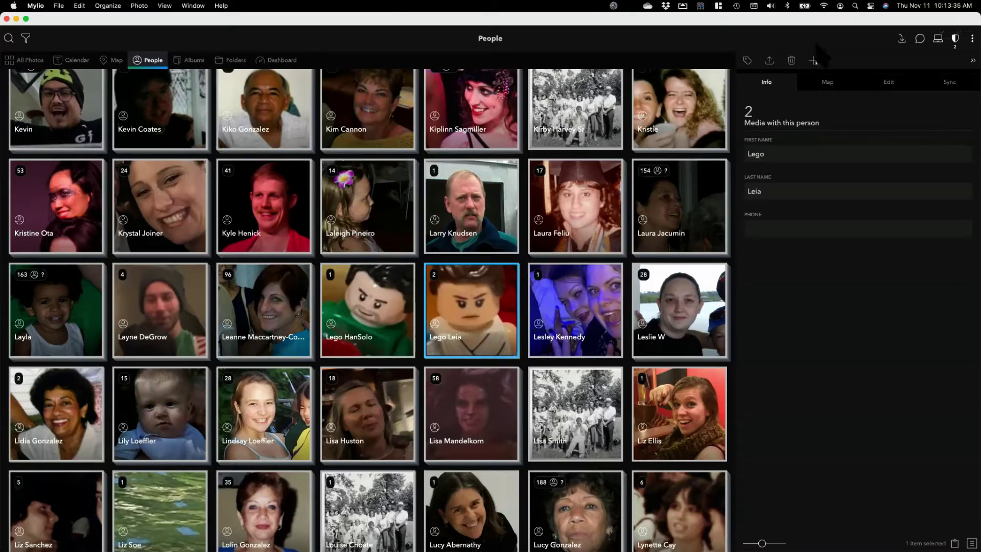
click(792, 61)
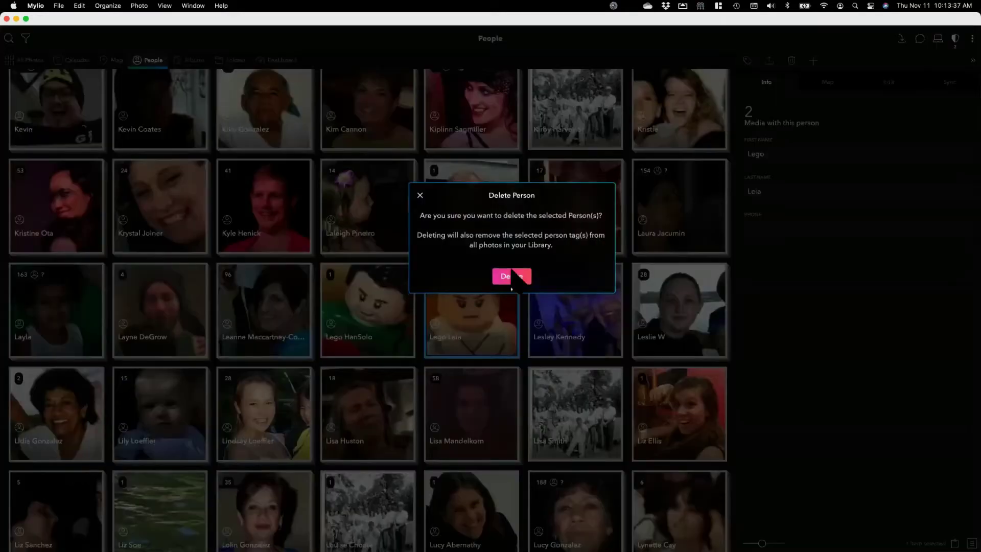
click(509, 276)
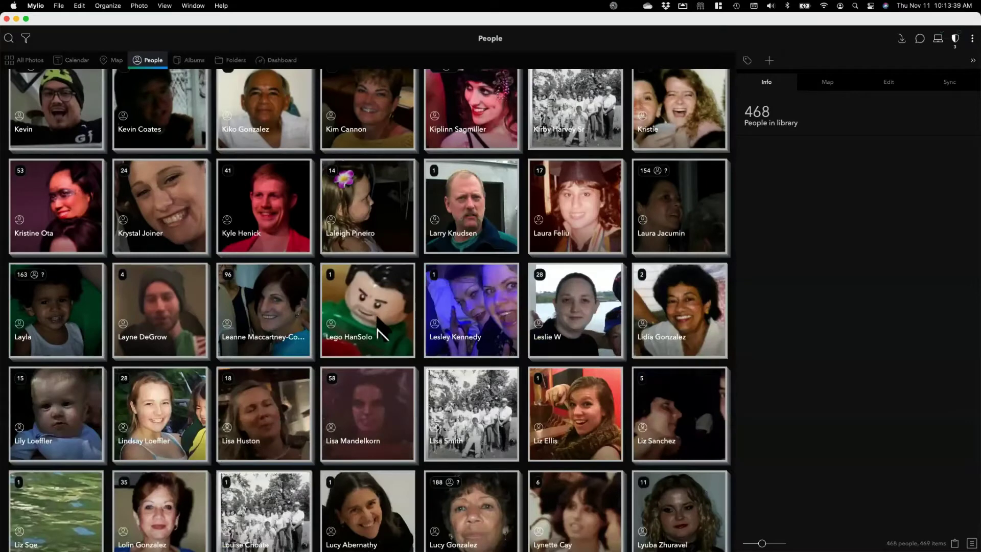
Delete the person Lego HanSolo from the library.
click(380, 332)
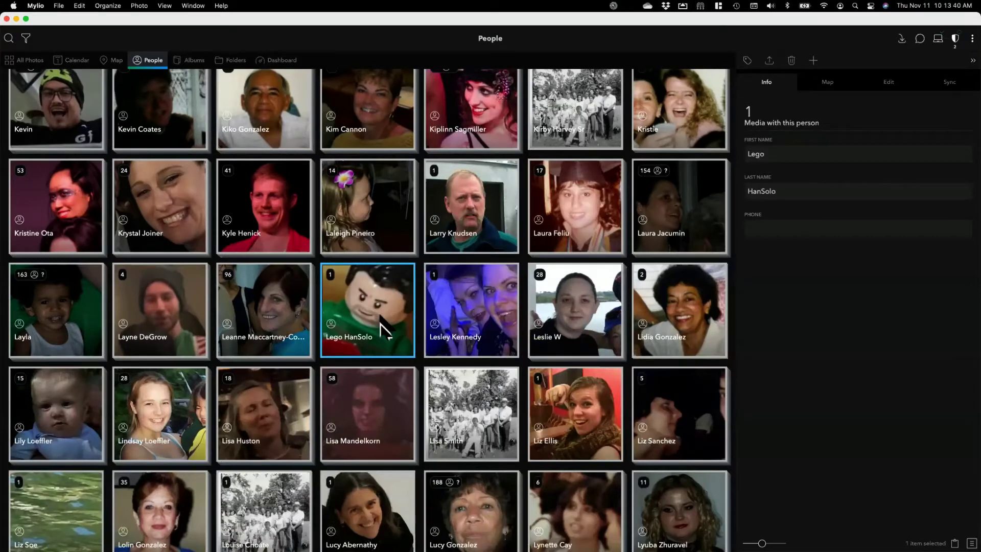
click(791, 61)
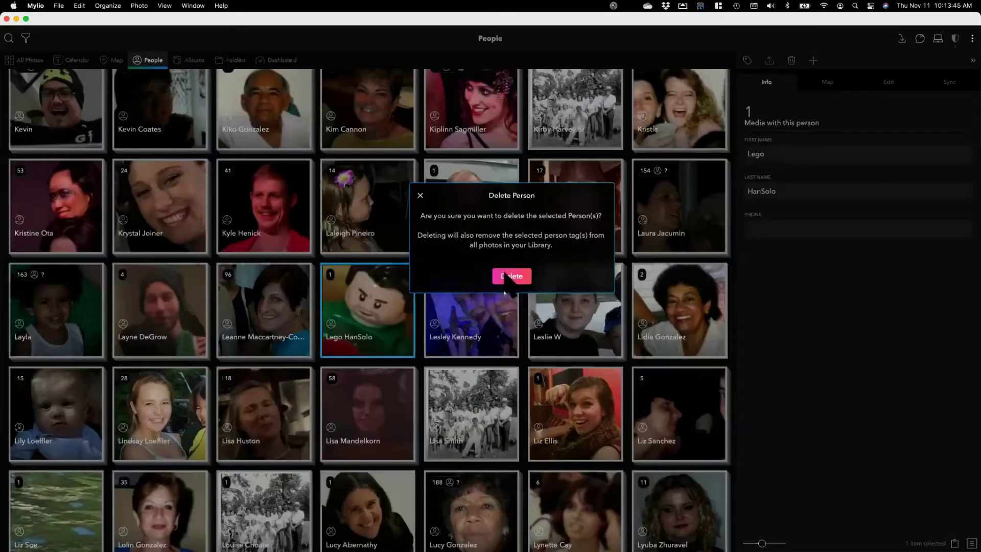
click(508, 277)
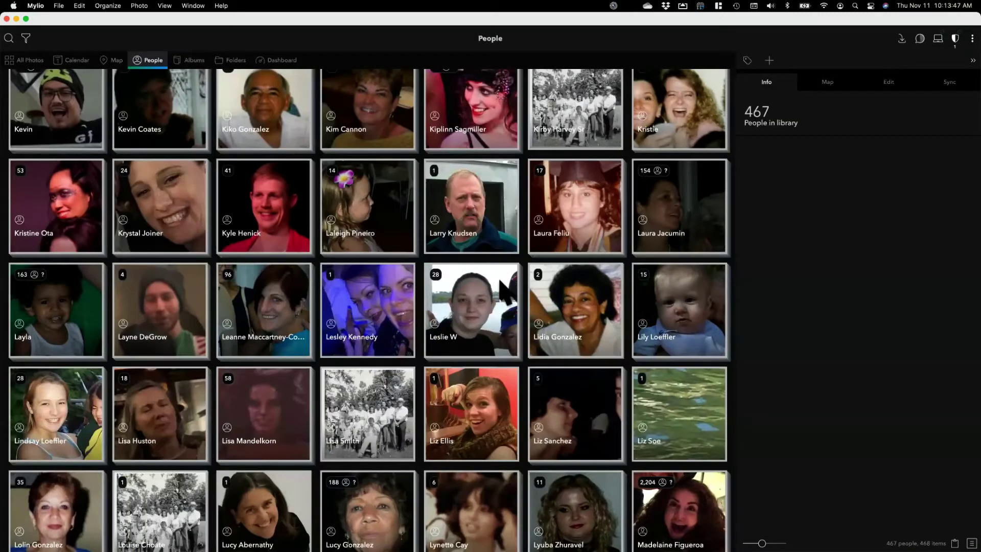
scroll(506, 286, up, 2)
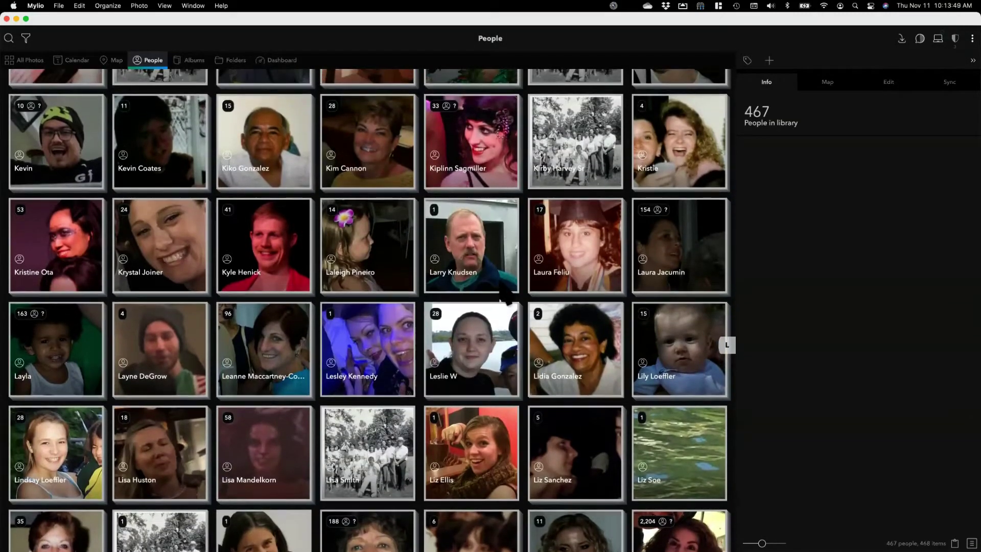
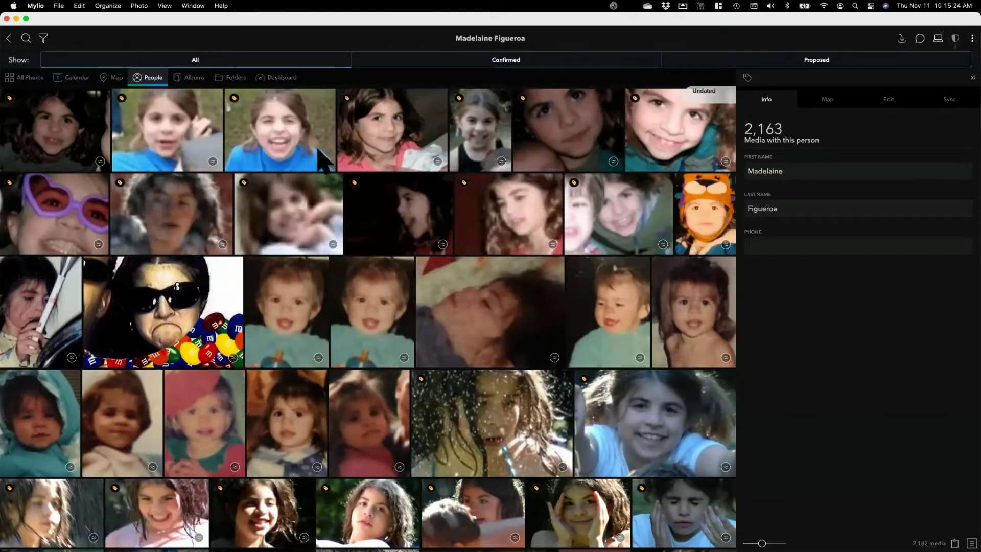
Look through all the faces in the open person's collection and return to the people collection.
scroll(322, 161, down, 5)
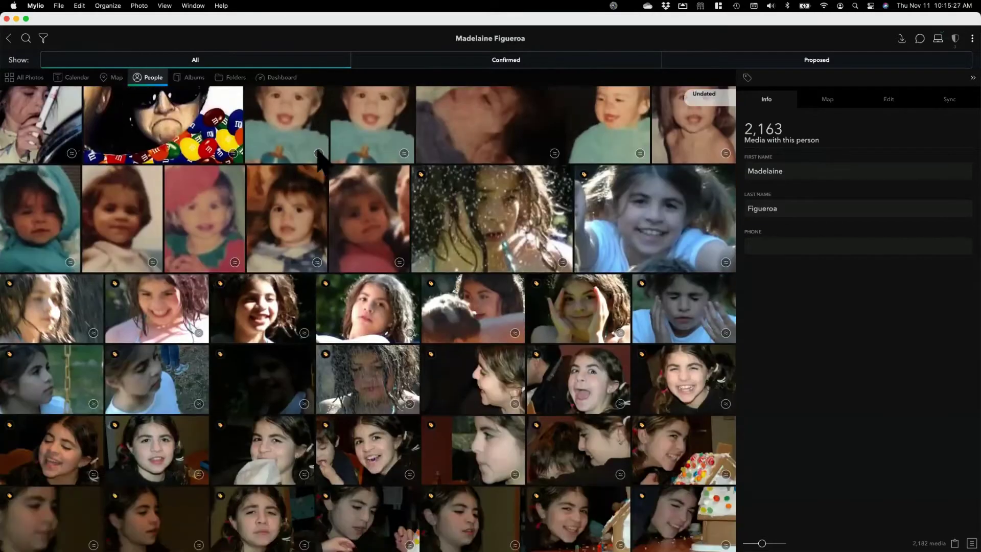
scroll(322, 160, down, 4)
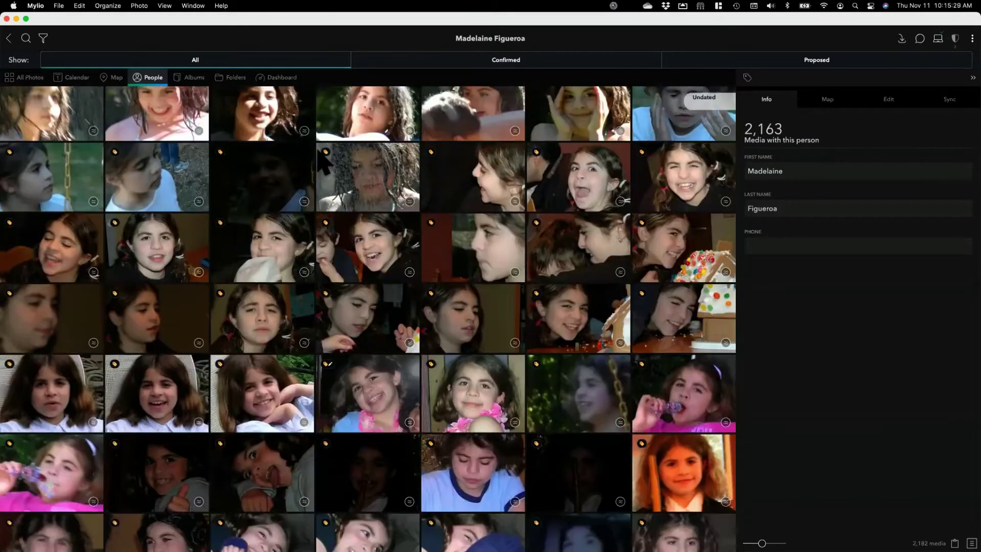
scroll(322, 159, up, 5)
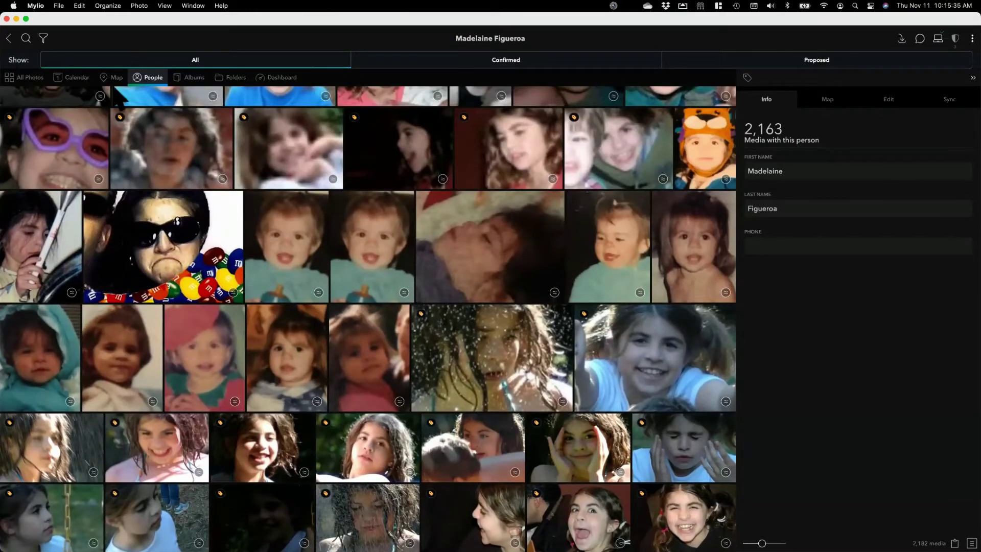
click(153, 77)
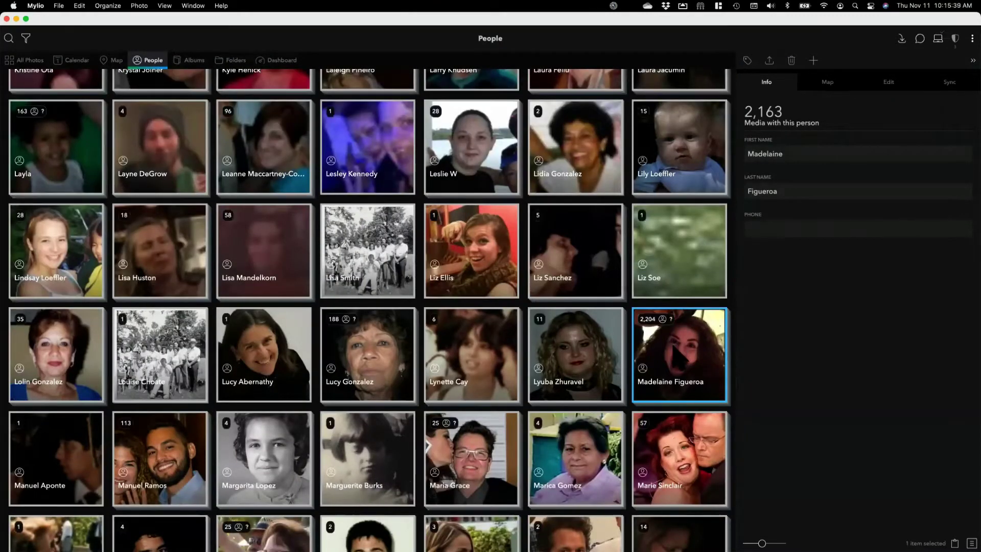
Reopen the highlighted person's face collection and view only the confirmed faces, followed by only the proposed ones.
double_click(674, 347)
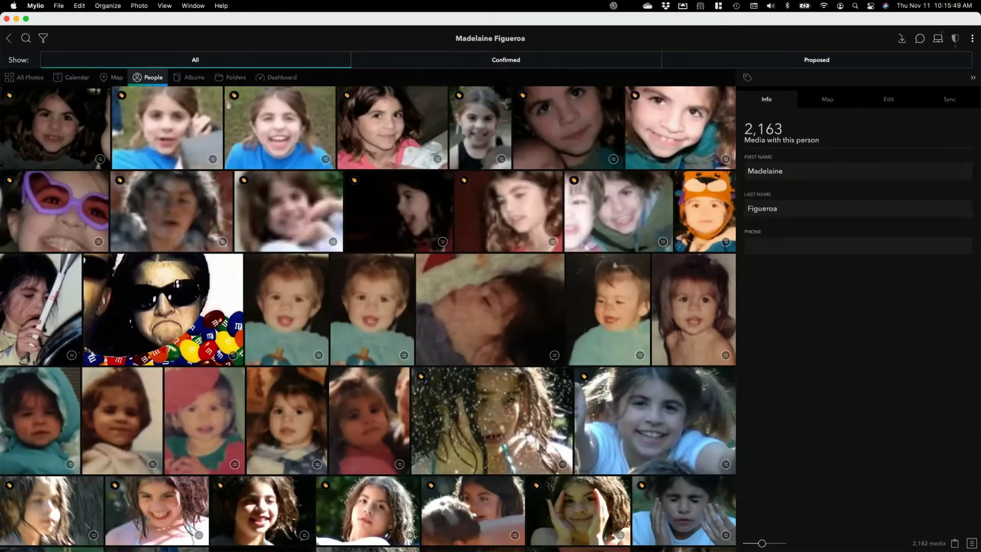
click(501, 62)
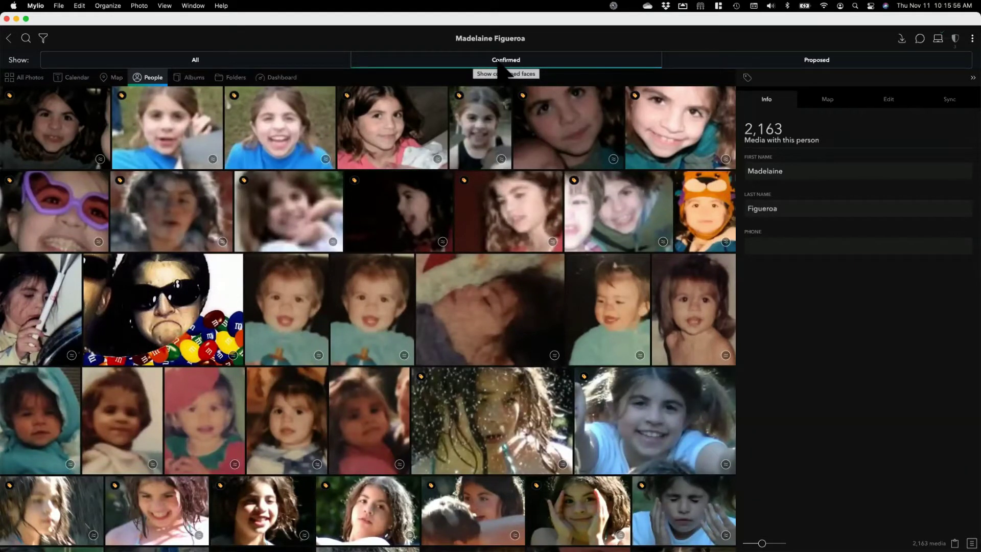
click(713, 62)
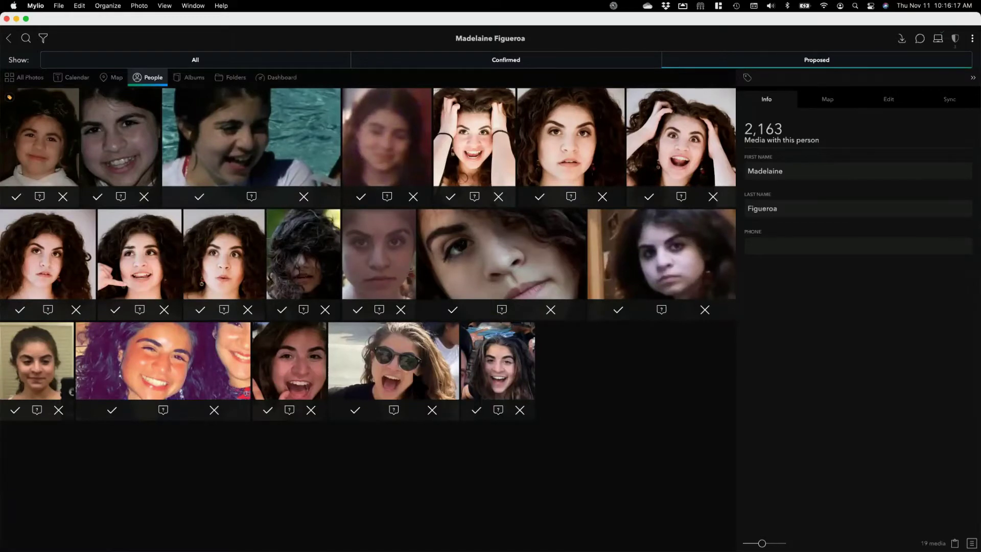
Confirm the laughing face in the last row of proposals and check the name suggestions for the face with both hands on the head.
click(266, 410)
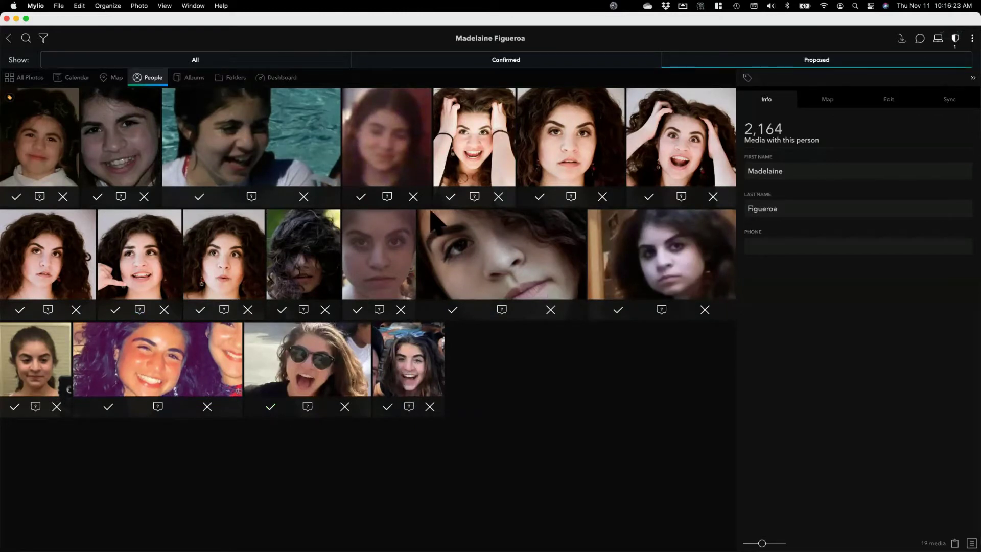
click(474, 197)
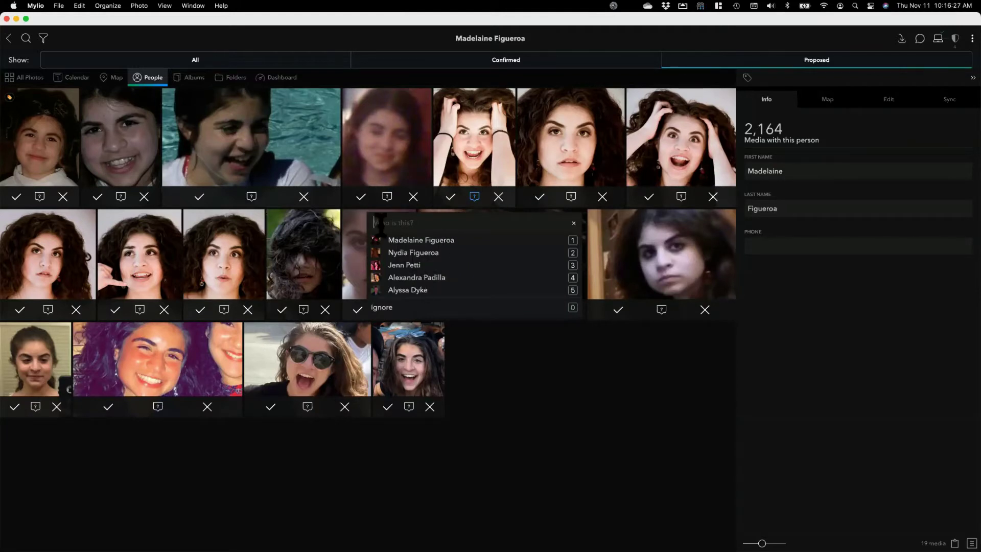
click(466, 171)
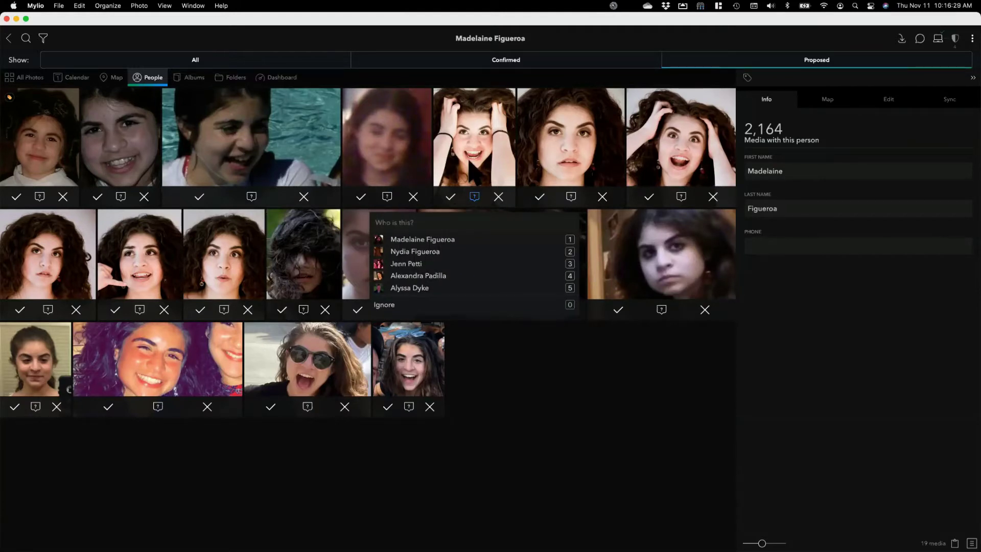
click(199, 196)
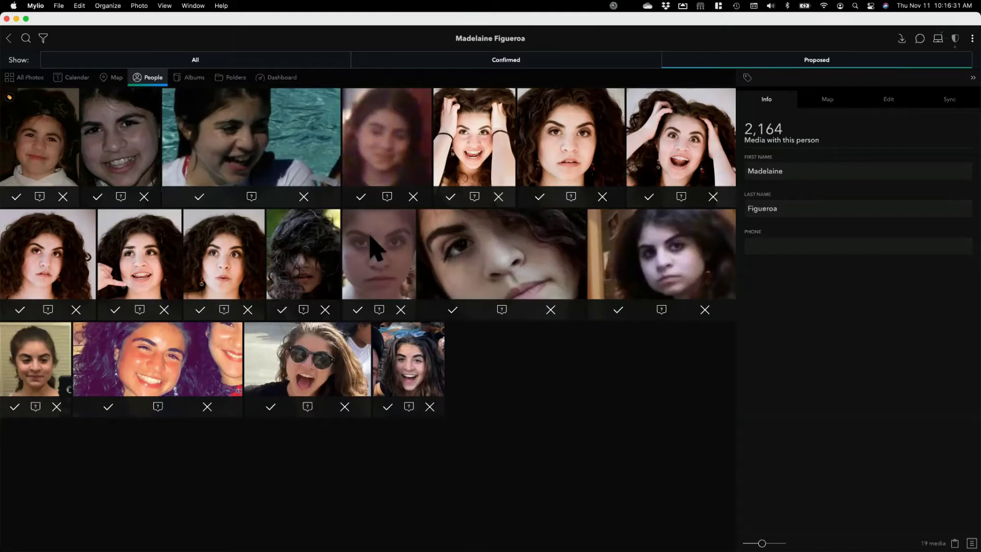
Select all the remaining proposed faces and confirm them together as this person.
click(79, 6)
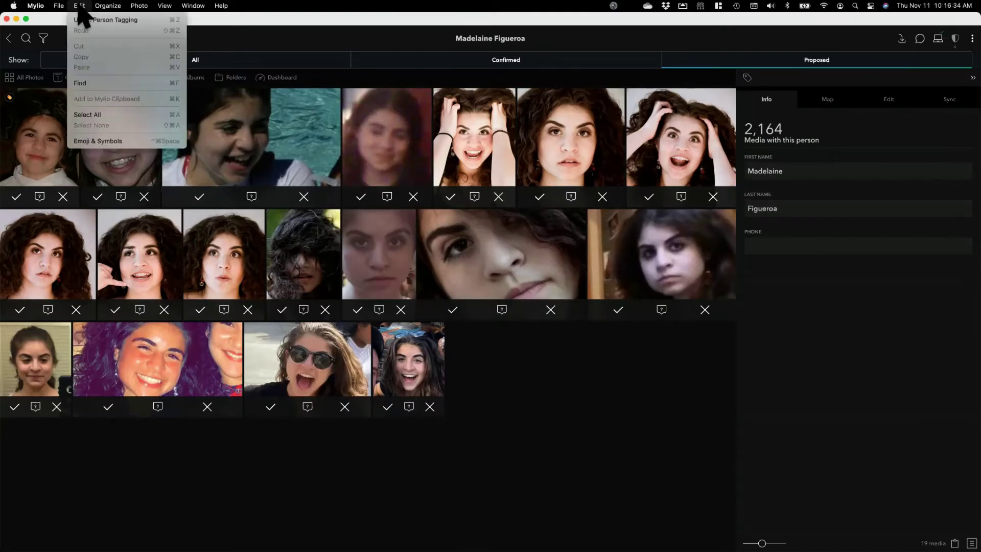
click(106, 115)
click(501, 362)
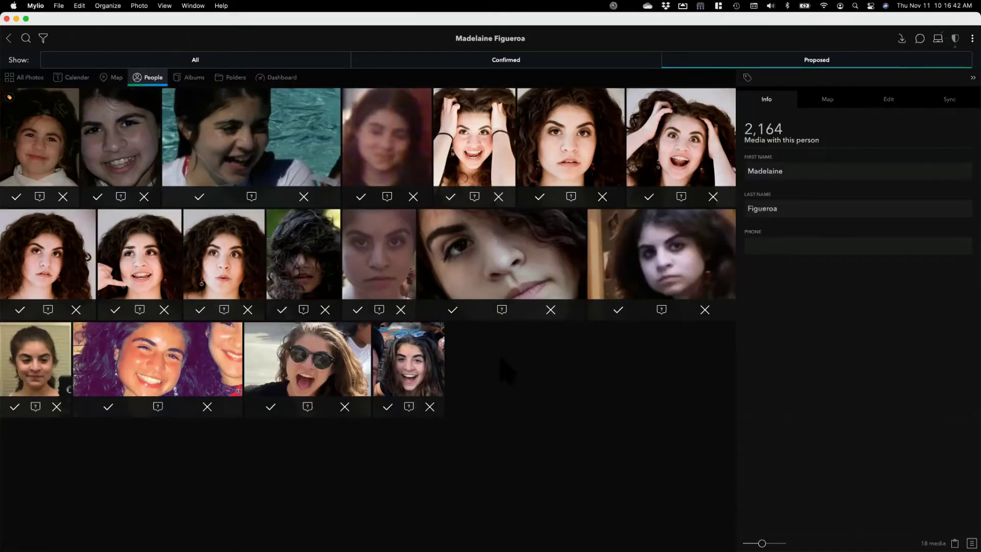
key(super+a)
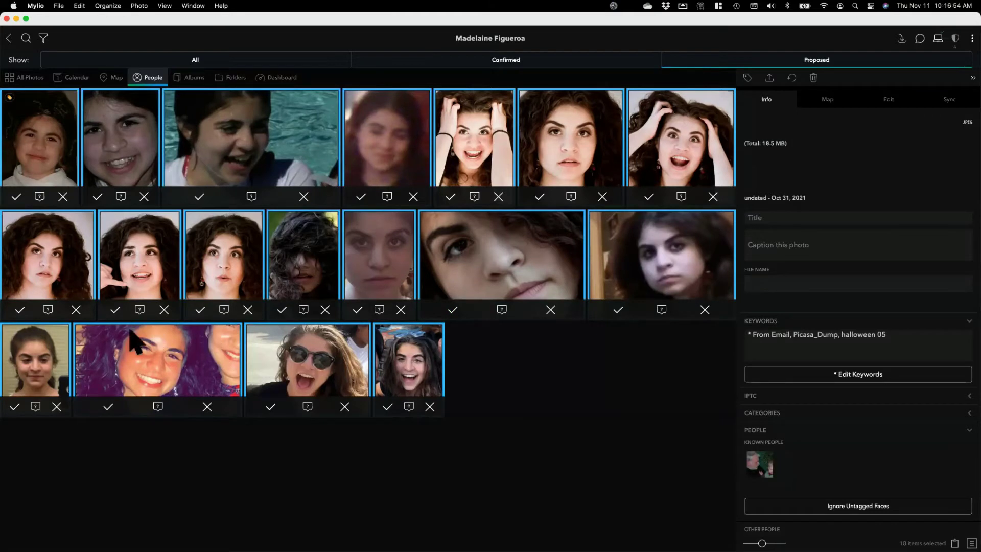
click(116, 310)
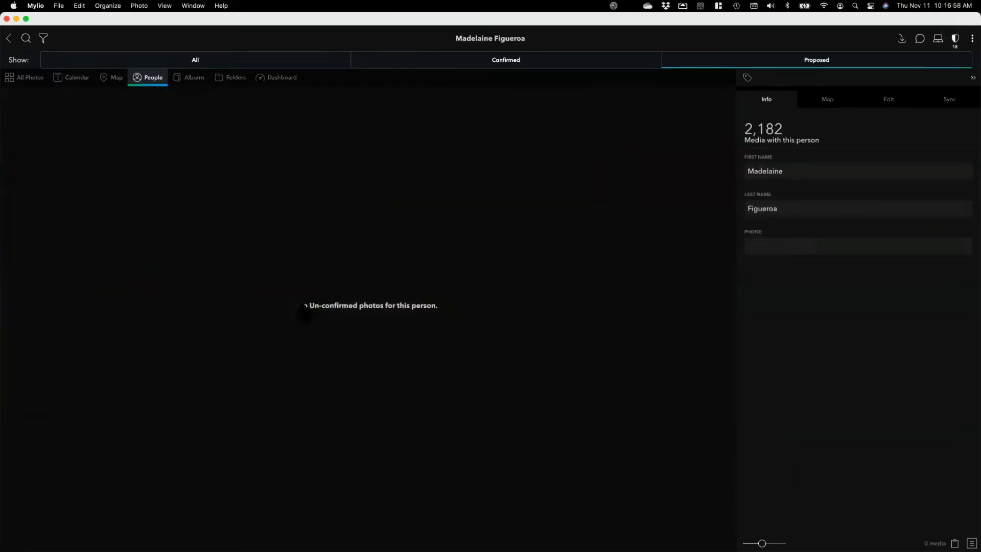
View the person's confirmed faces and all faces again, and return to the people collection.
click(479, 62)
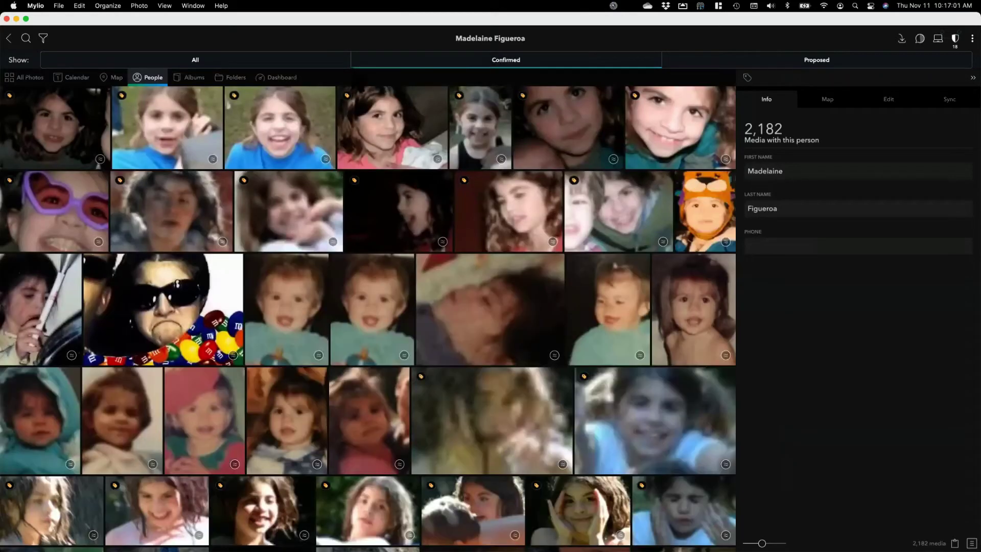
click(221, 62)
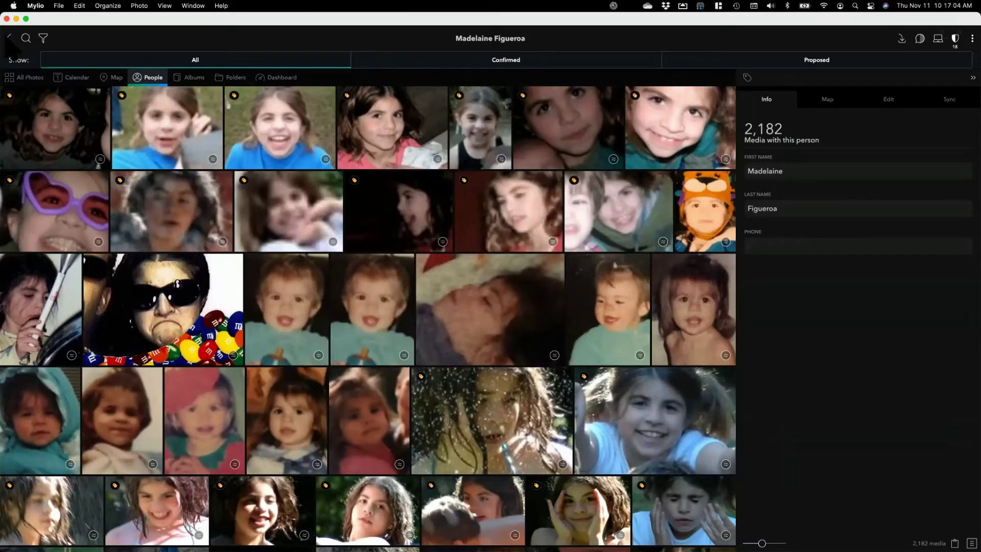
click(9, 39)
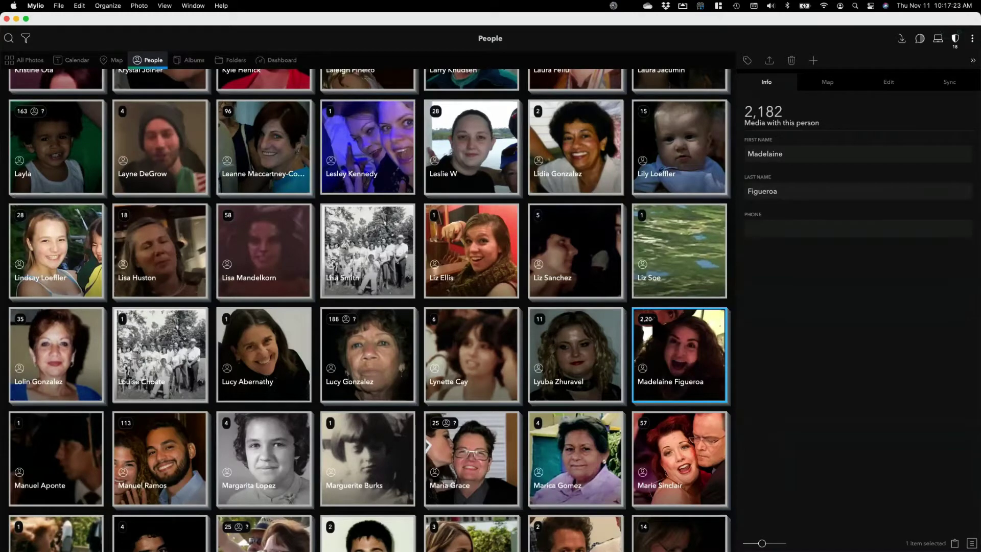
Go to the start of the people collection and select the dark-haired woman whose entry in the second row is marked 350.
scroll(371, 310, up, 3)
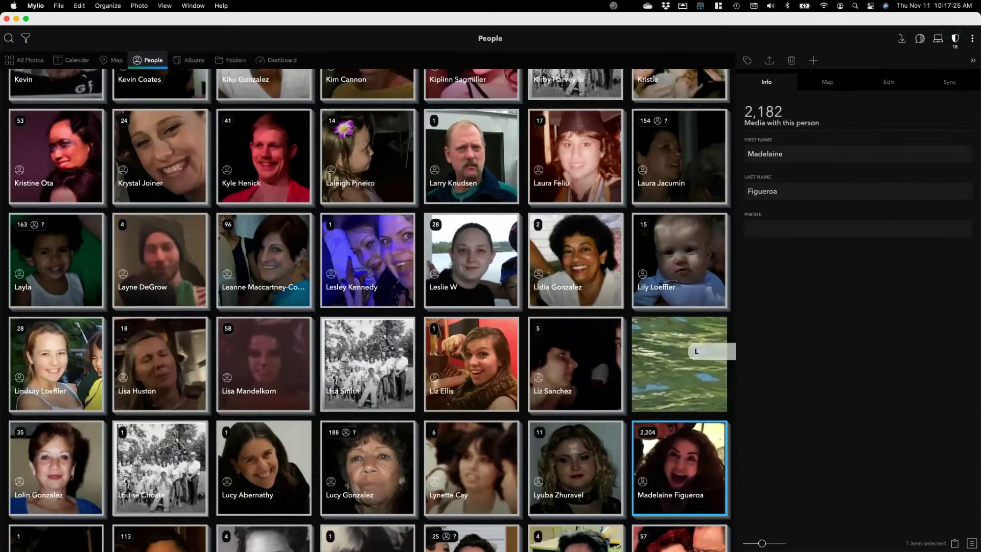
scroll(371, 310, up, 15)
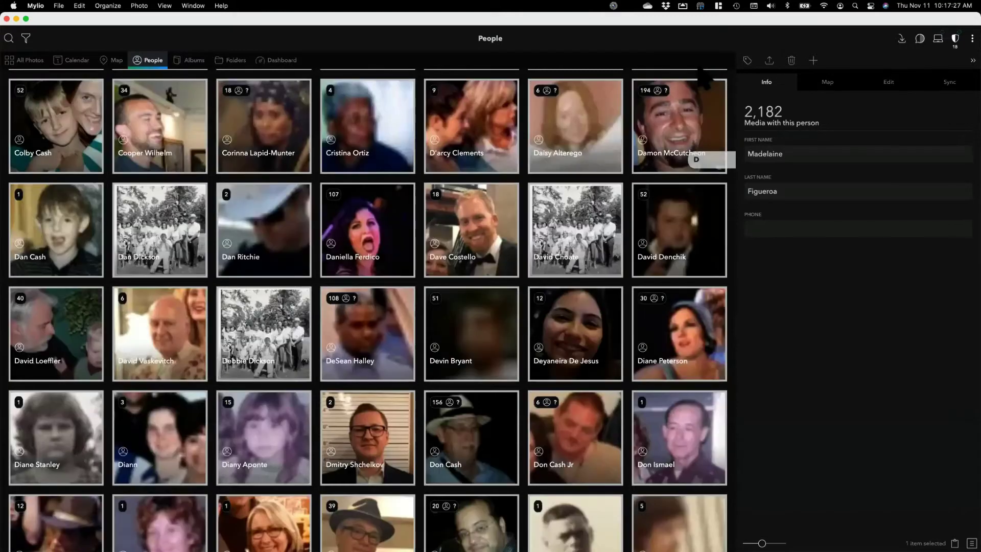
scroll(705, 81, up, 3)
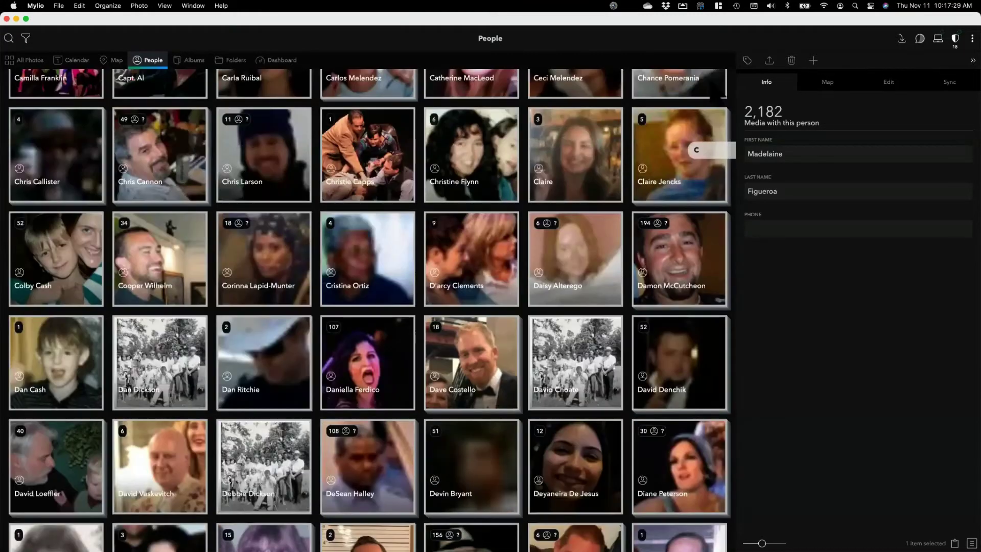
scroll(705, 102, up, 5)
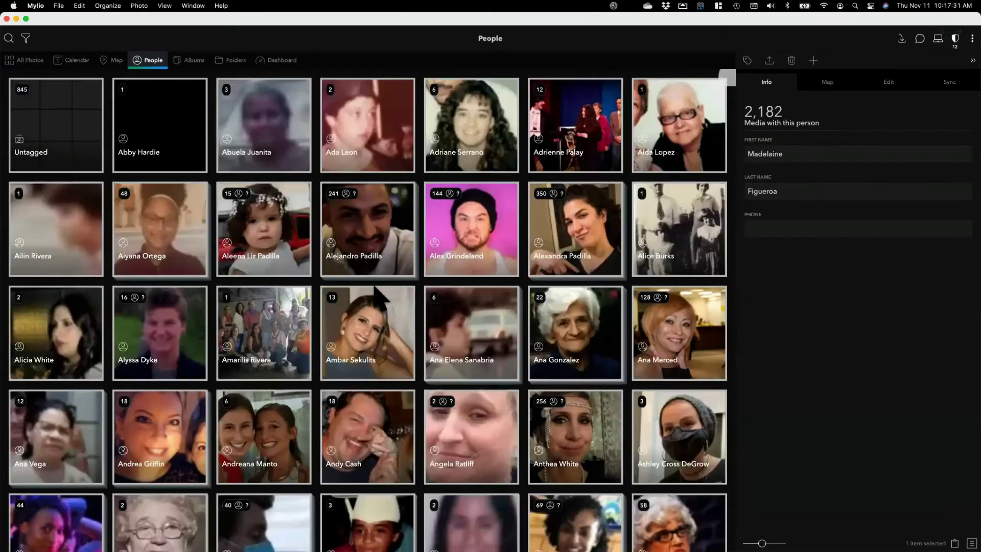
click(571, 227)
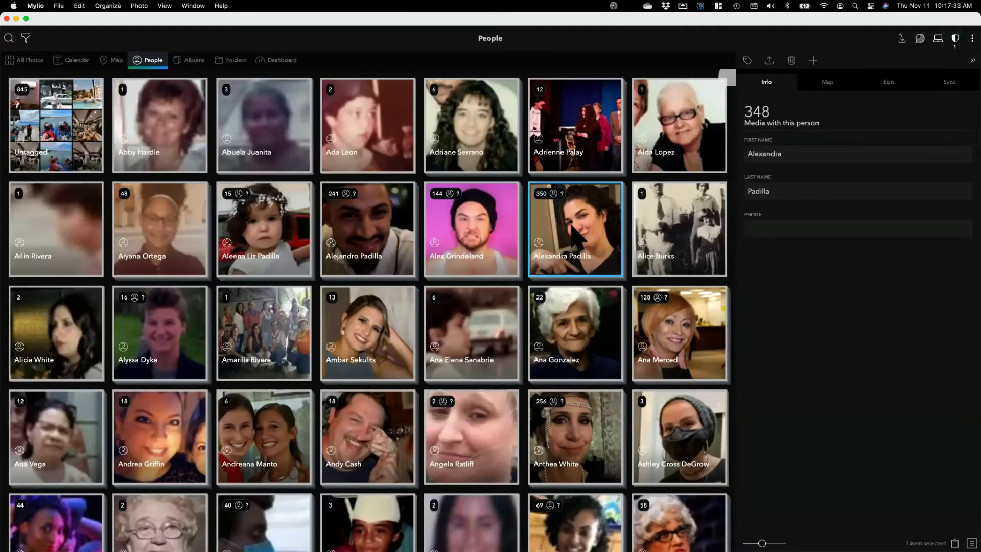
Open the selected woman's proposed faces and ignore the face of the dark-haired boy looking down.
double_click(572, 236)
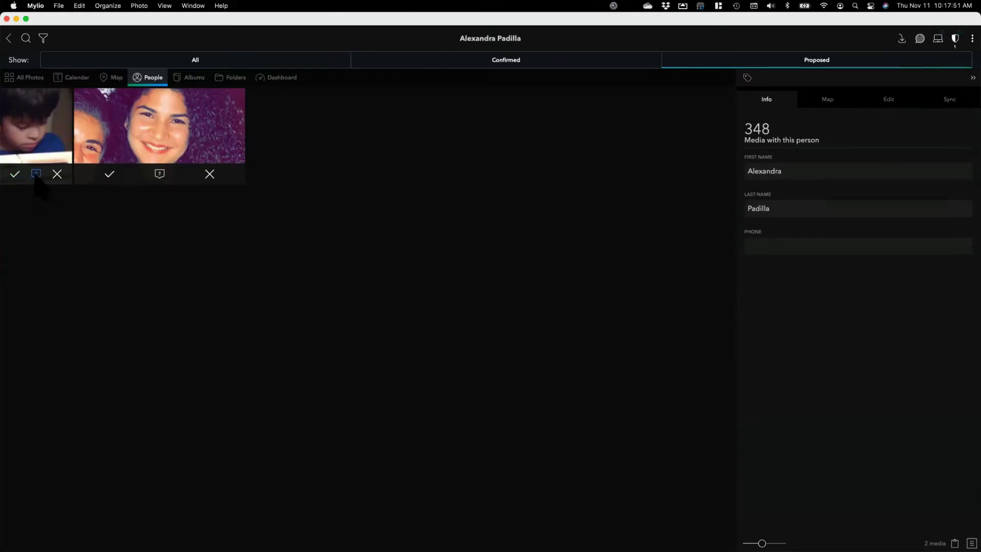
click(36, 174)
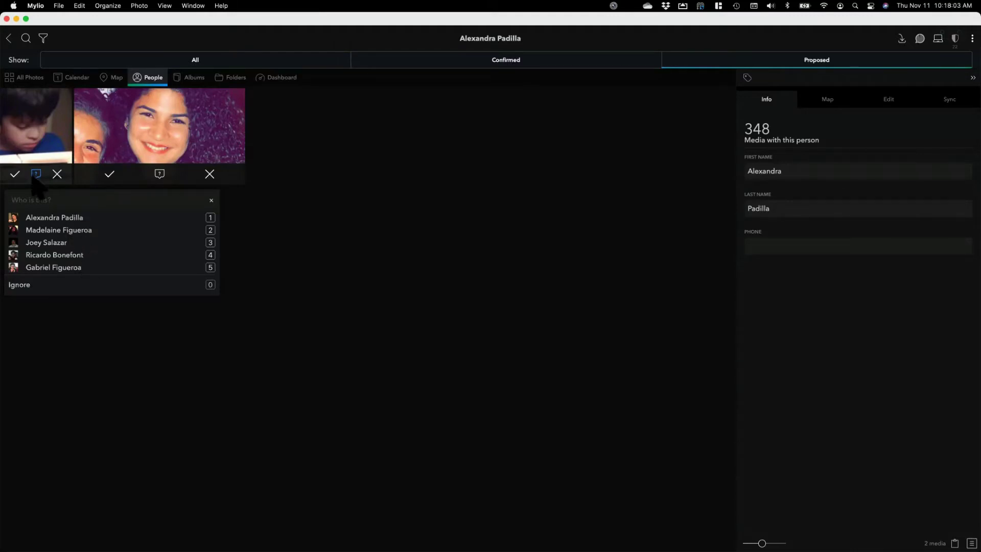
click(59, 284)
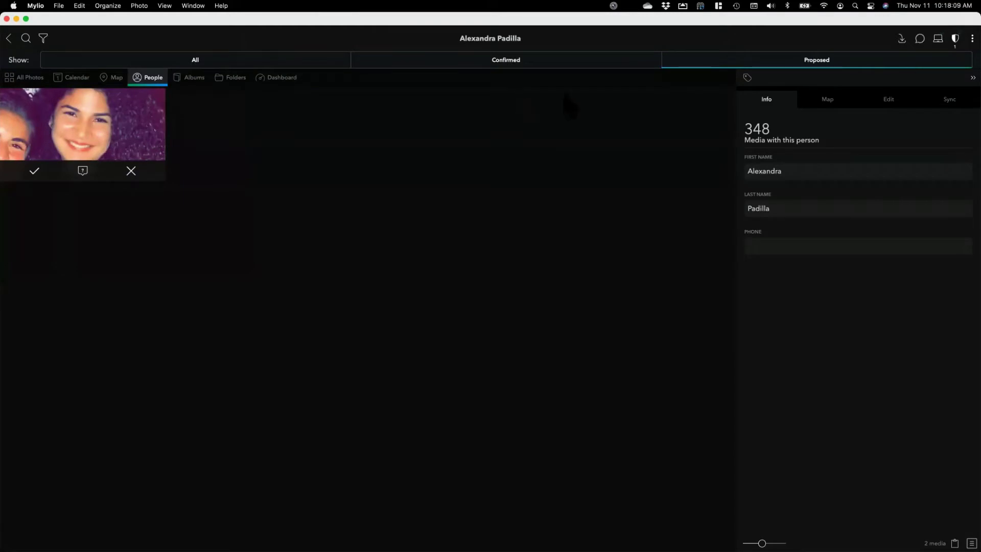
Confirm the remaining proposed face of the smiling girl and view all of this person's faces.
click(34, 172)
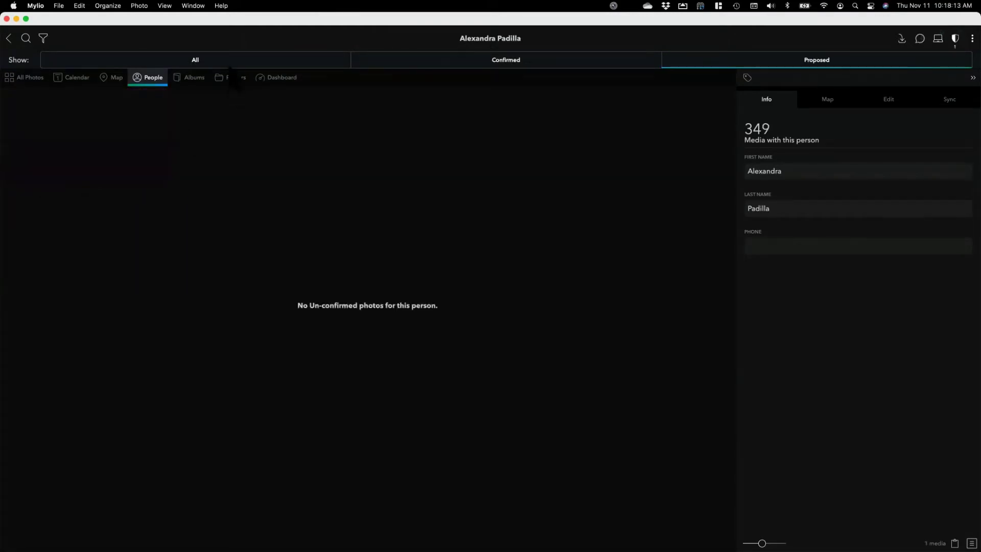
click(195, 60)
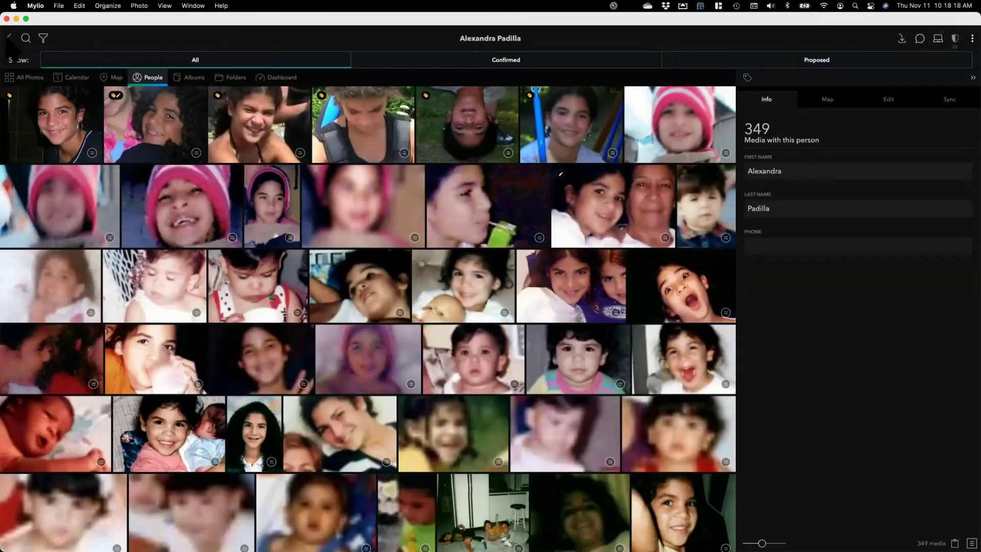
key(Escape)
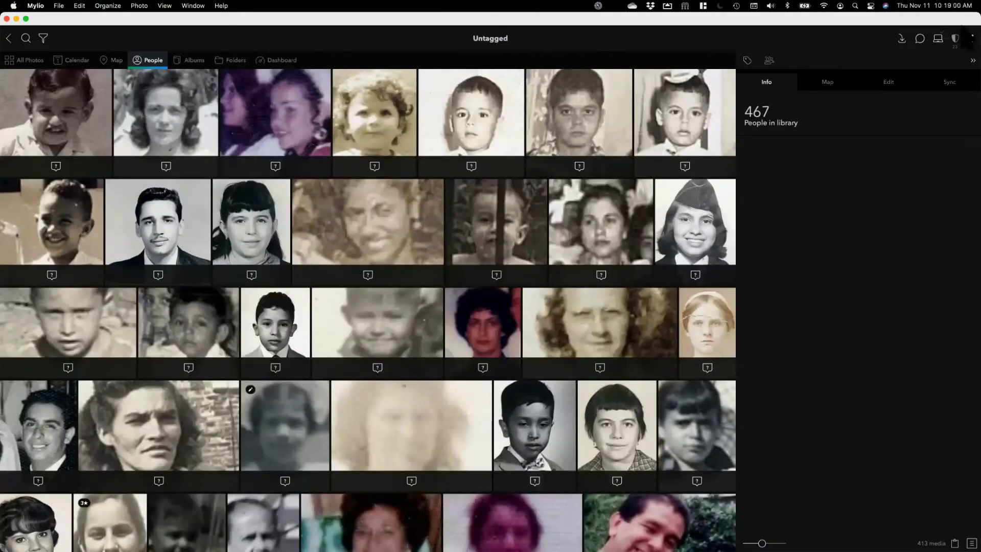
Sort the untagged faces by date in descending order and open the first-row photo of the bearded man.
click(972, 39)
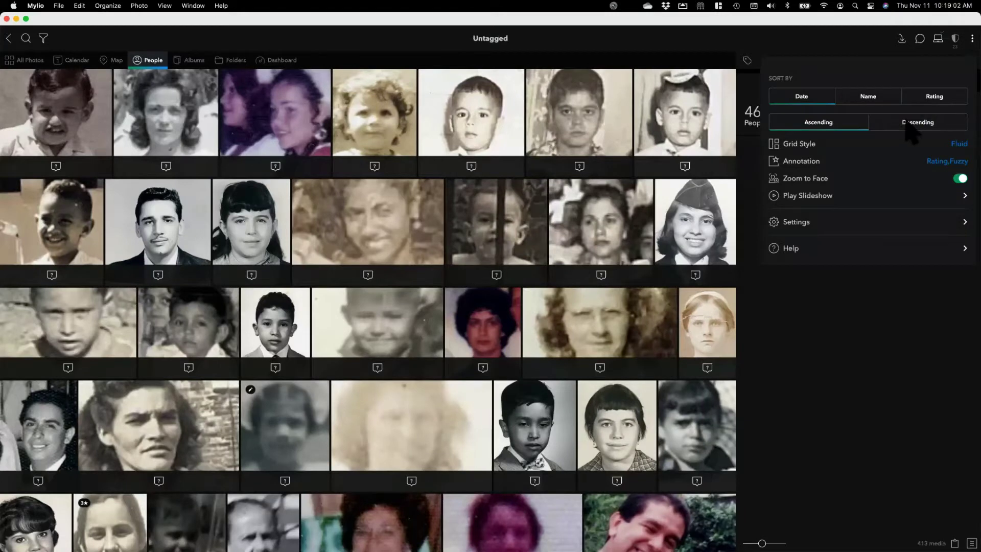
click(905, 124)
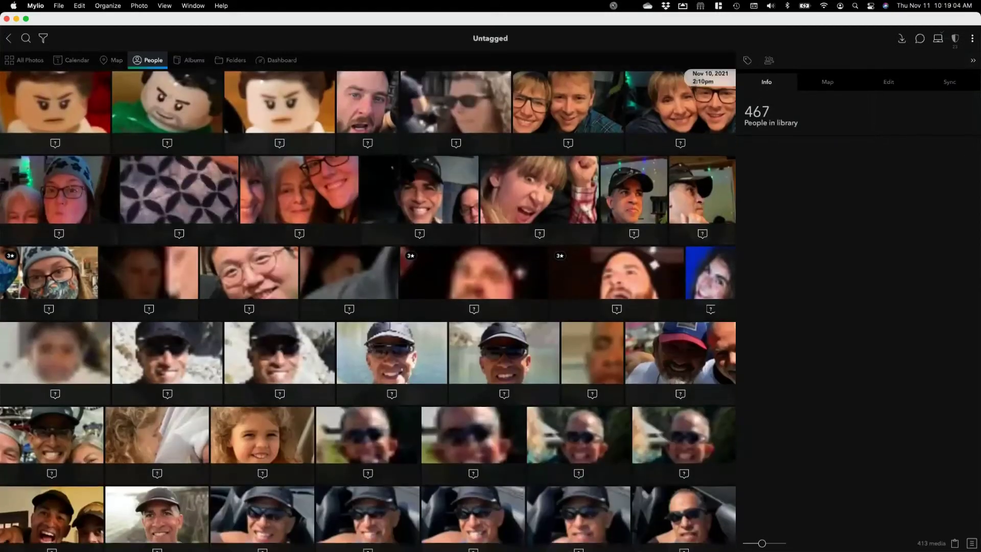
double_click(366, 117)
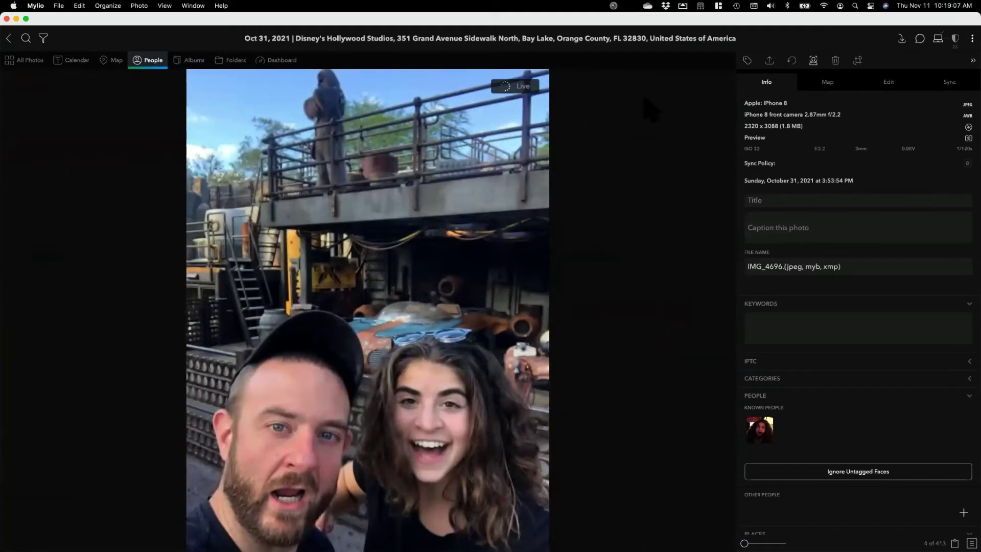
Show the face regions in this photo, tag the bearded man with the first suggested name and review the tag.
click(813, 62)
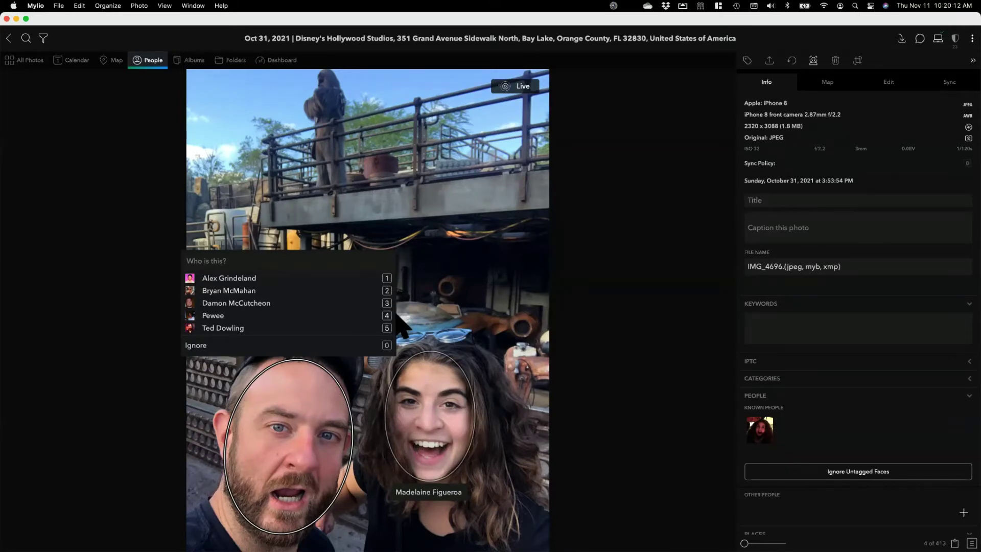
click(239, 280)
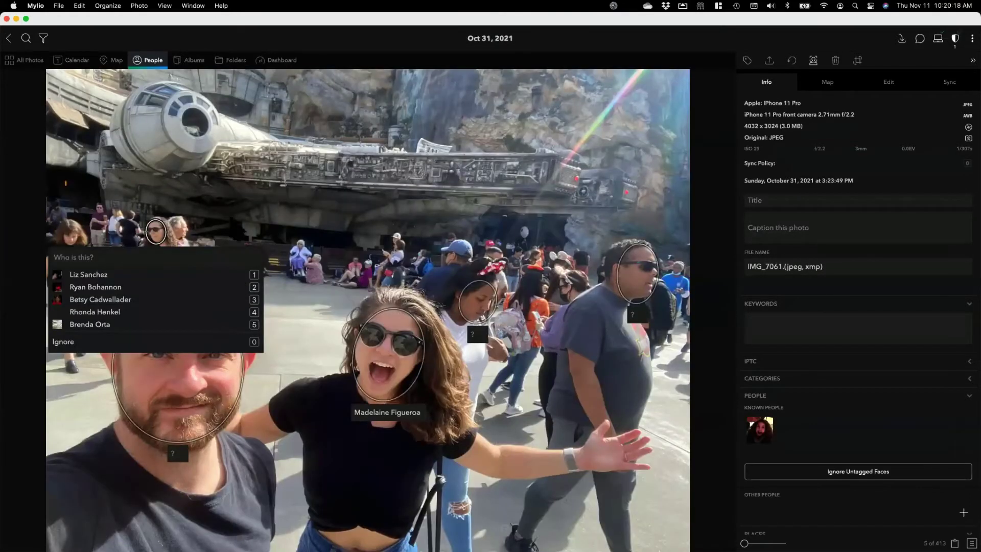
key(Left)
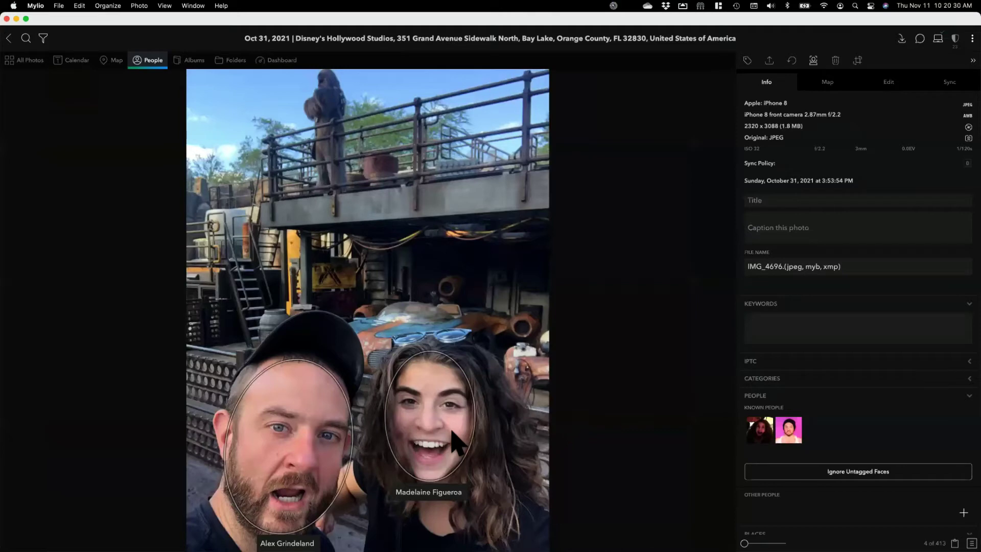
In the following photo, ignore the background woman's face and tag the man in the cap with the first suggested name.
key(Right)
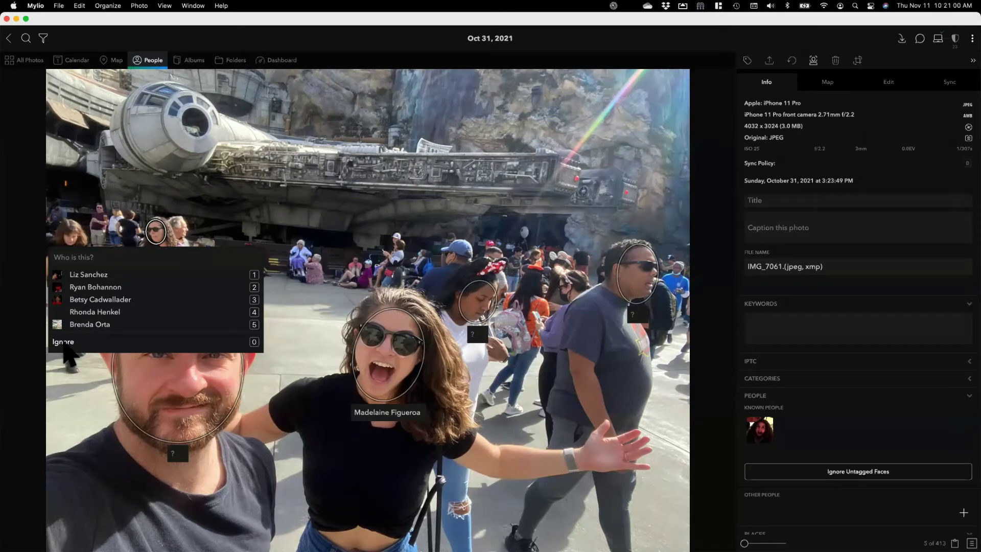
click(63, 342)
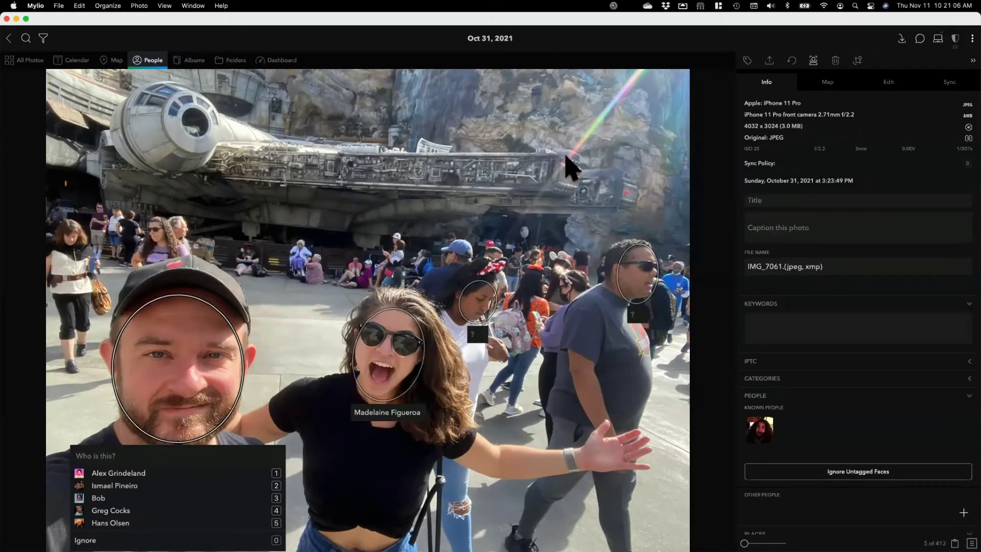
key(1)
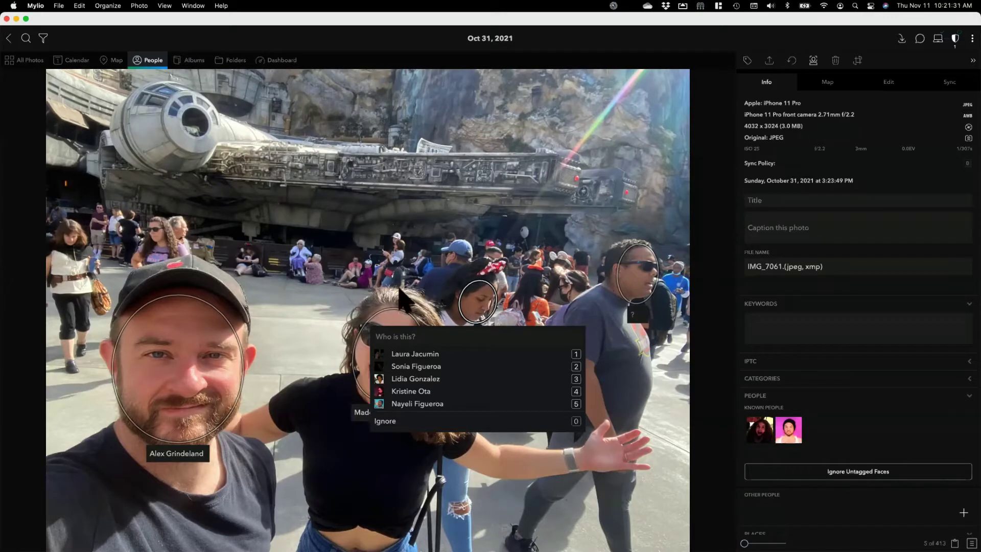
Ignore the faces of the bystanders, the woman with the polka-dot bow and the man in sunglasses behind the couple.
scroll(402, 297, up, 5)
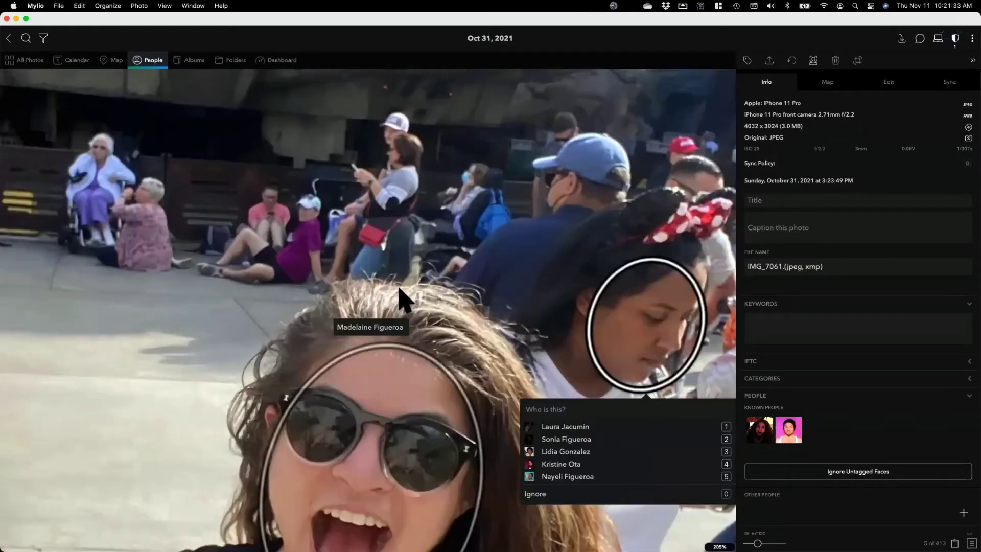
drag(402, 296, 215, 143)
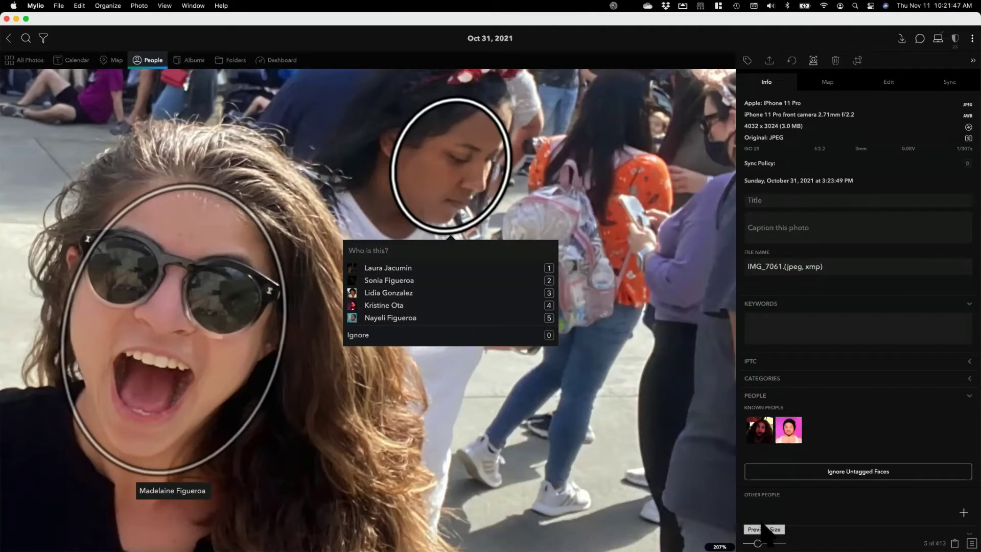
scroll(758, 525, down, 3)
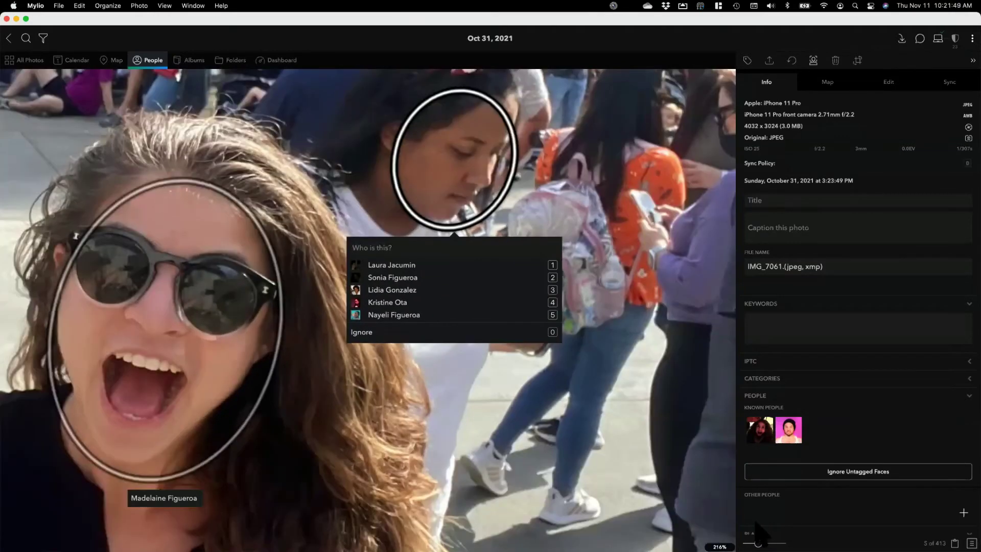
scroll(759, 525, up, 2)
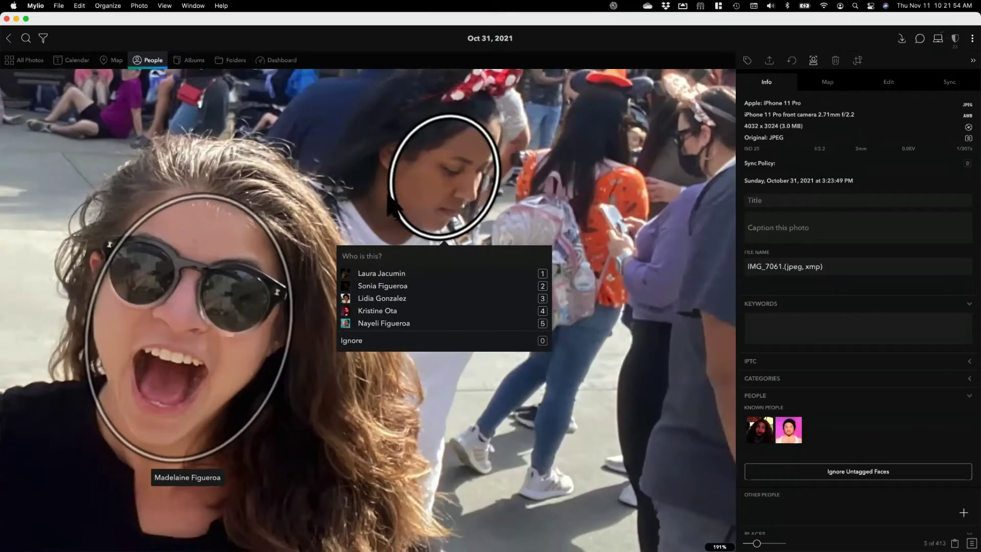
click(355, 342)
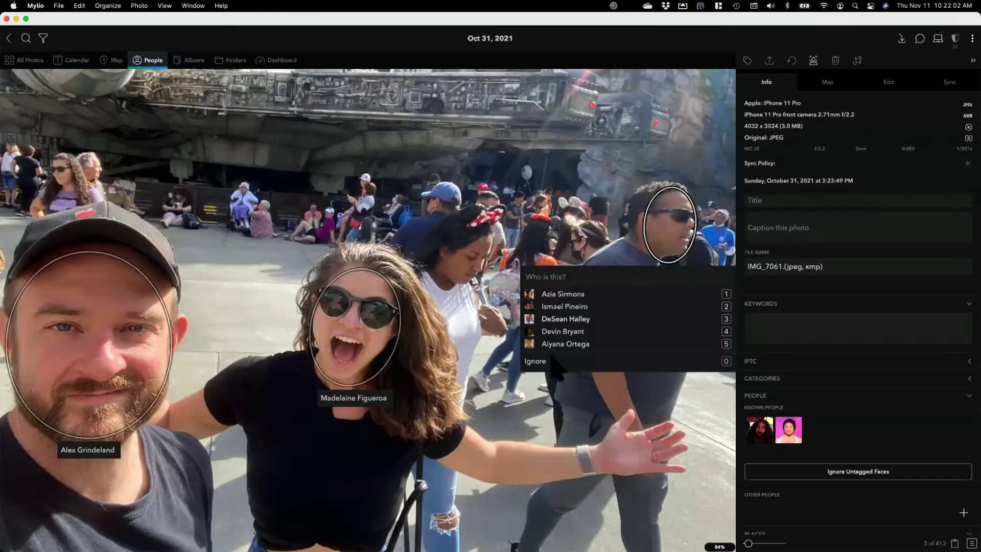
click(536, 363)
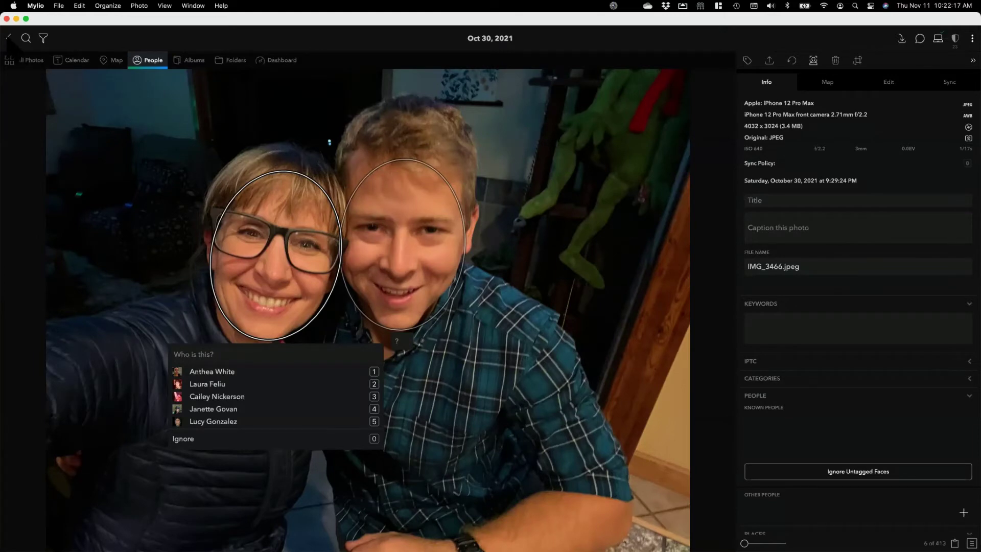
Return to the people collection, reopen the untagged faces and start batch tagging them.
click(9, 37)
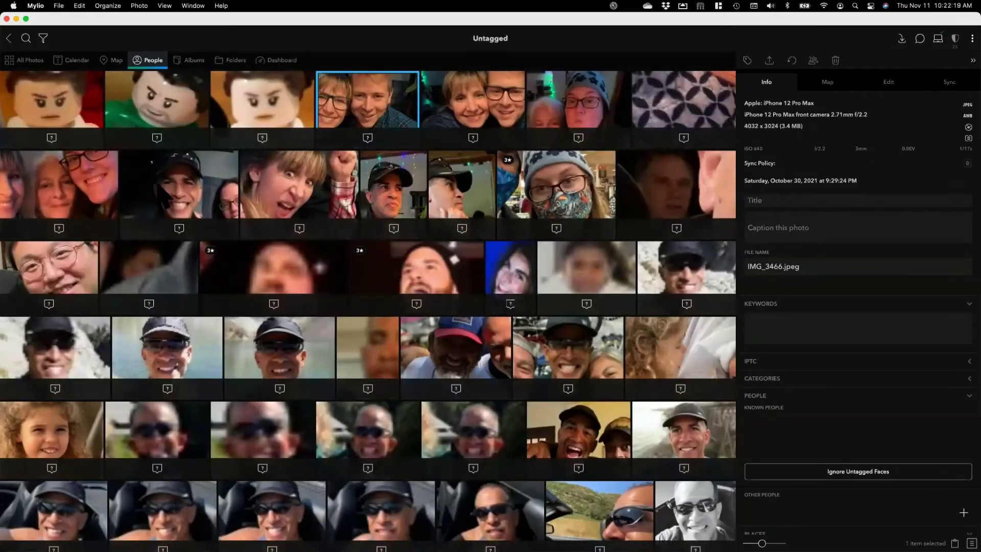
click(9, 38)
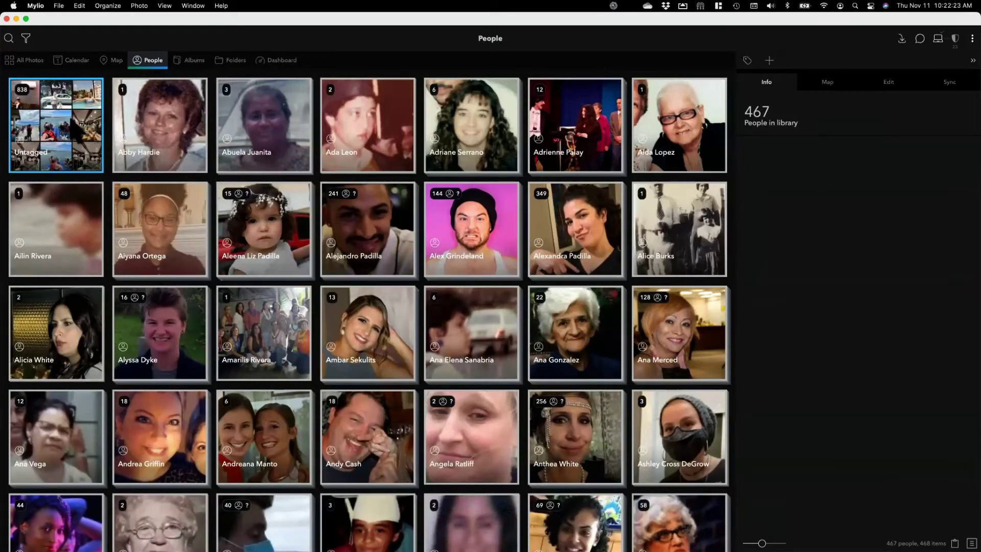
double_click(56, 118)
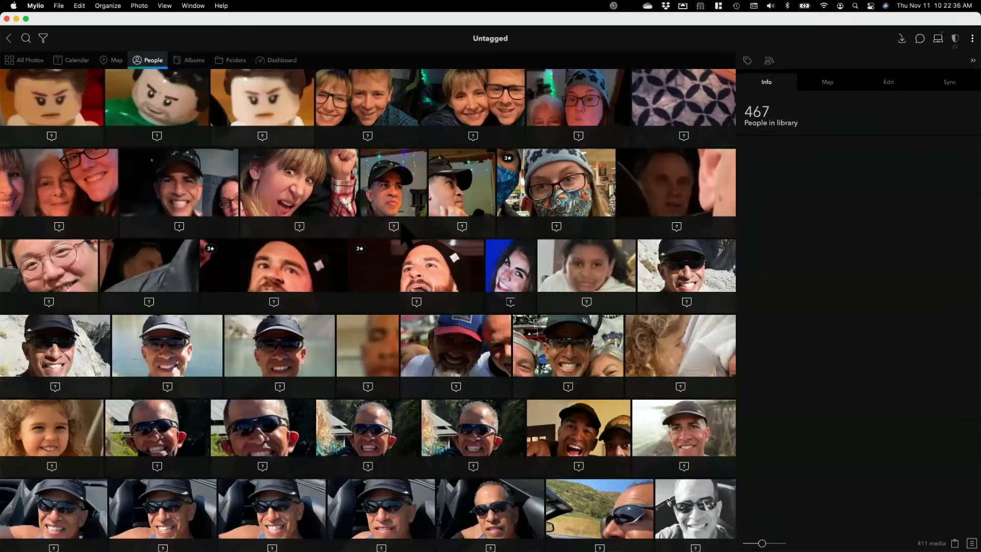
click(769, 60)
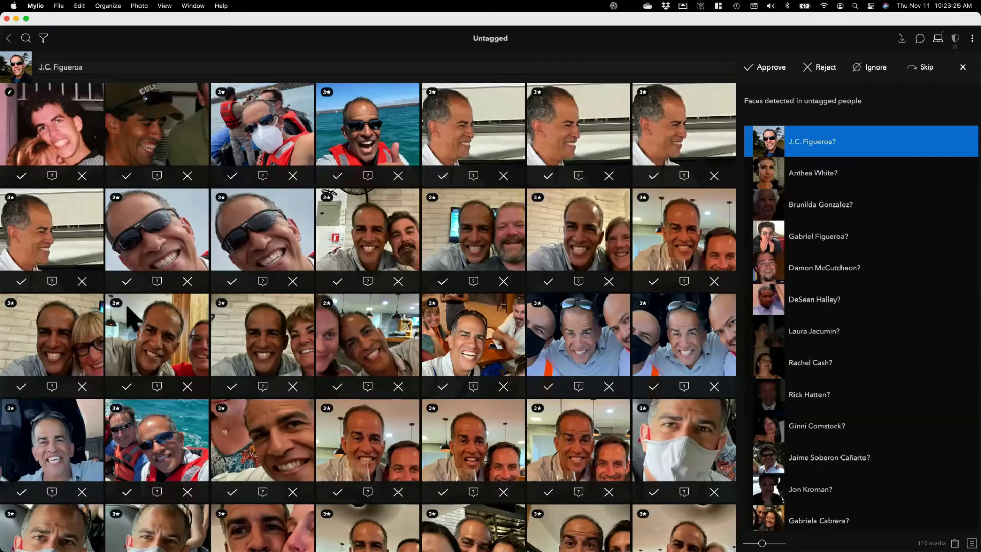
Check the name suggestions for the first face in profile in the top row and dismiss them.
scroll(415, 310, up, 2)
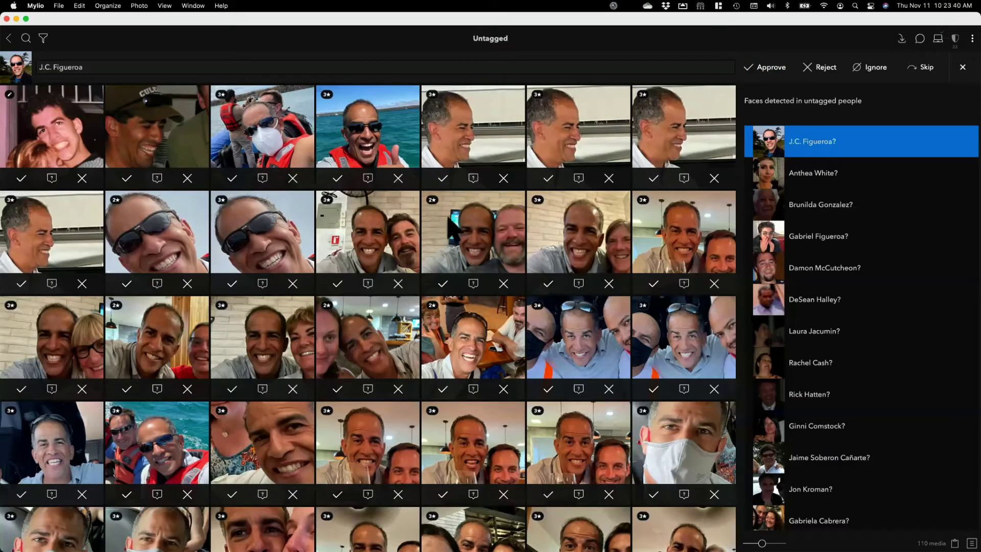
click(474, 179)
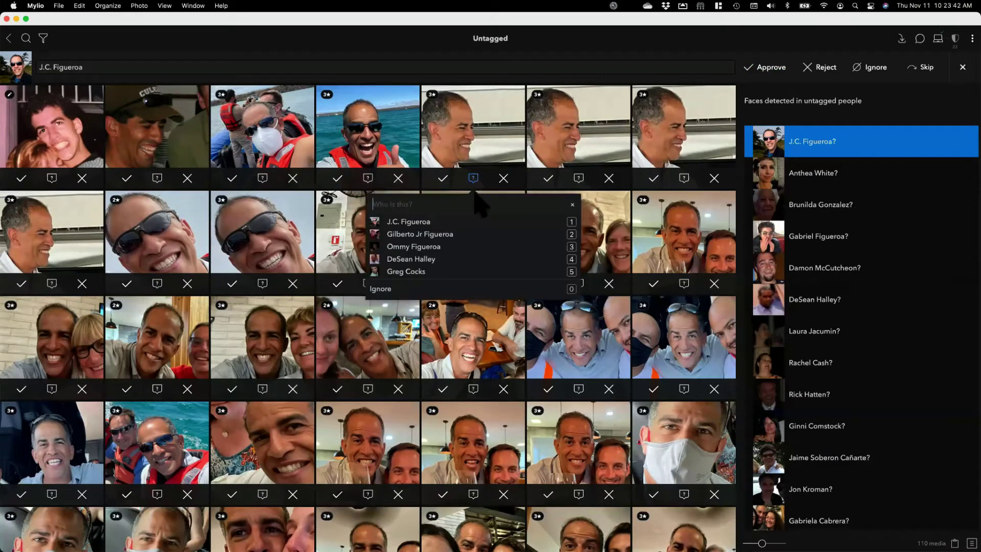
click(498, 179)
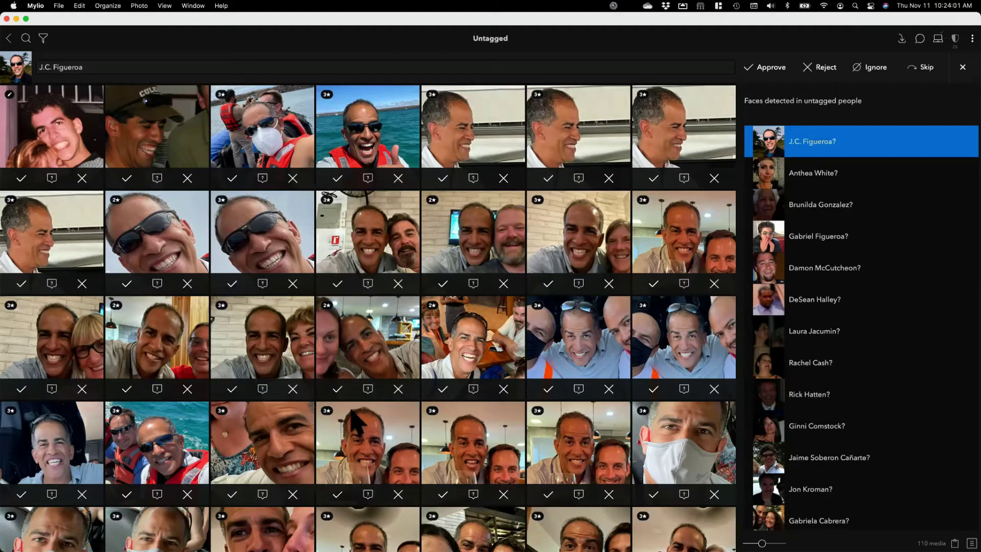
Enlarge the face thumbnails, review the first proposed faces and approve that set for the first person in the batch list.
scroll(356, 422, up, 3)
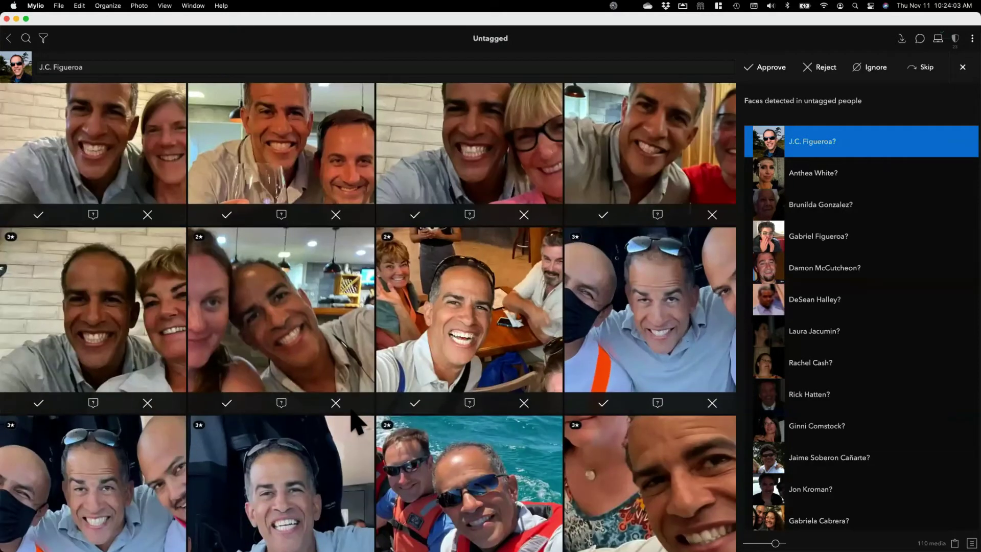
scroll(356, 421, up, 10)
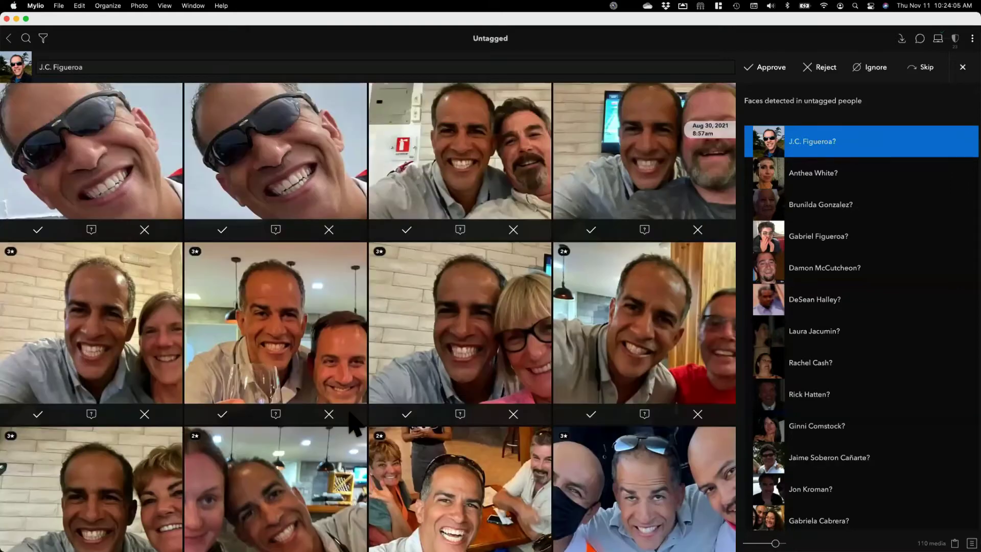
scroll(356, 422, up, 10)
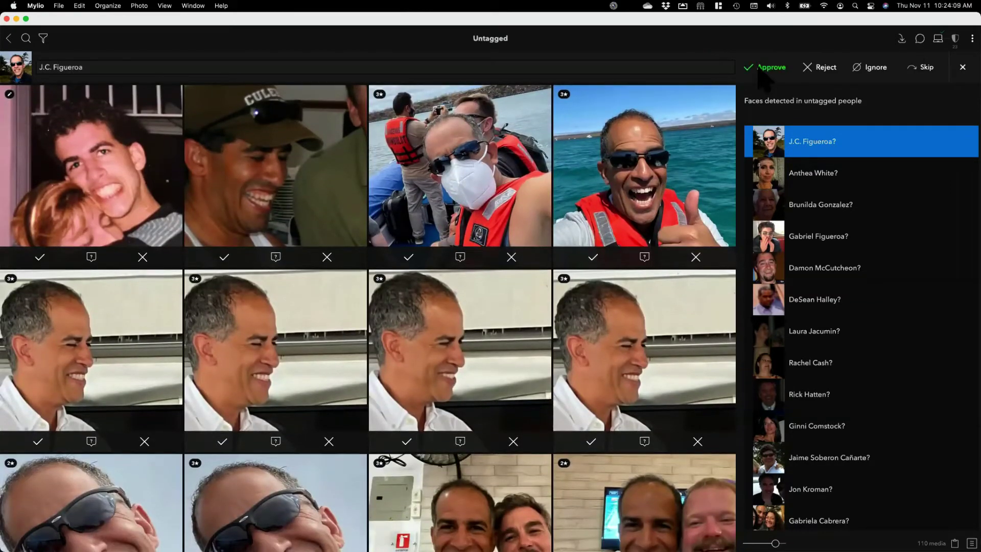
click(760, 71)
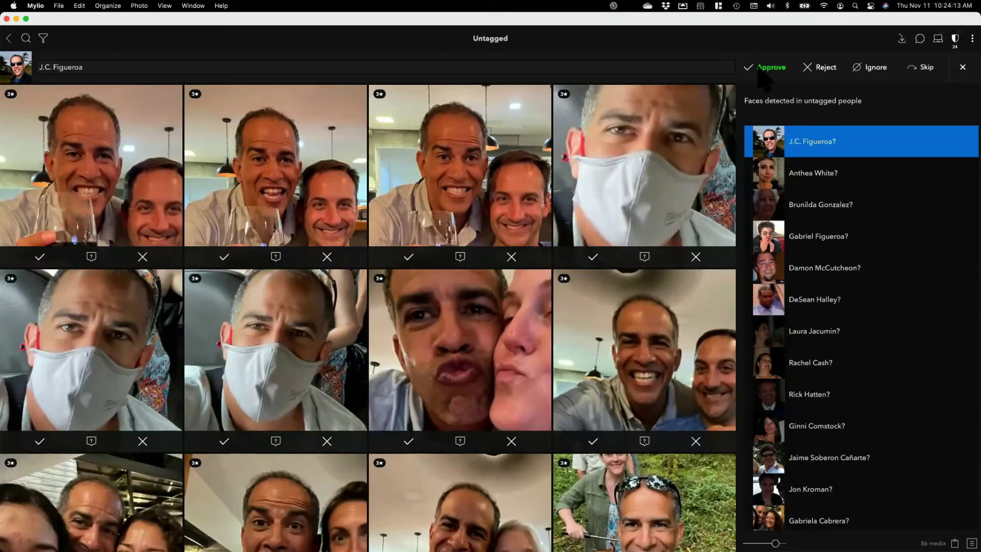
Shrink the face thumbnails and approve the remaining sets of proposed faces for this person.
key(super+minus)
key(super+minus)
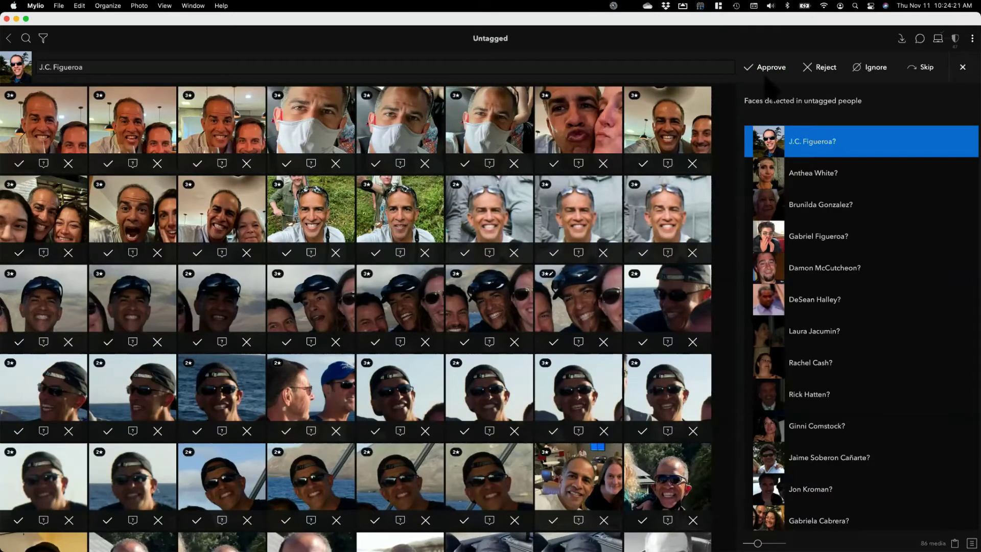
click(748, 71)
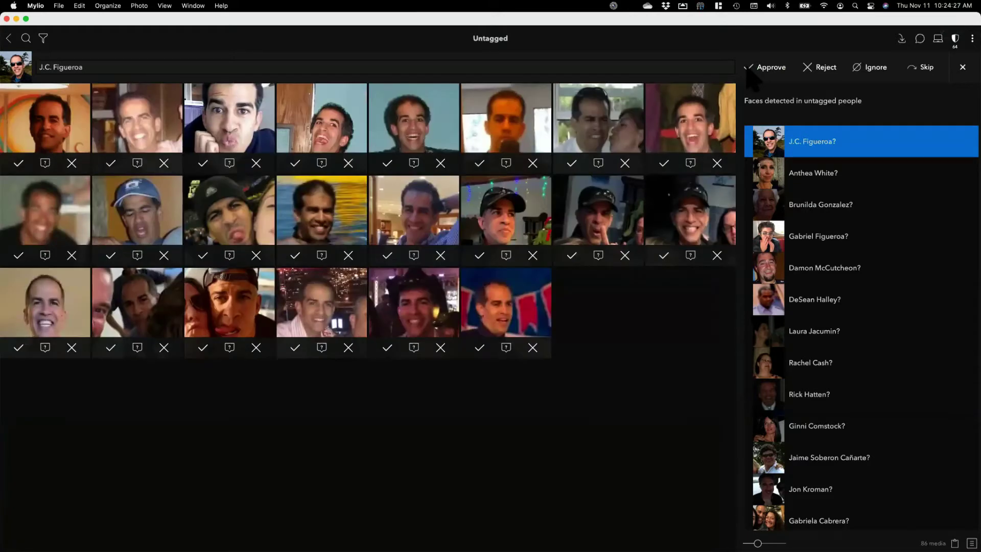
click(748, 73)
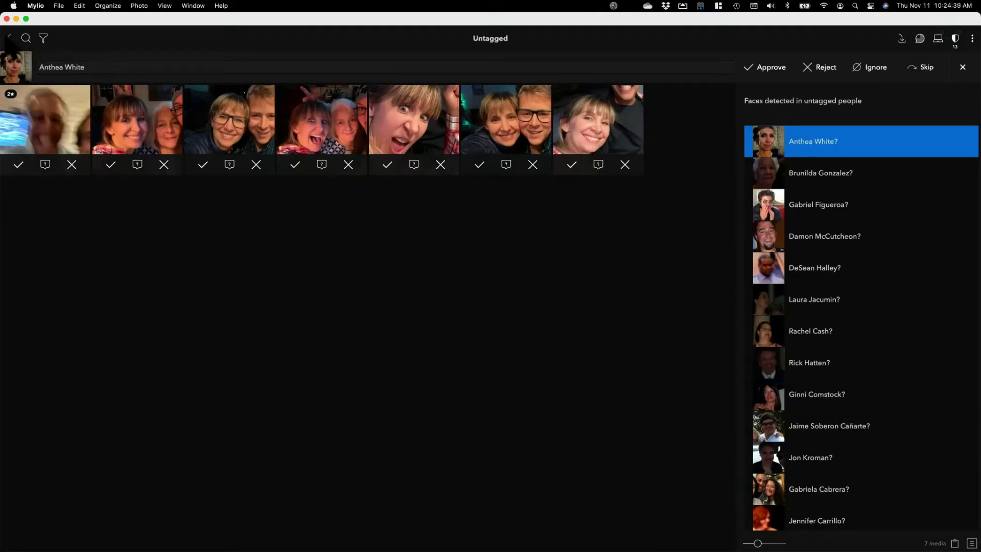
Leave batch tagging for the people collection, reopen the untagged faces and start tagging them in batches again.
click(9, 38)
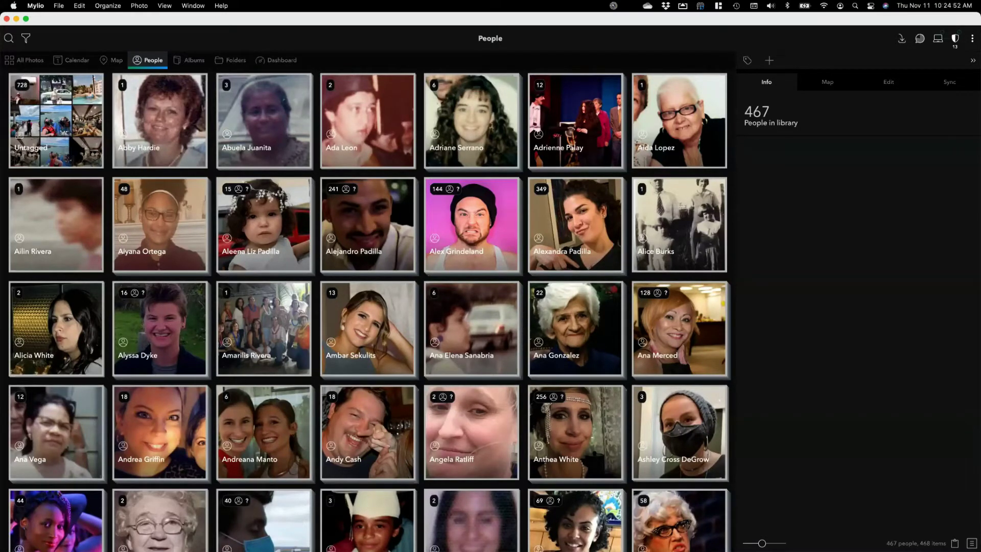
click(59, 123)
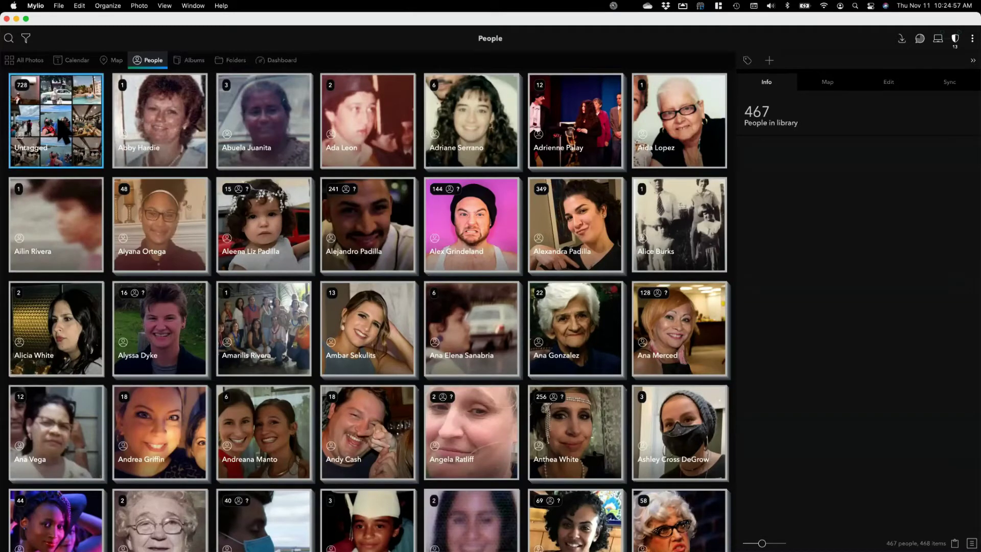
click(62, 130)
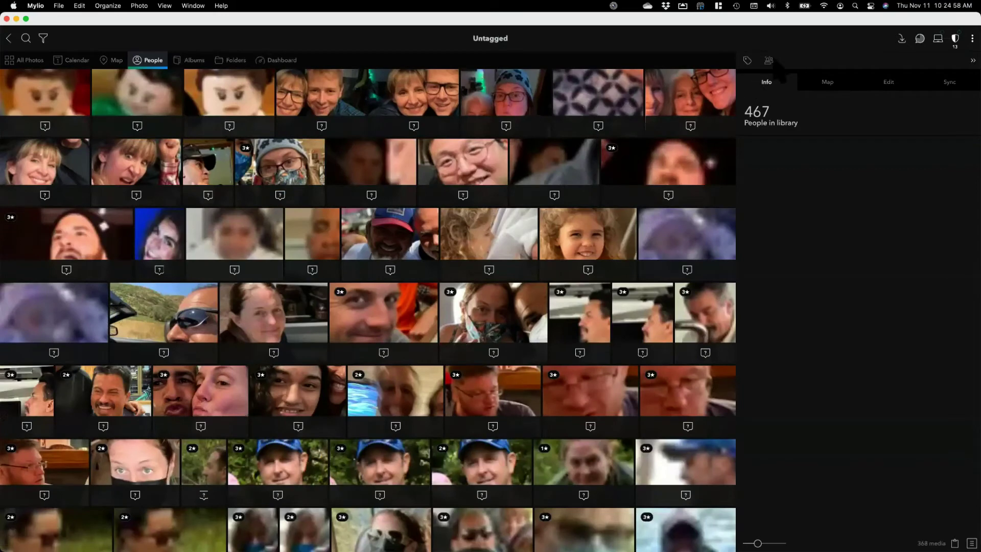
click(769, 61)
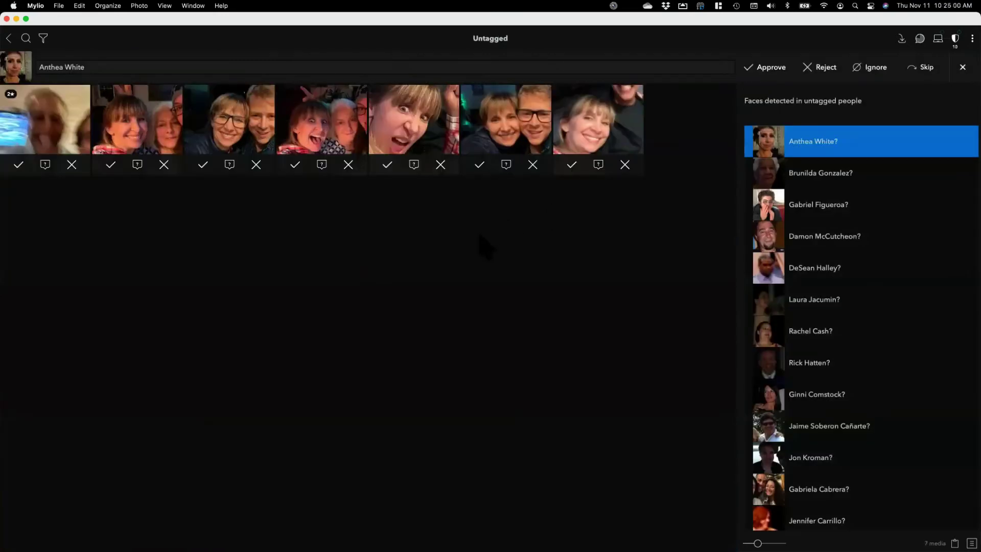
Open the photo of the blurry first face, tag that face with the correct person's name and return to batch tagging.
click(51, 138)
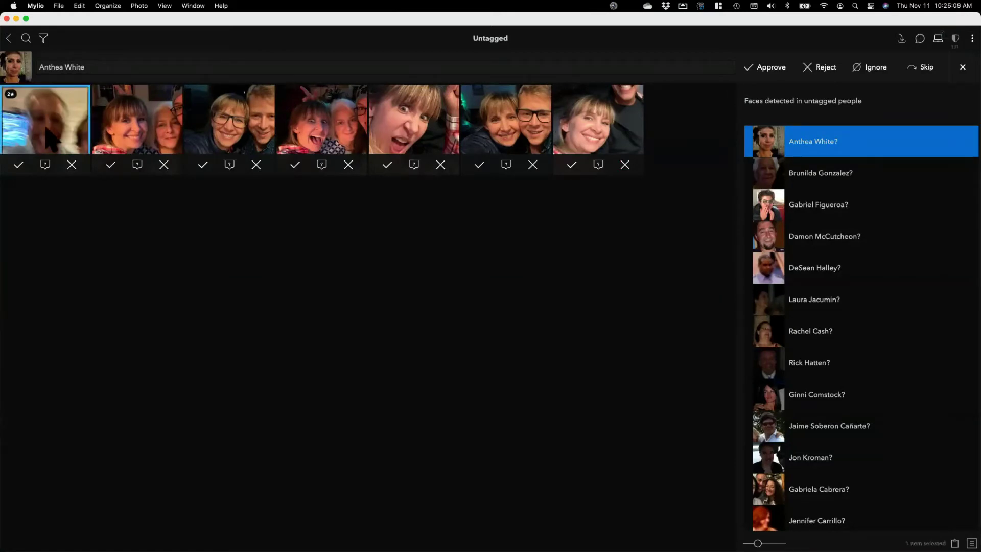
double_click(54, 146)
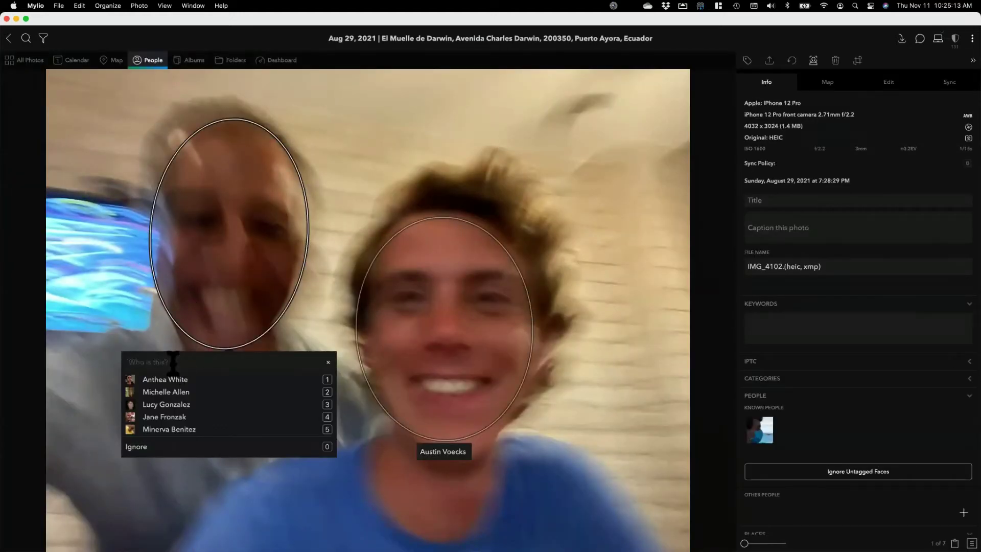
text(J.C.)
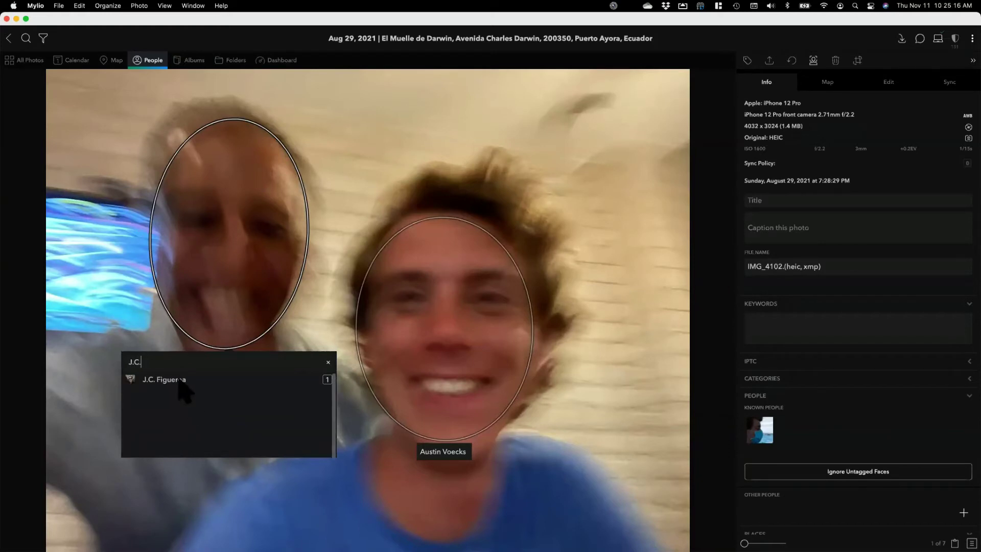
click(179, 385)
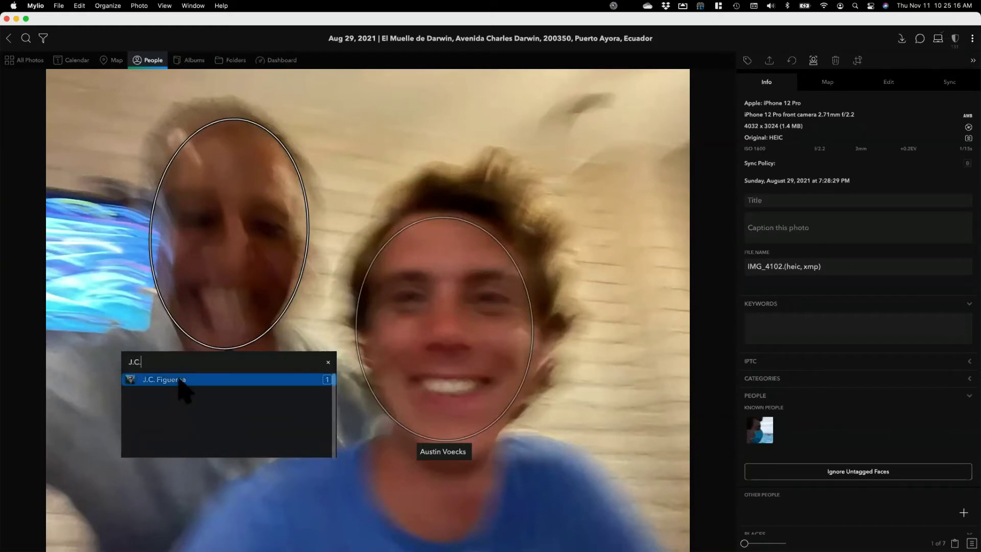
click(9, 38)
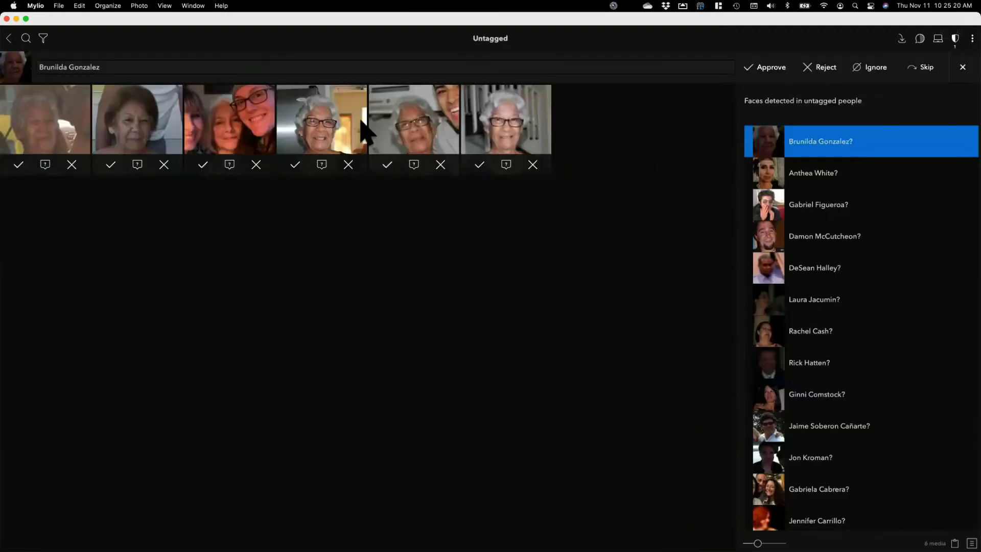
Approve the second listed person's proposed faces, and the first listed person's set after rejecting its third face.
click(807, 176)
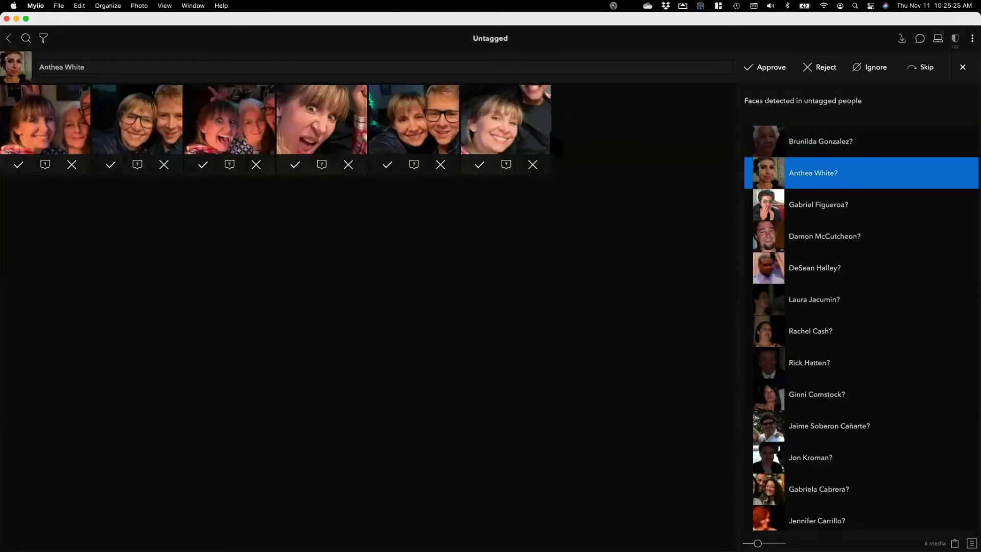
click(758, 71)
click(818, 141)
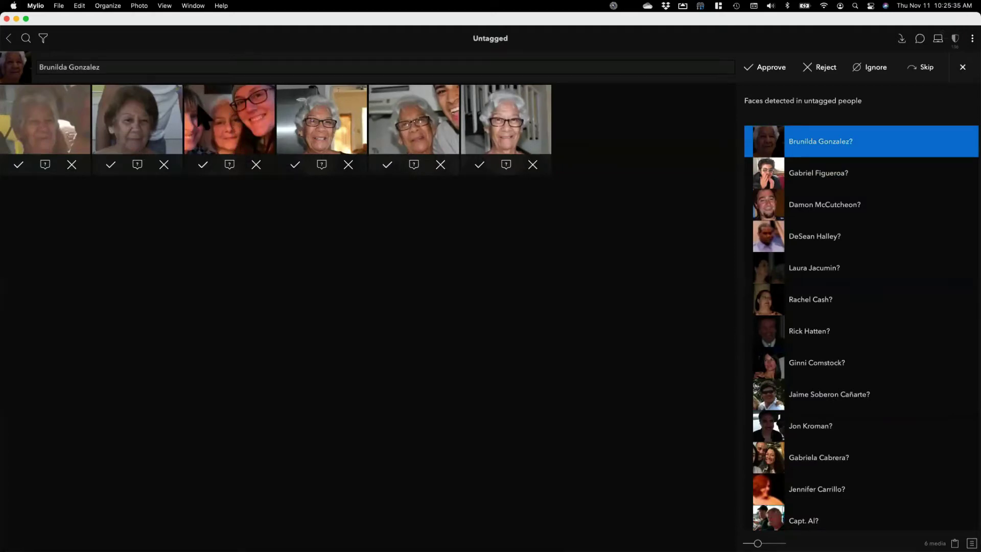
click(256, 165)
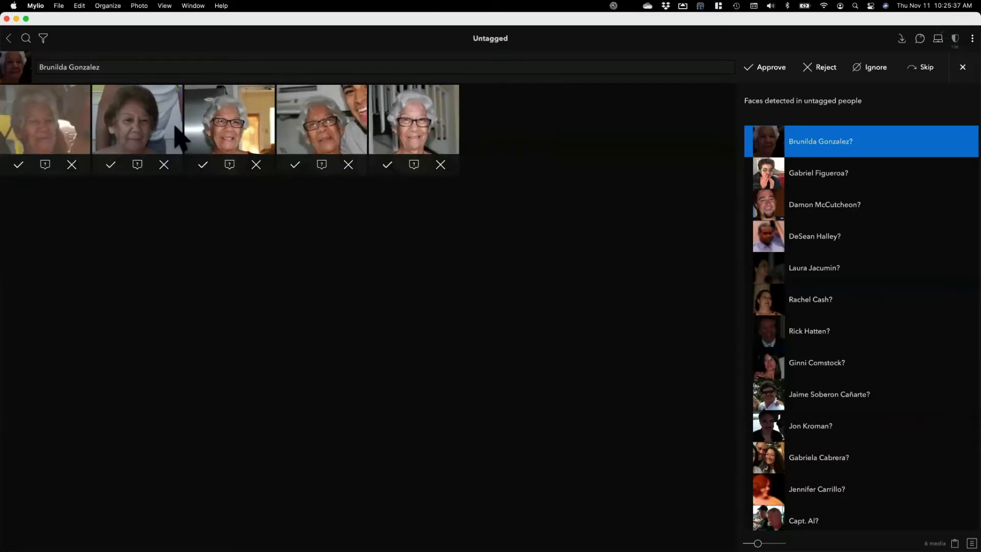
click(764, 68)
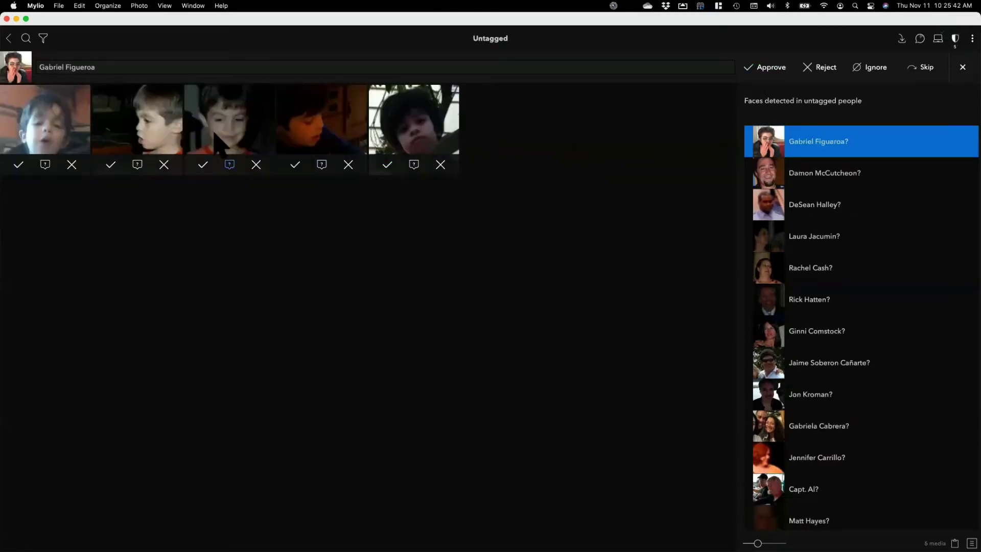
Approve the faces proposed for the first listed person, reject the following person's whole set and leave the untagged faces.
click(748, 68)
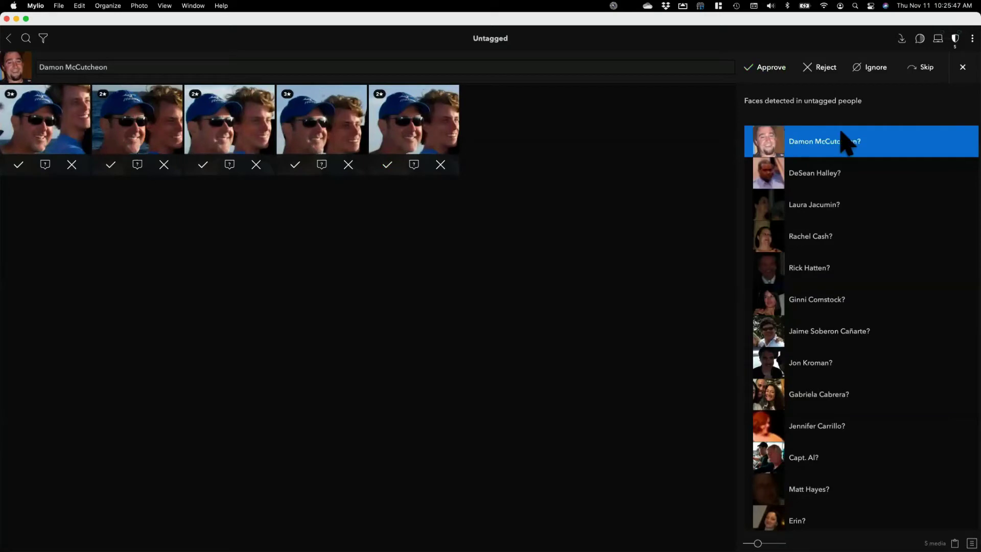
click(818, 66)
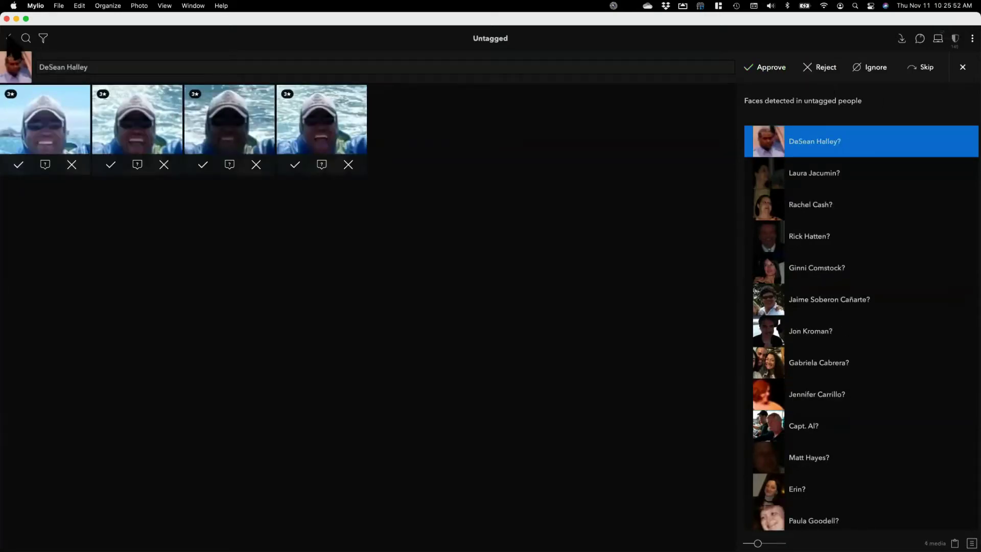
click(9, 38)
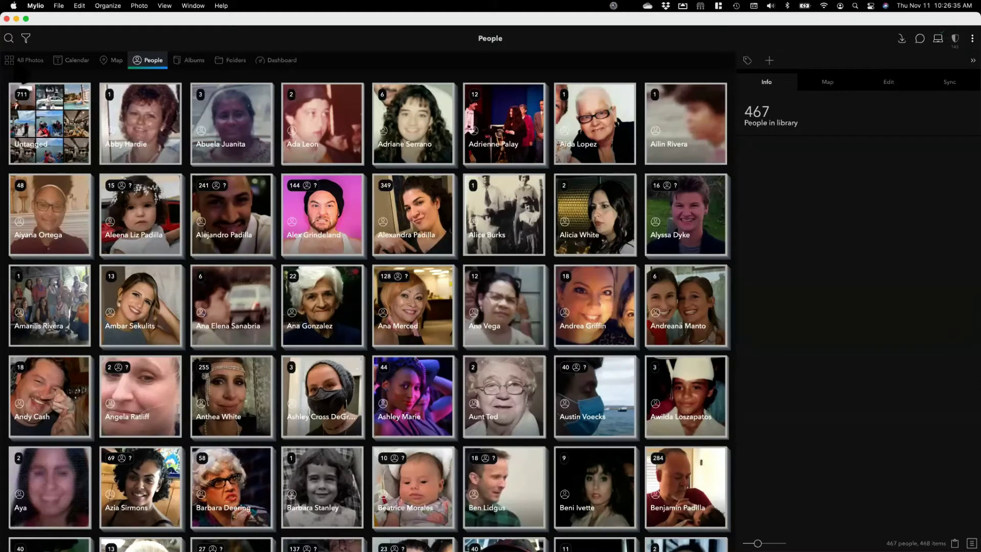
Batch tag faces across all photos, approve the set proposed for the sixth person in the list and close batch tagging.
click(28, 61)
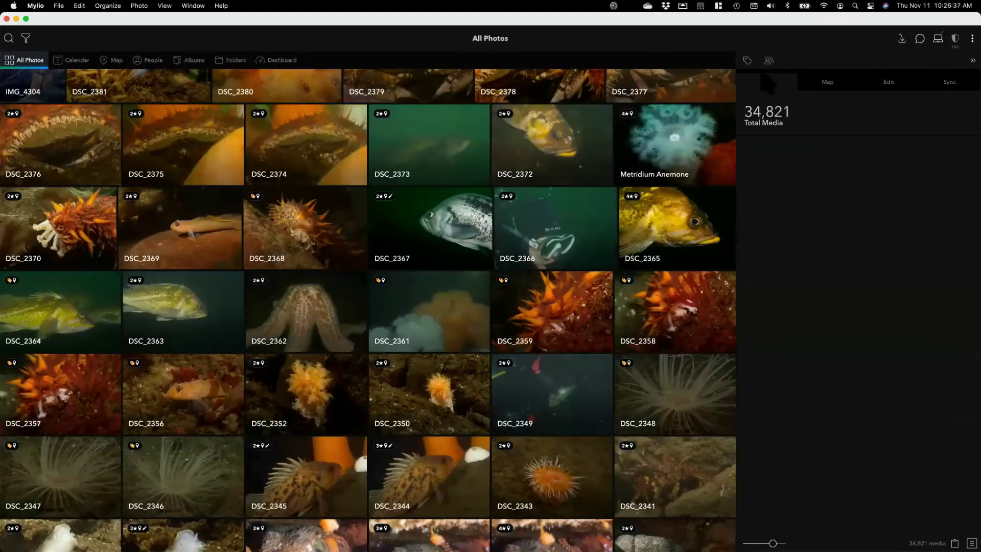
click(768, 60)
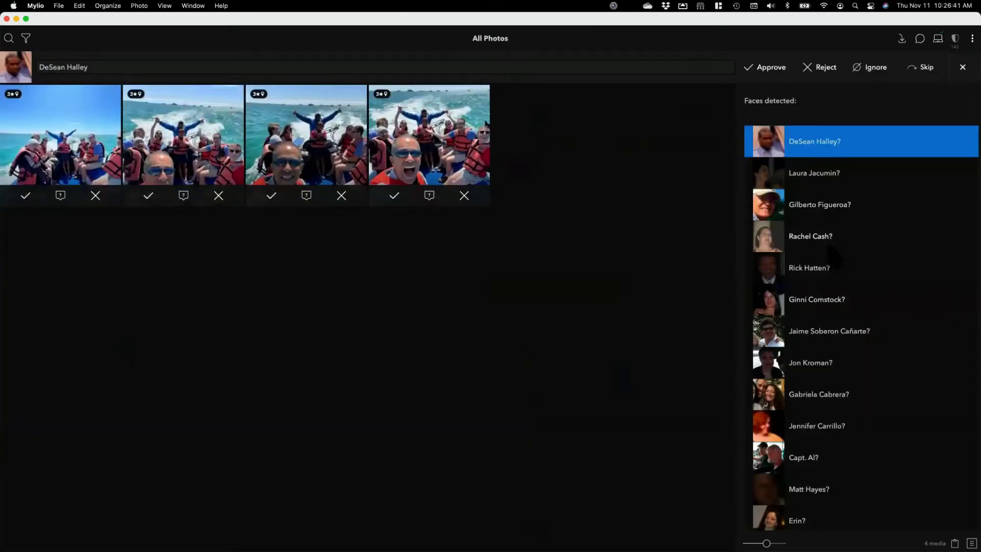
scroll(831, 251, down, 3)
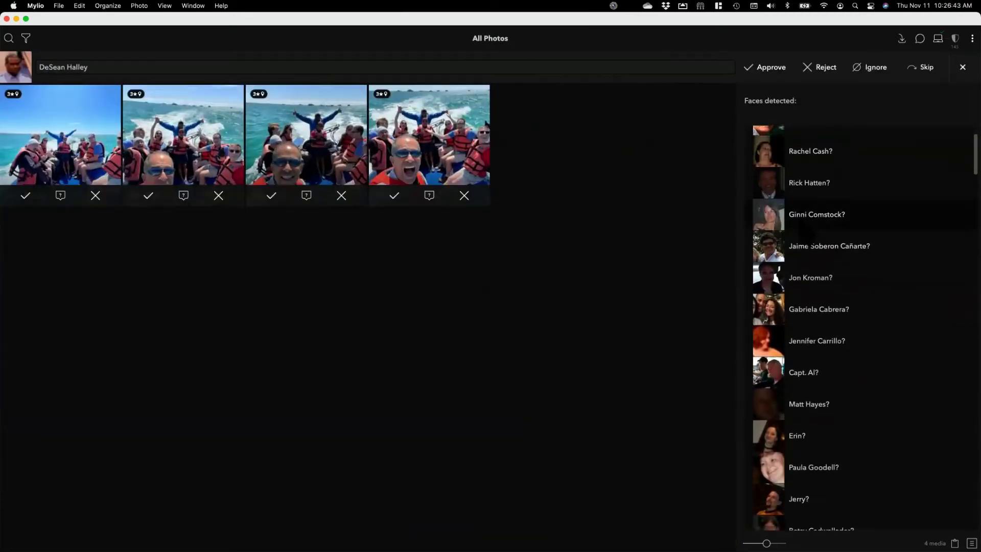
click(806, 227)
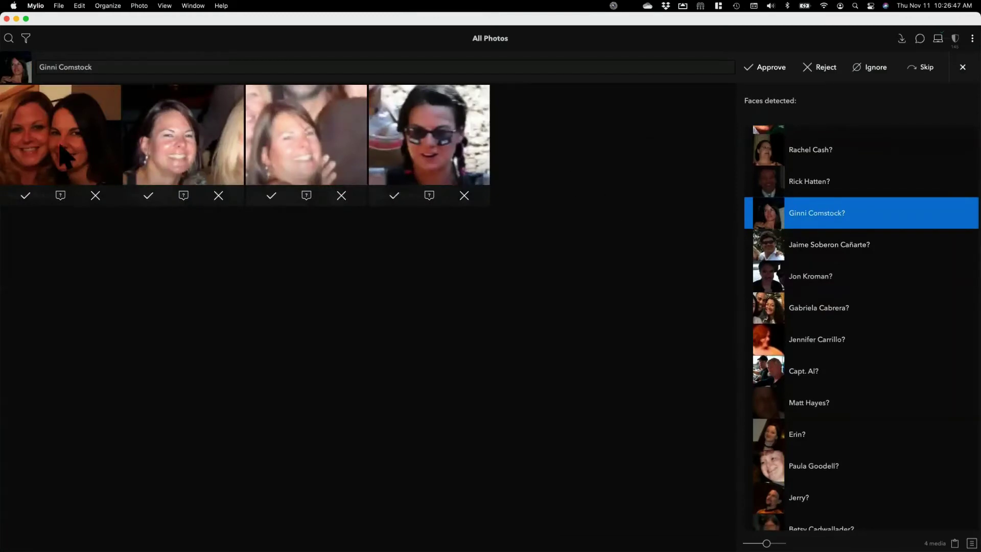
click(767, 70)
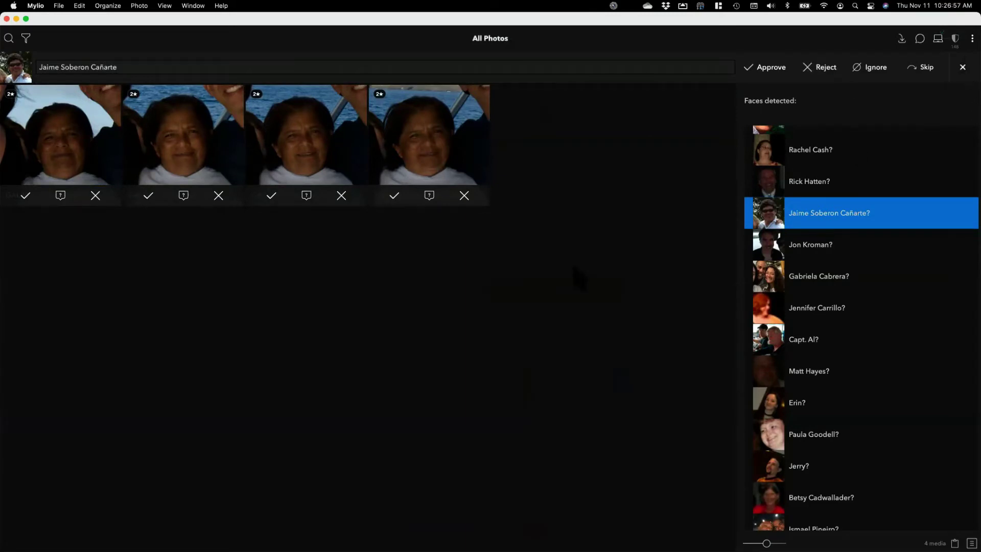
click(961, 69)
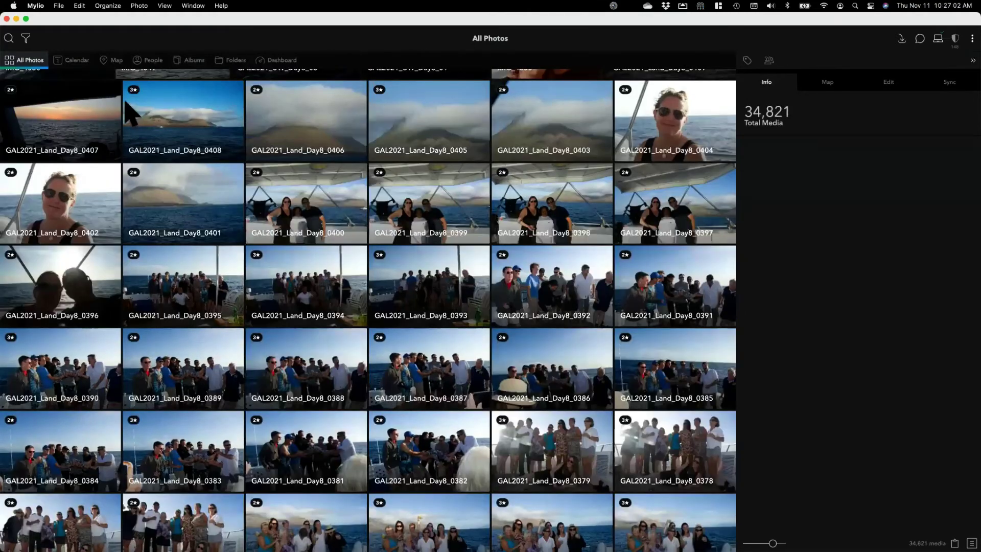
Go to the top-level folder view and open the Mylio Pictures folder.
click(231, 60)
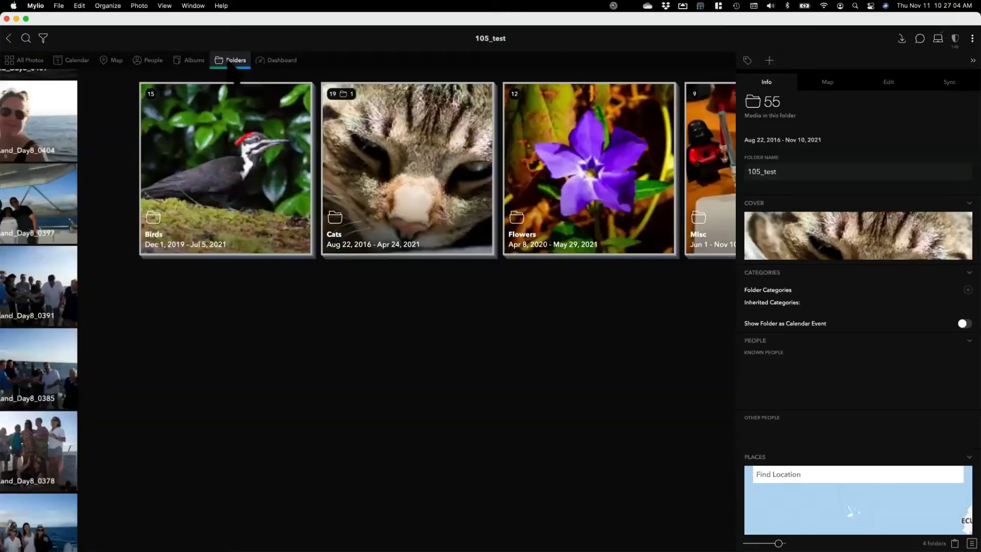
click(230, 61)
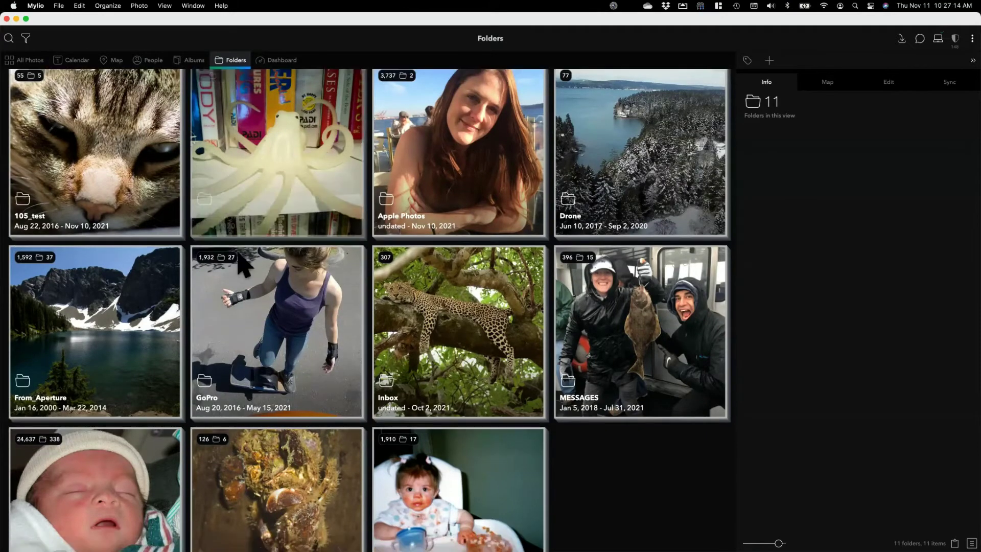
scroll(238, 254, down, 3)
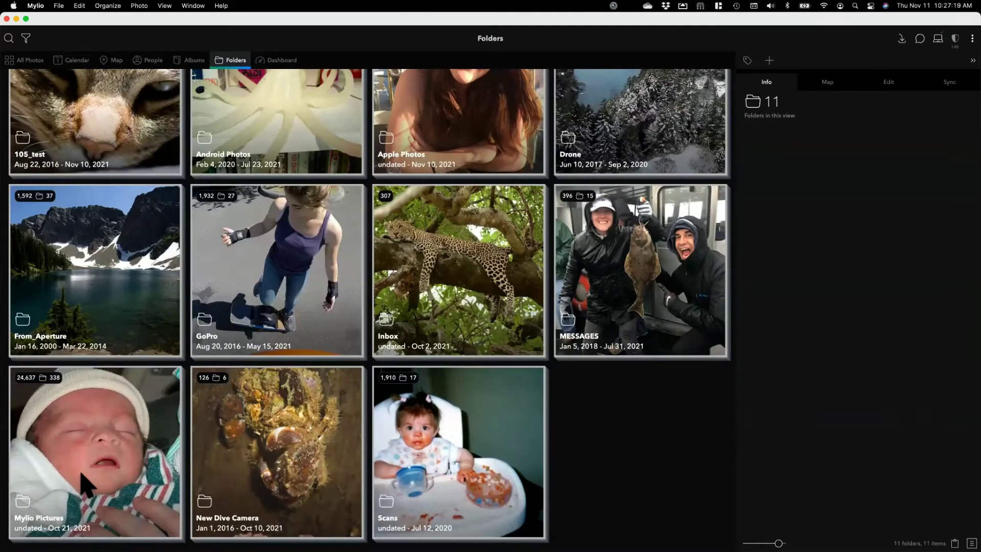
double_click(84, 484)
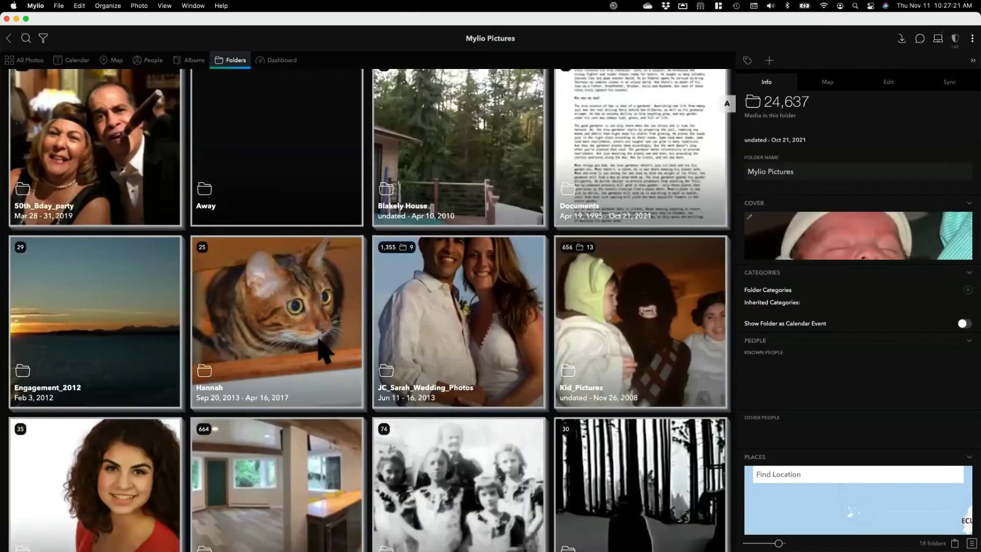
Open the Trips folder and its Galapagos_2021 subfolder.
scroll(325, 353, down, 10)
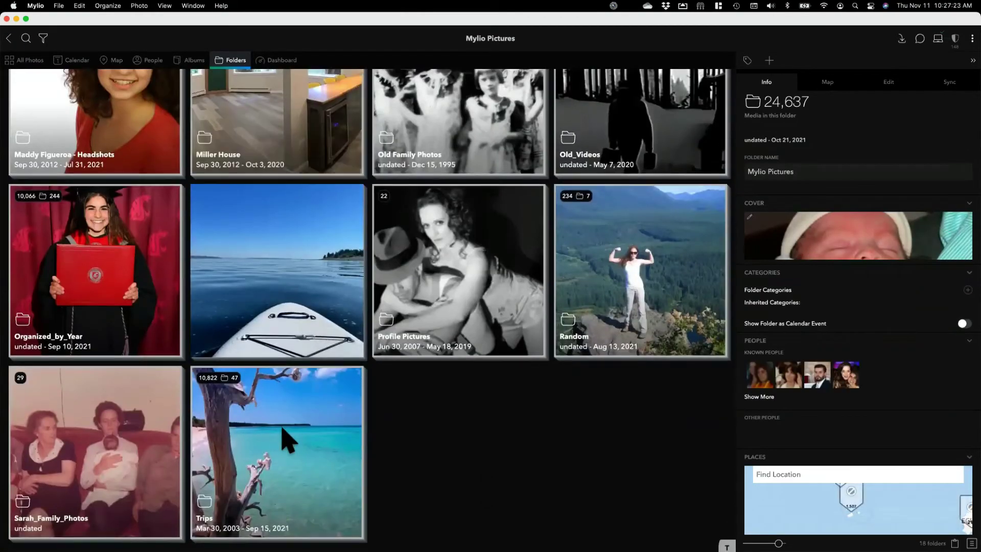
click(285, 440)
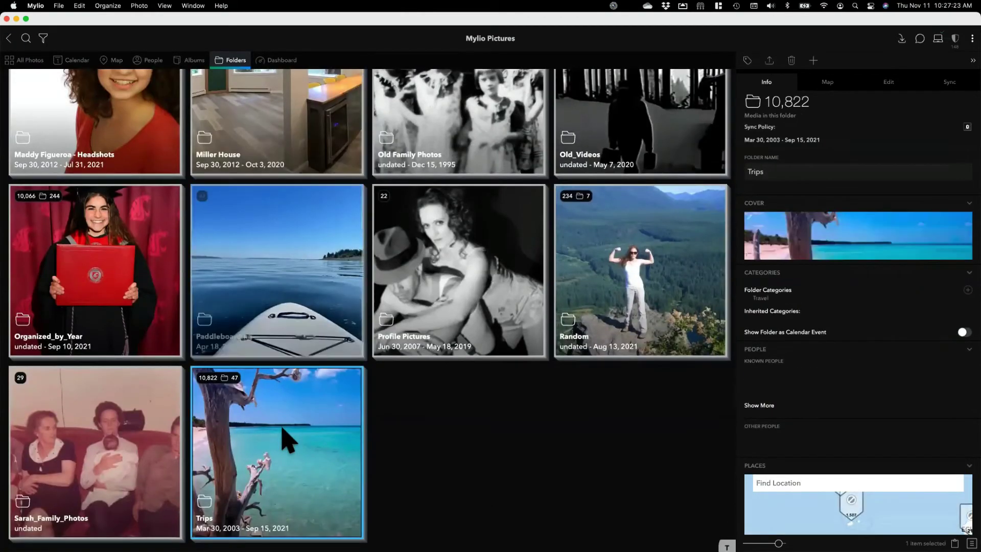
double_click(284, 442)
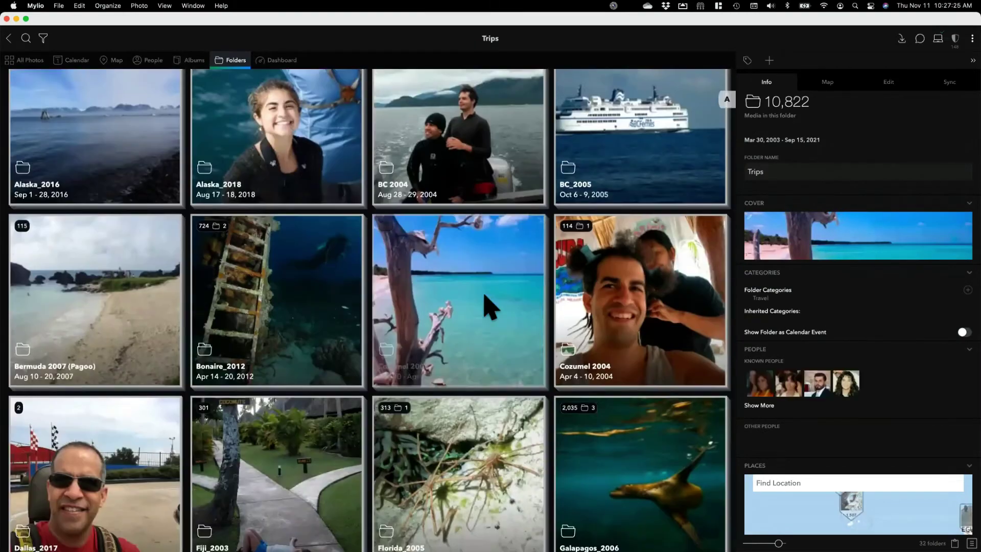
scroll(485, 297, down, 4)
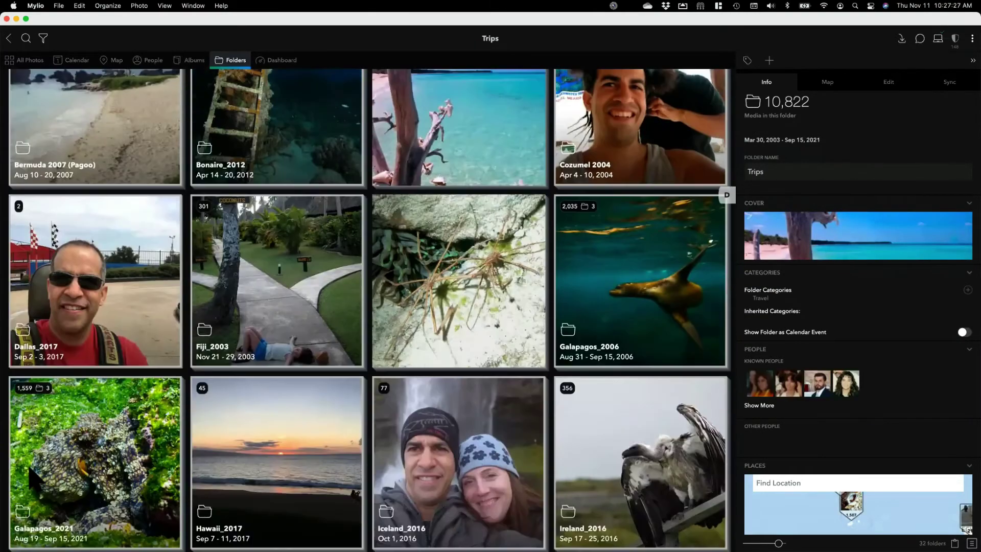
double_click(43, 450)
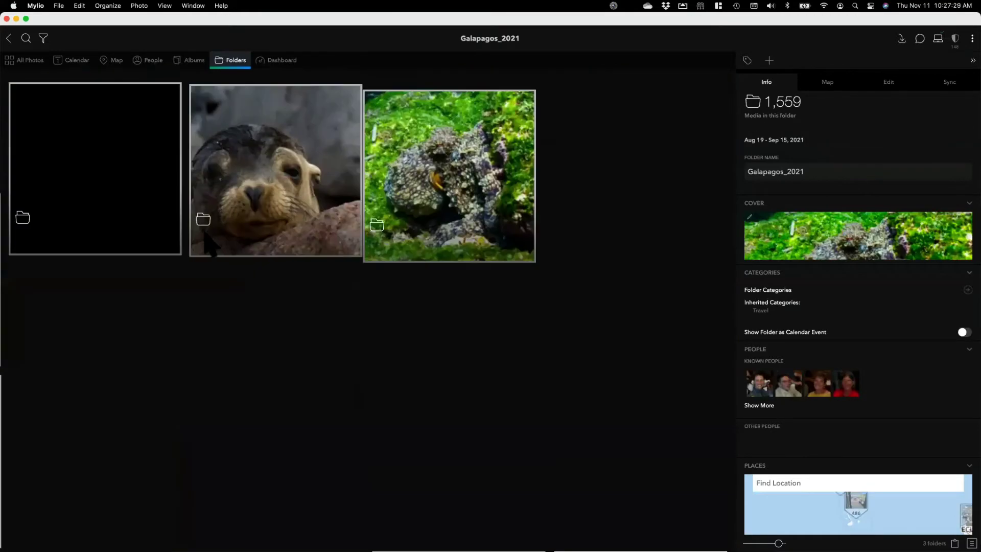
Open the Land subfolder, start batch tagging its faces and review the list of suggested people.
double_click(284, 164)
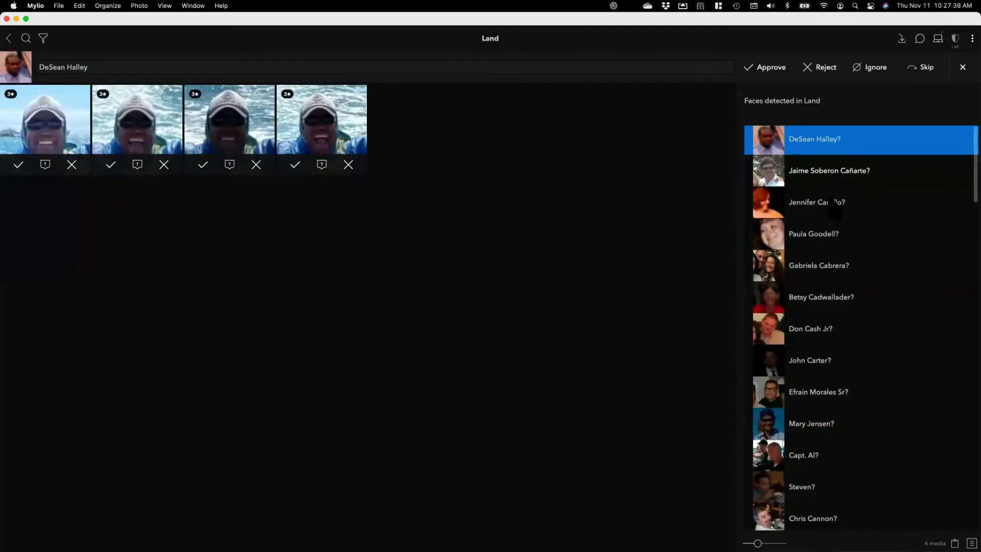
scroll(871, 195, down, 5)
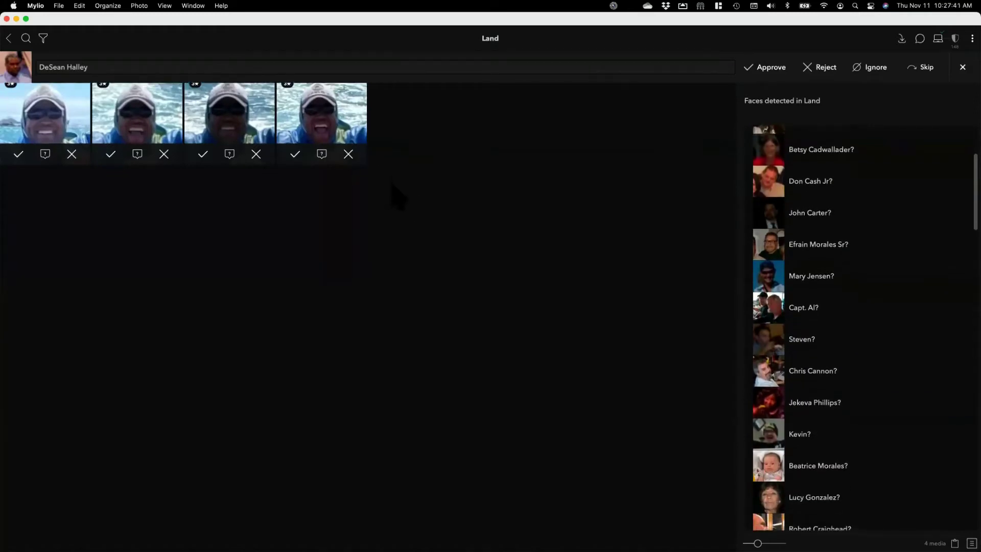
scroll(838, 217, down, 3)
scroll(838, 218, down, 2)
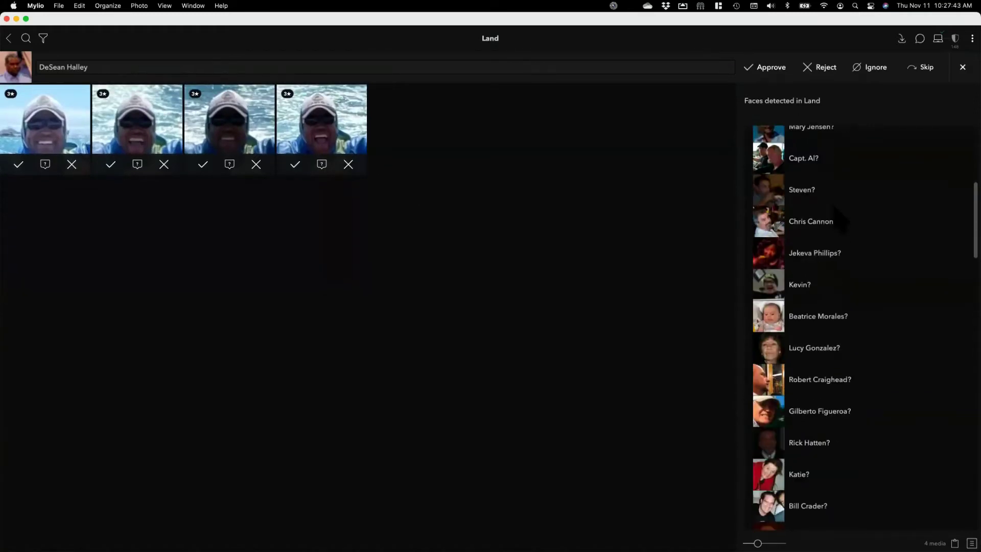
scroll(837, 214, up, 4)
scroll(837, 217, up, 5)
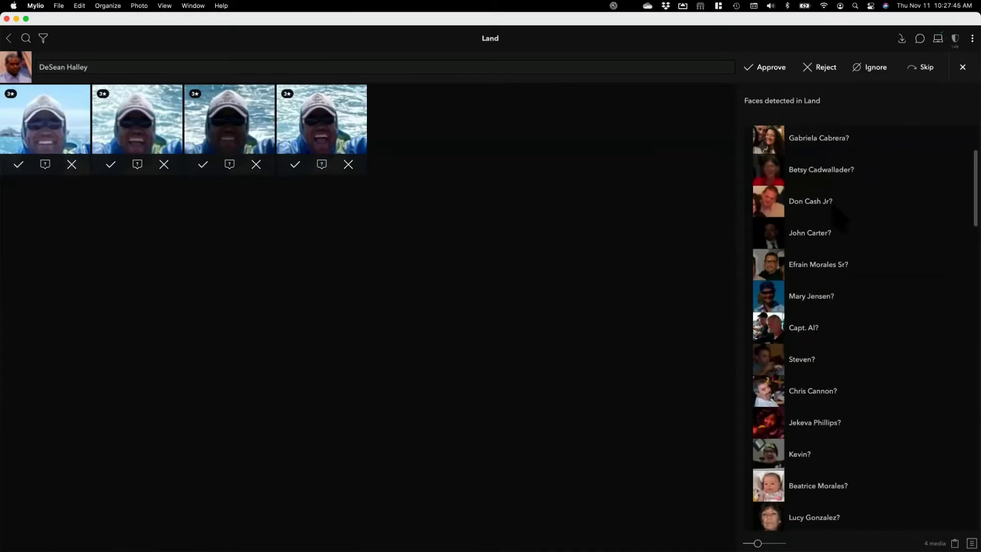
Review the first suggested people in the Land folder and approve the face sets for the fifth person and the one after.
click(807, 187)
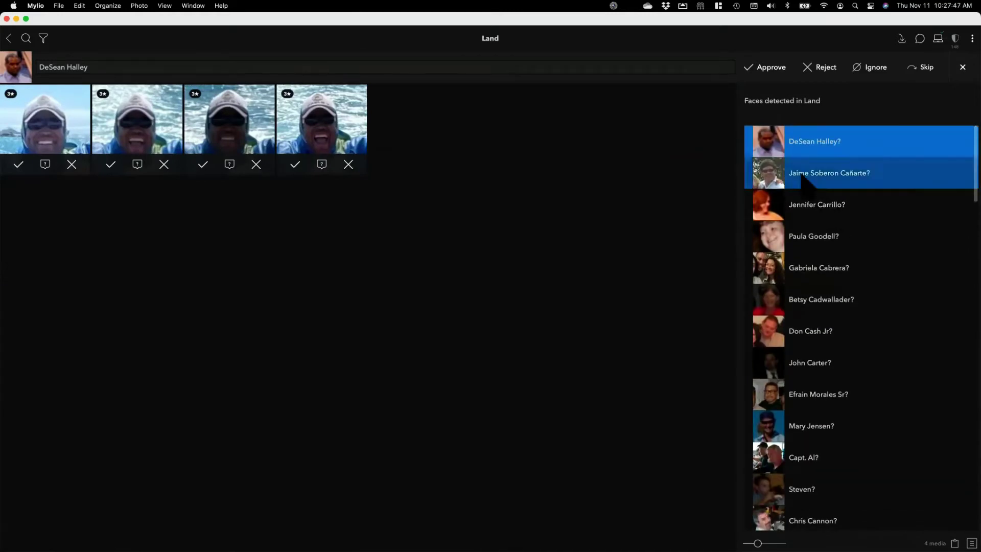
click(819, 207)
click(823, 238)
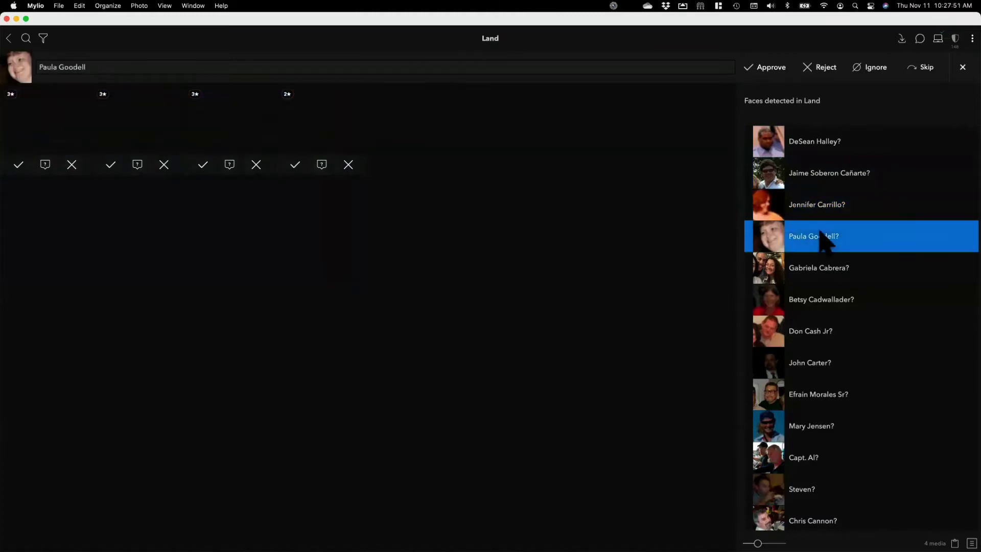
click(820, 265)
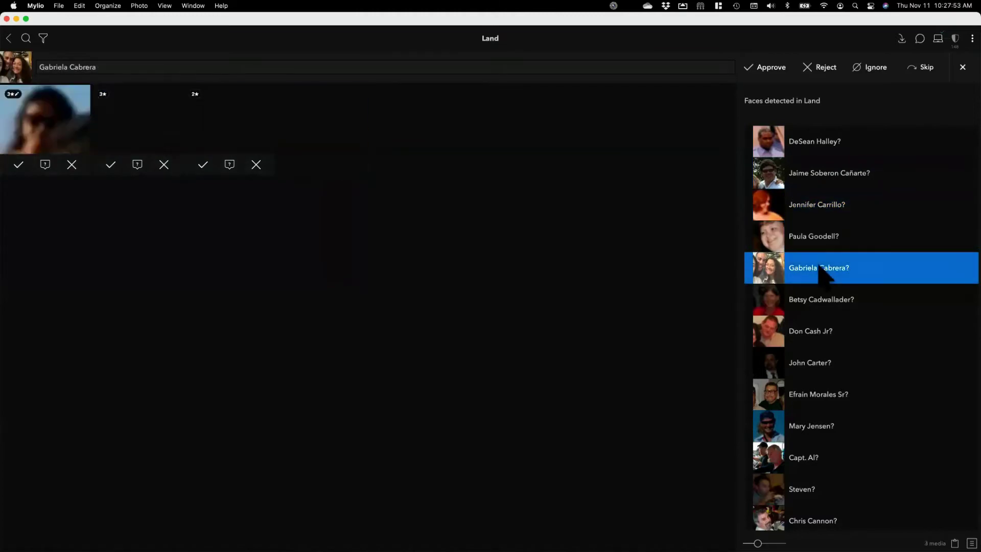
click(749, 68)
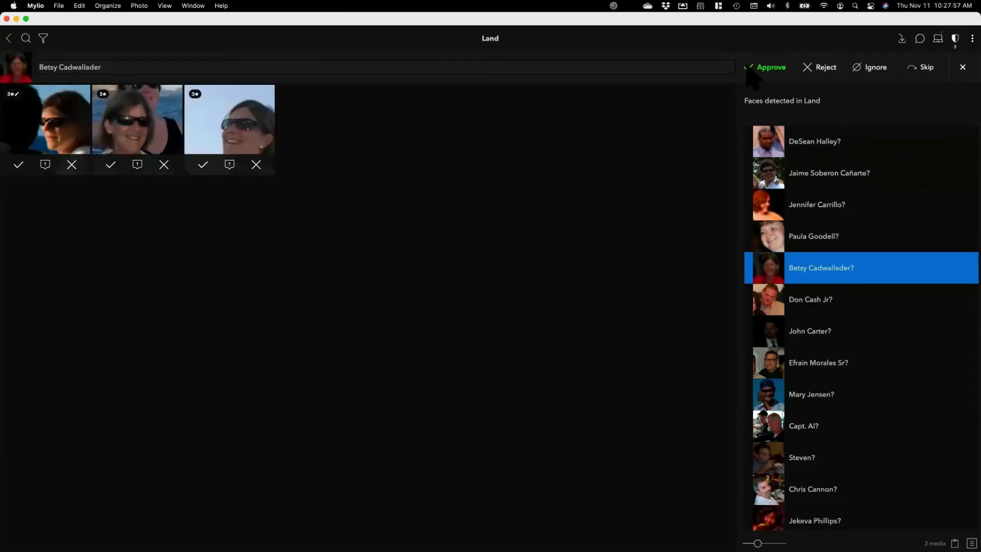
click(748, 68)
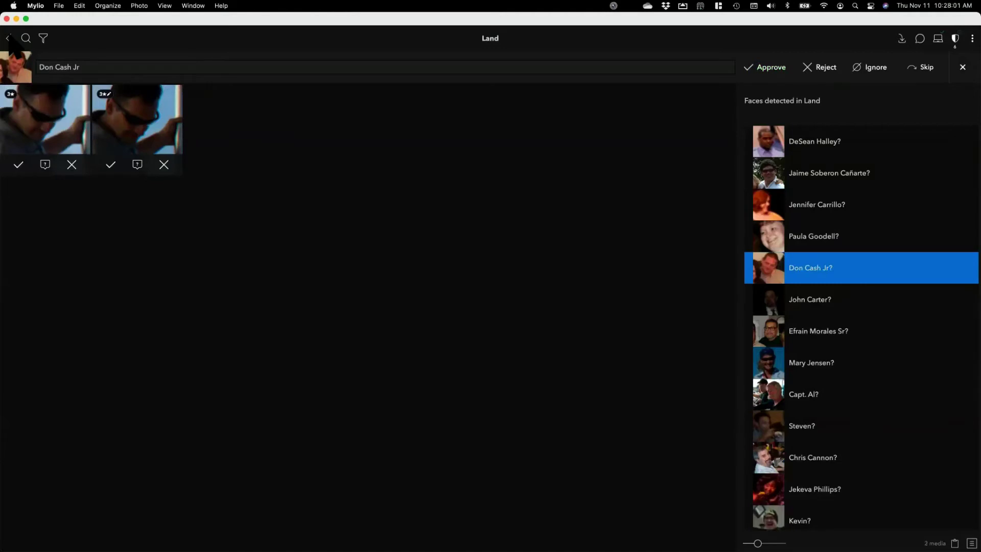
Return to the Land folder's photos, open the restaurant group selfie and tag the untagged man in front with the first suggested name.
click(8, 38)
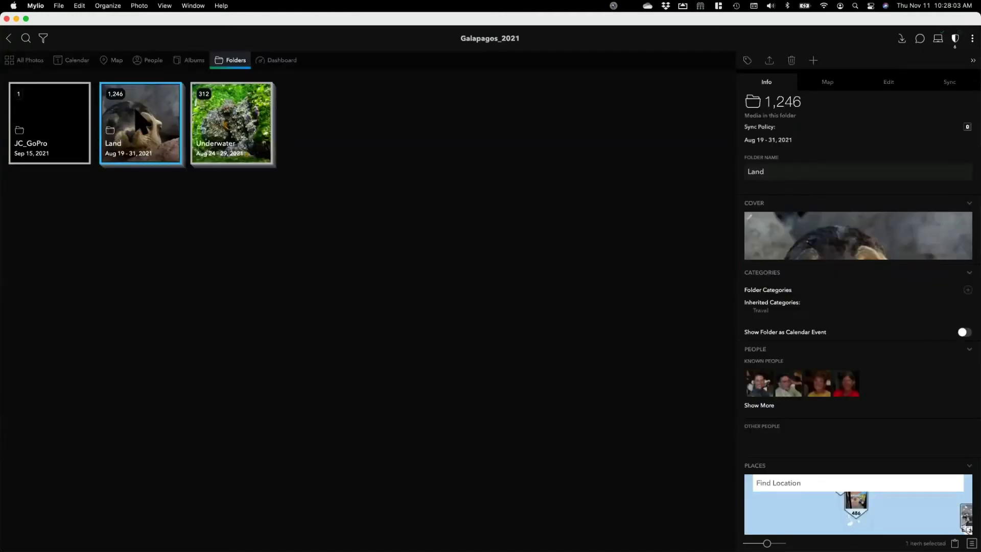
double_click(159, 149)
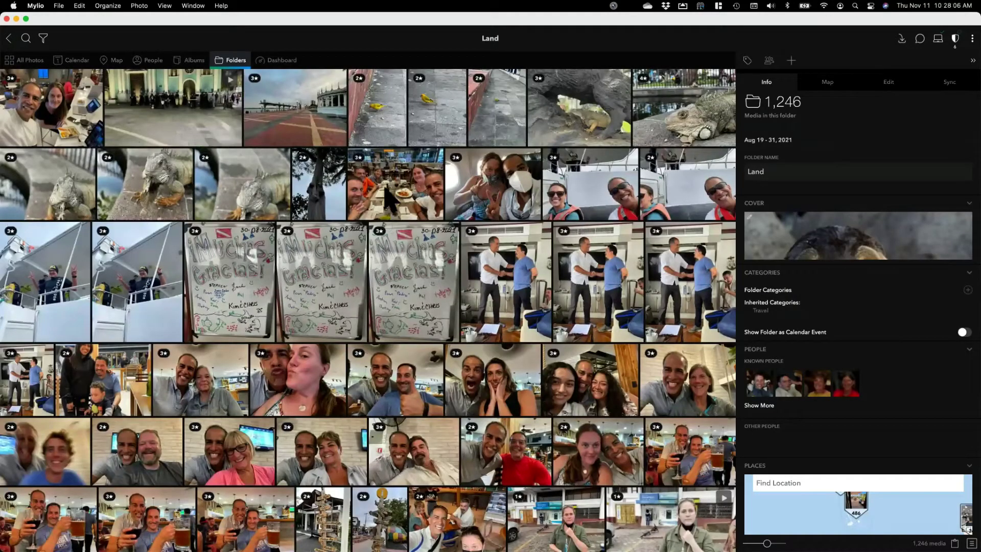
double_click(391, 201)
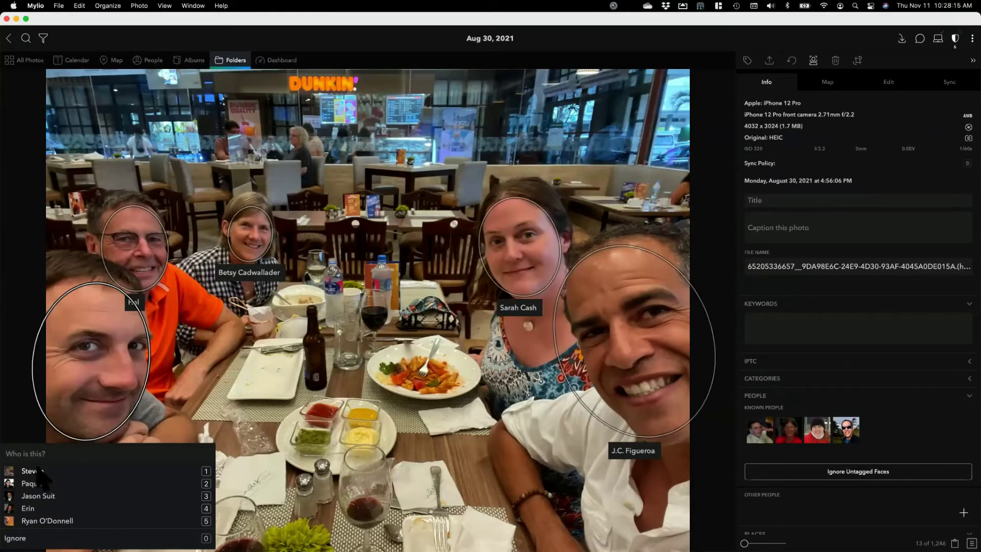
click(55, 468)
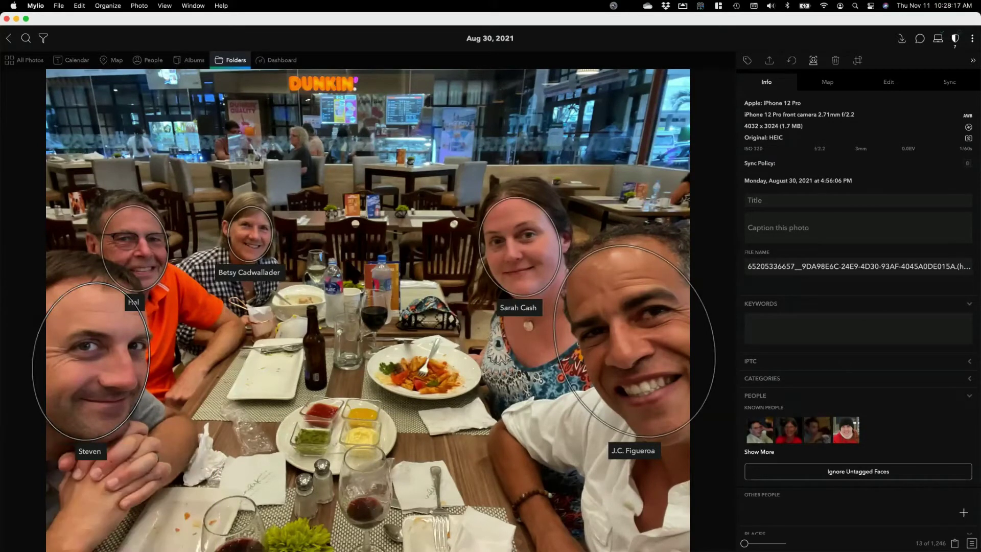
In the next photo, tag the masked woman with the second suggested name and manually add a face tag naming the masked man.
key(Right)
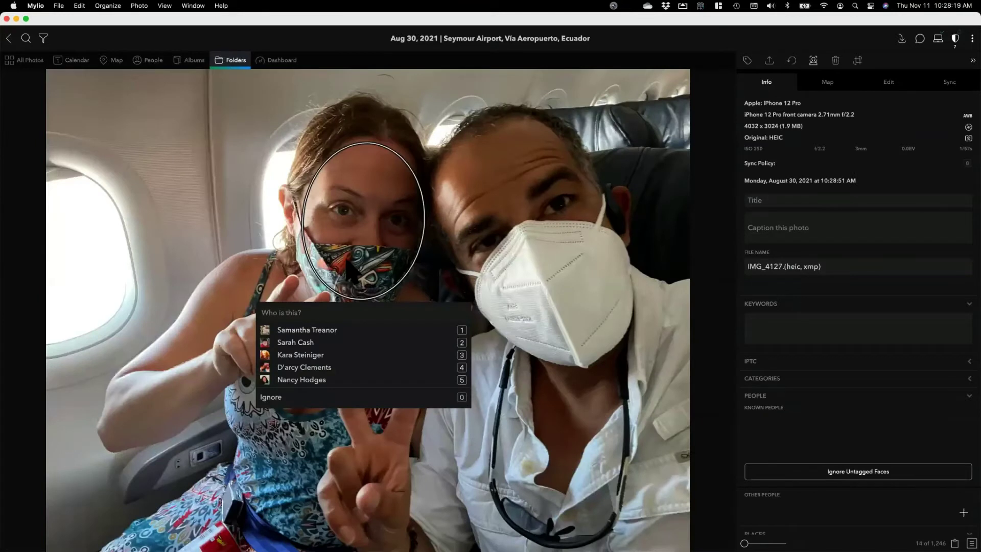
click(288, 341)
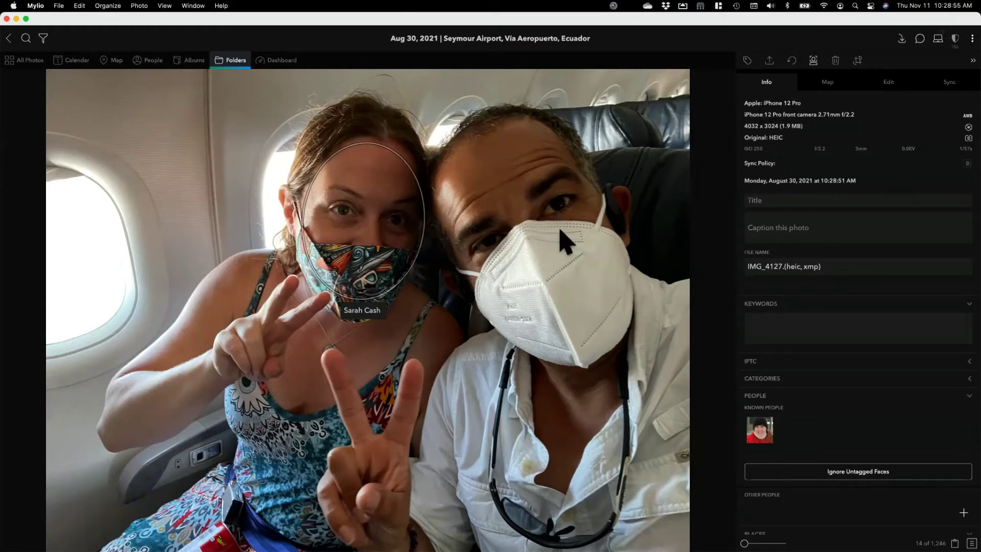
click(513, 195)
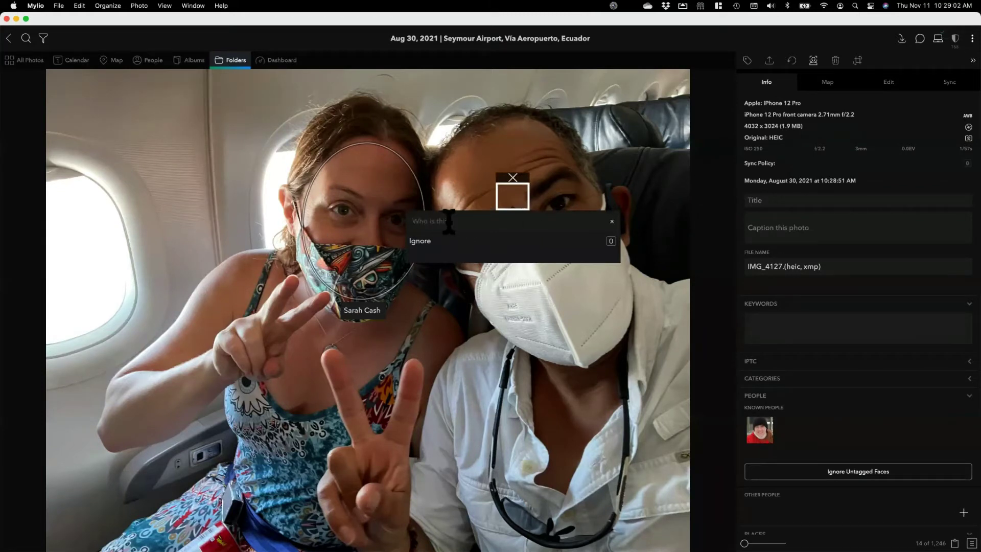
text(J.)
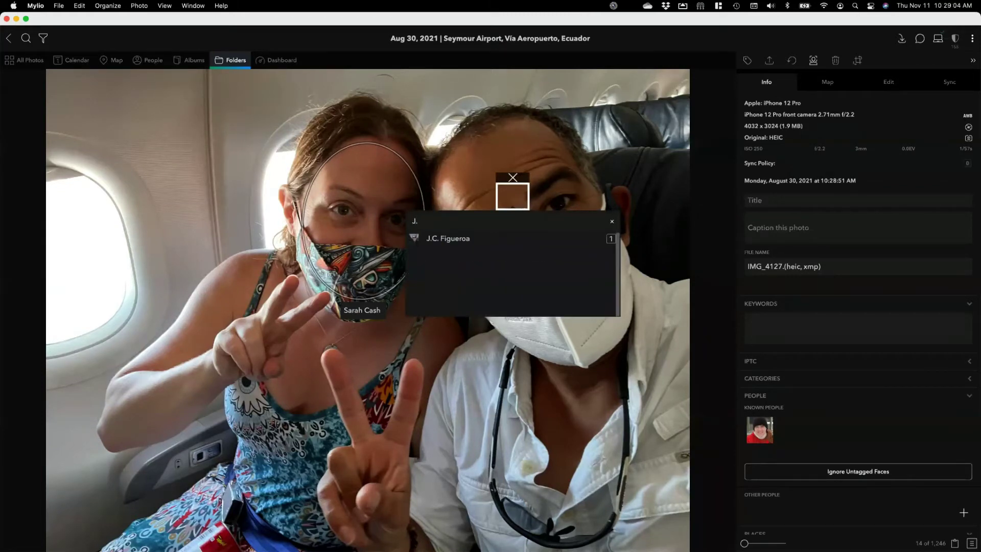
click(449, 240)
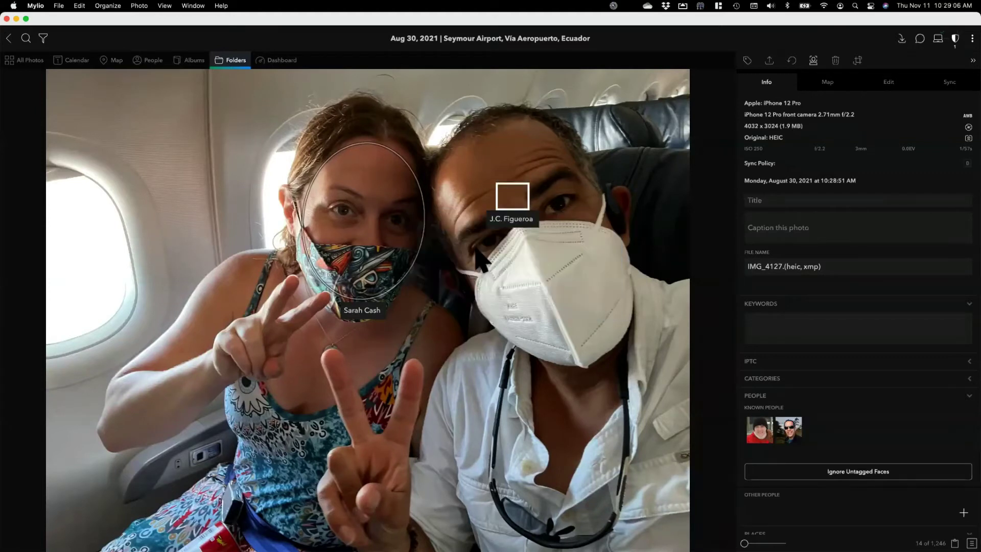
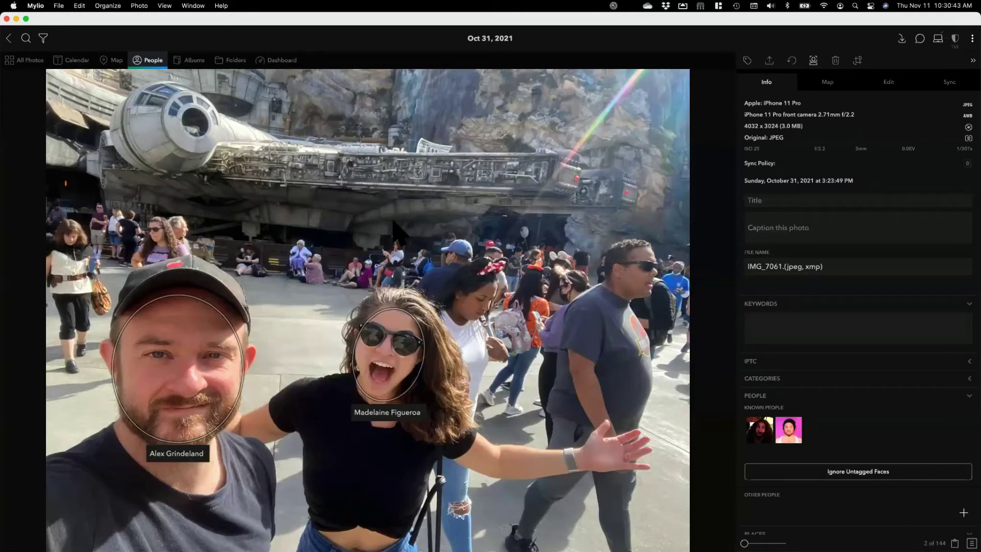
Rescan the faces in the photo IMG_7061.
right_click(393, 221)
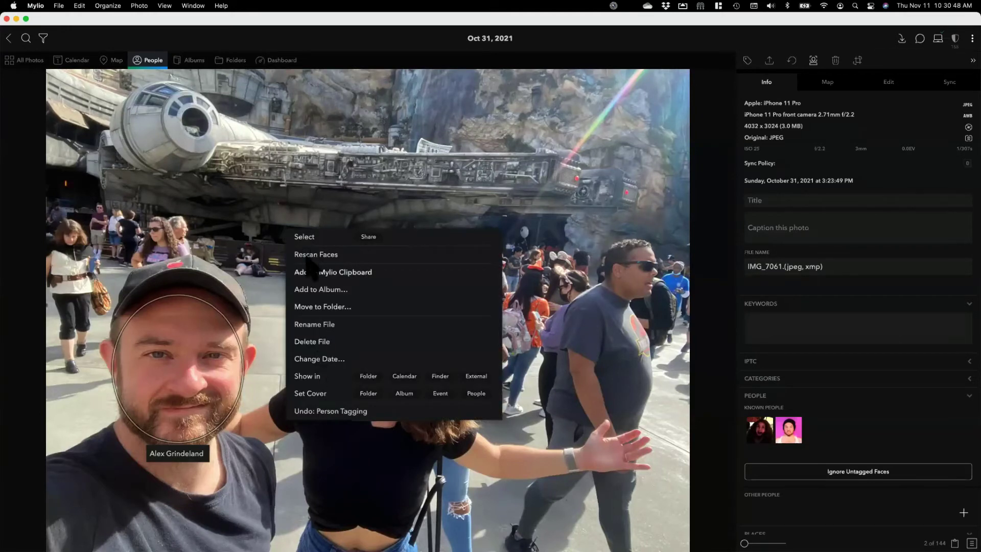
click(531, 232)
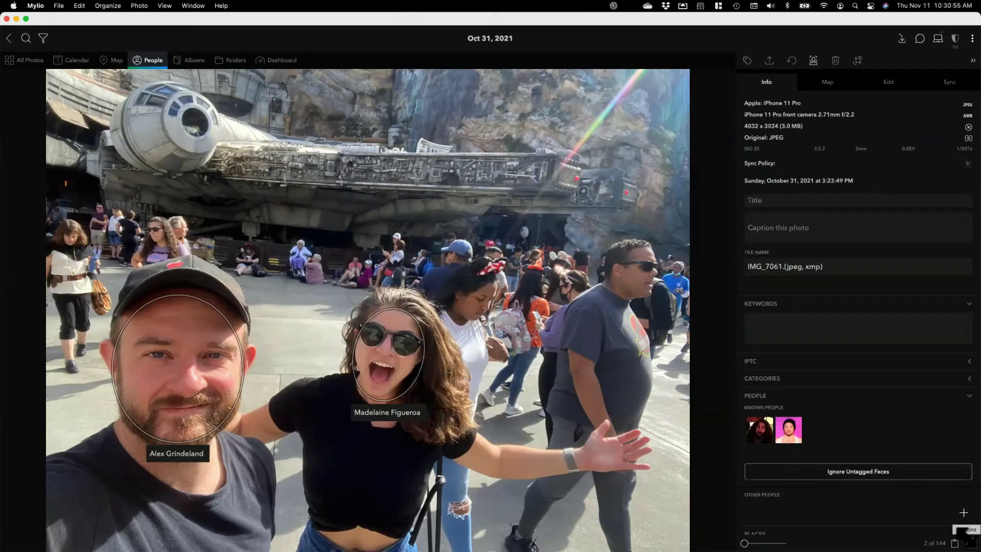
click(971, 541)
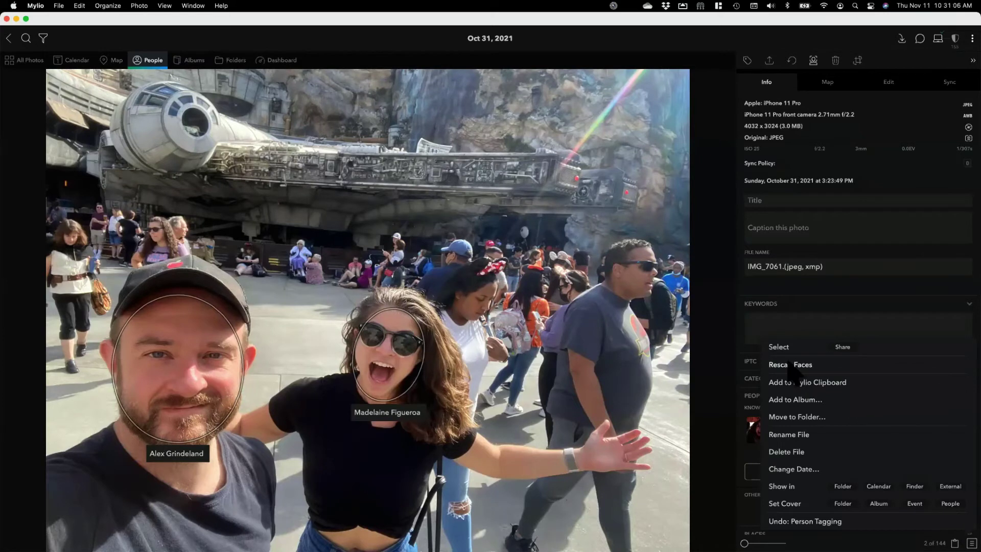
click(789, 364)
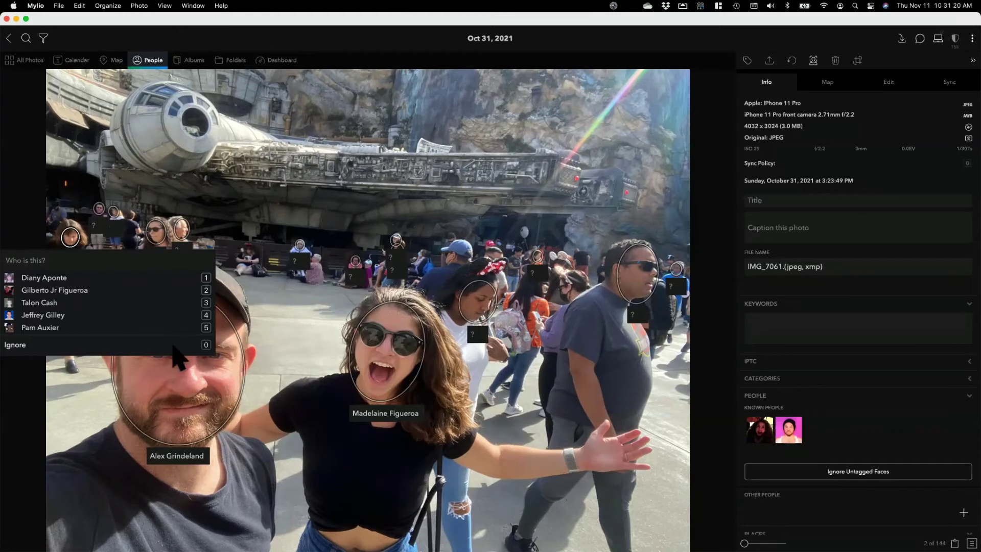
Ignore the newly detected faces of background strangers in the photo one after another.
click(174, 347)
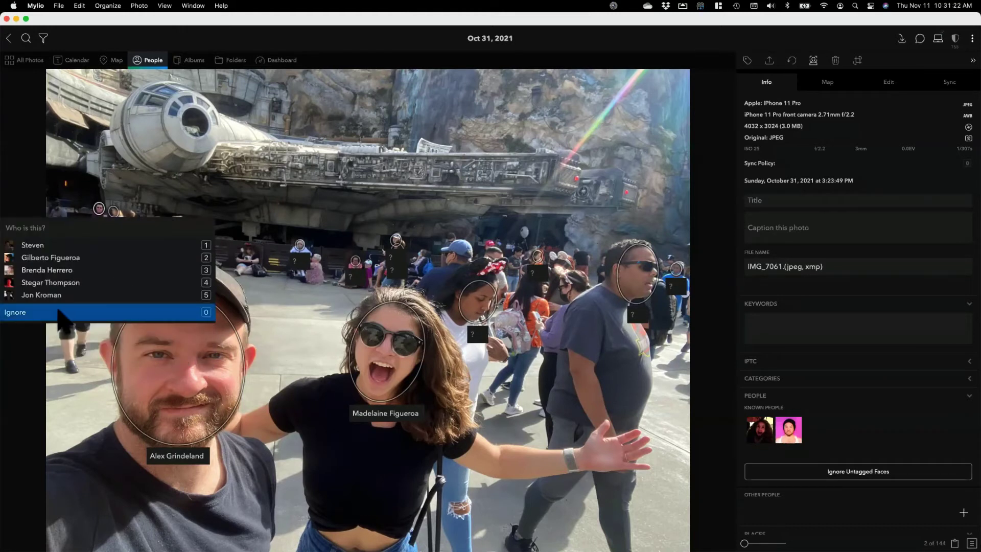
click(49, 312)
click(84, 313)
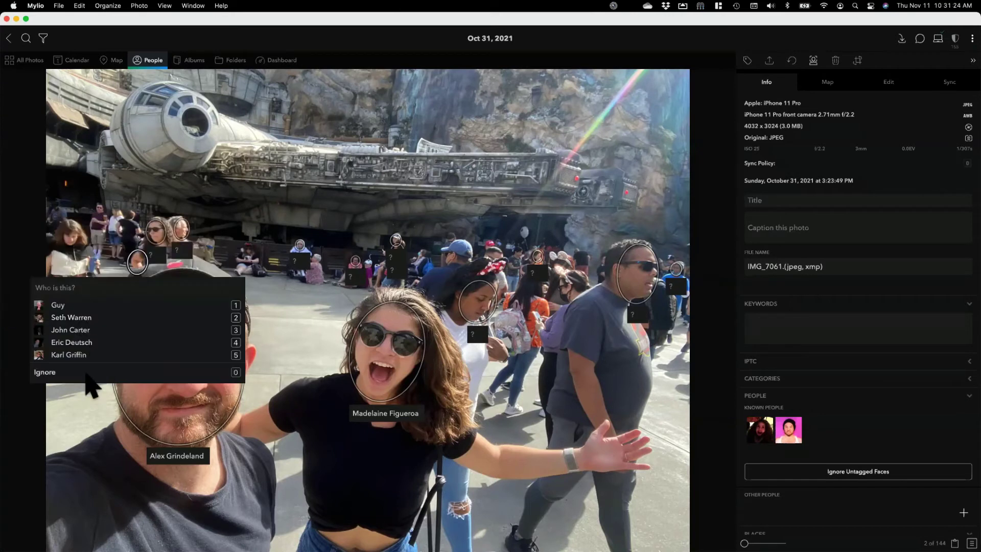
click(88, 376)
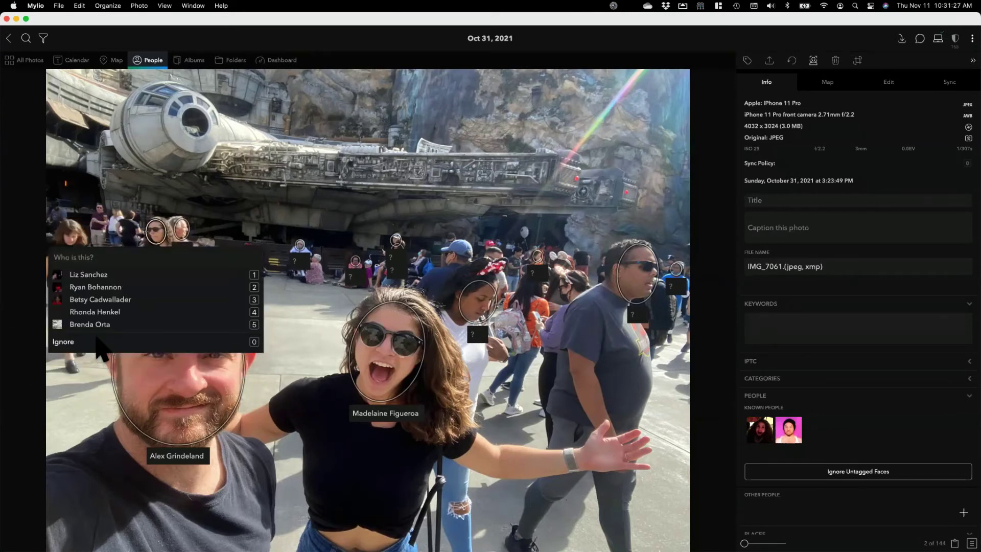
click(147, 348)
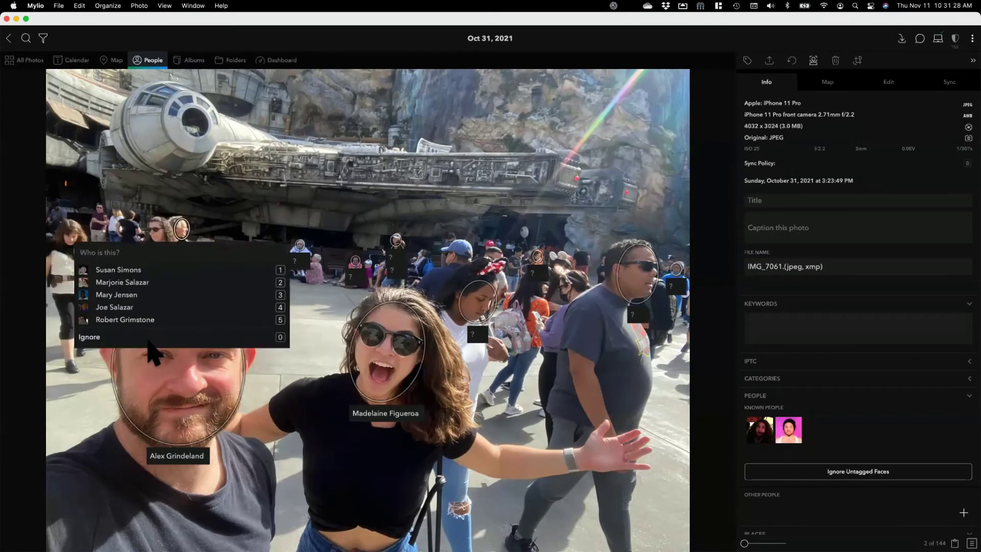
click(149, 349)
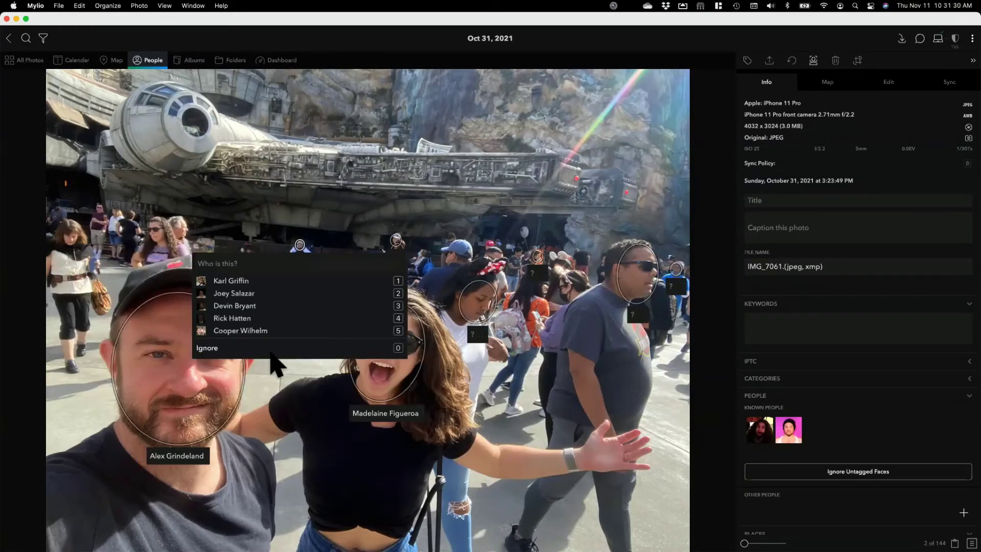
click(284, 350)
click(299, 364)
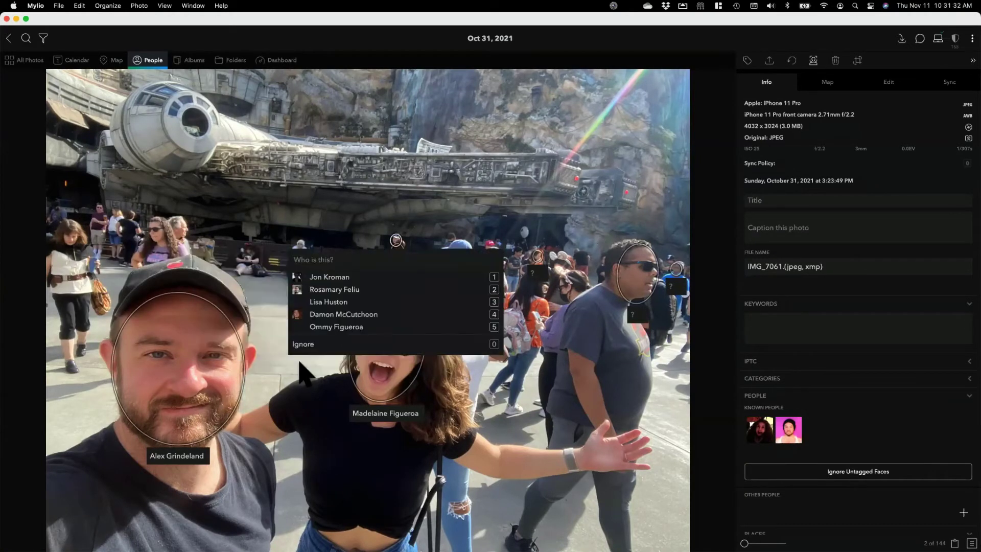
click(331, 344)
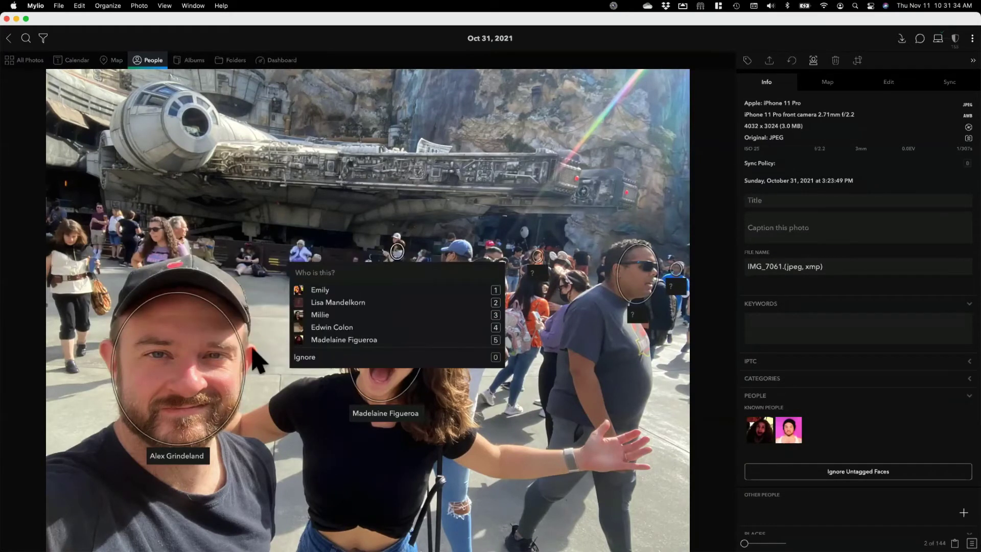
click(323, 357)
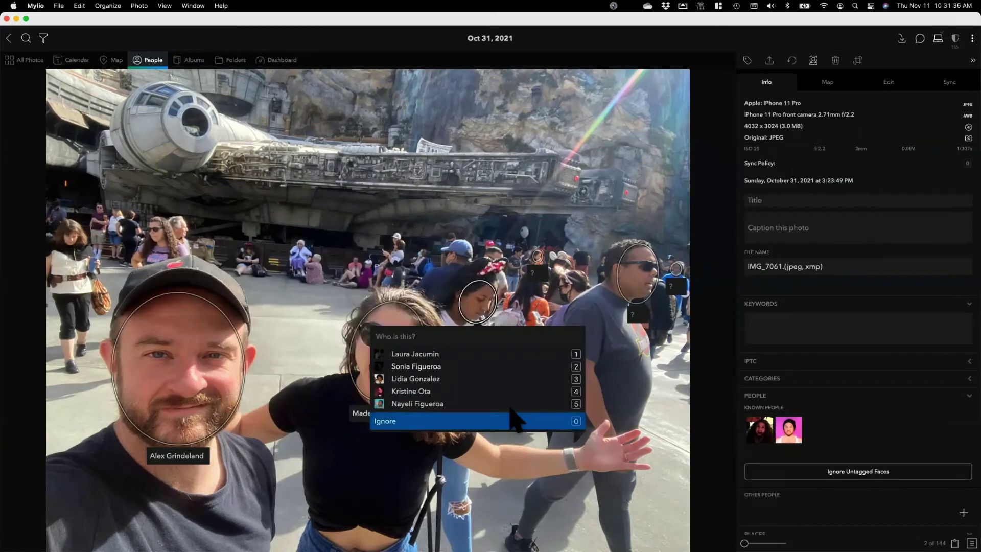
click(514, 419)
click(509, 361)
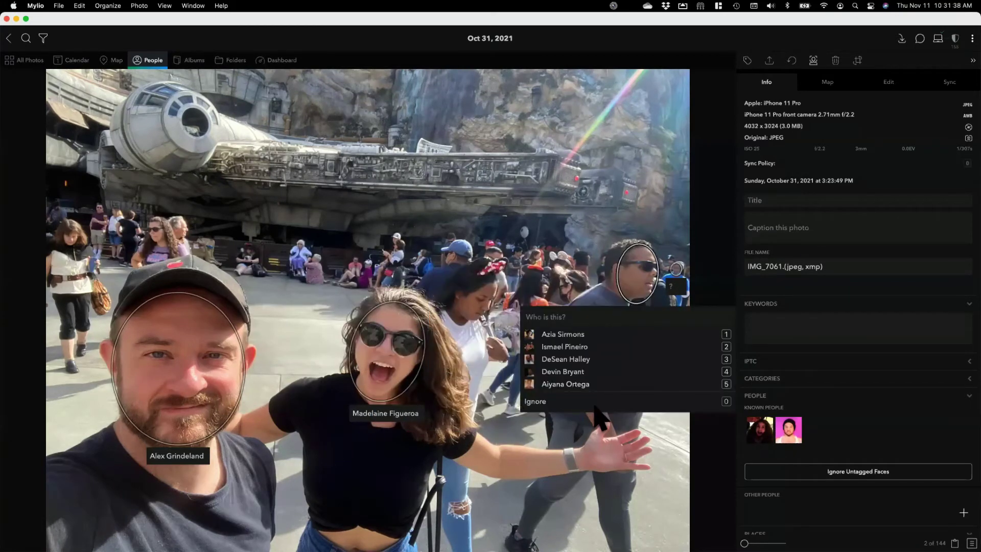
click(591, 404)
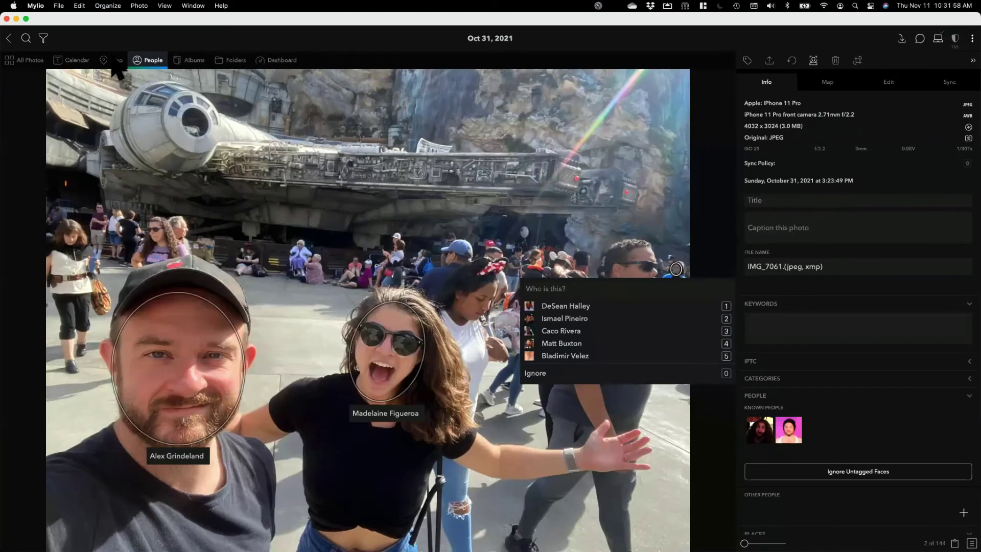
Switch to the map view of all media and collapse the info panel.
click(113, 63)
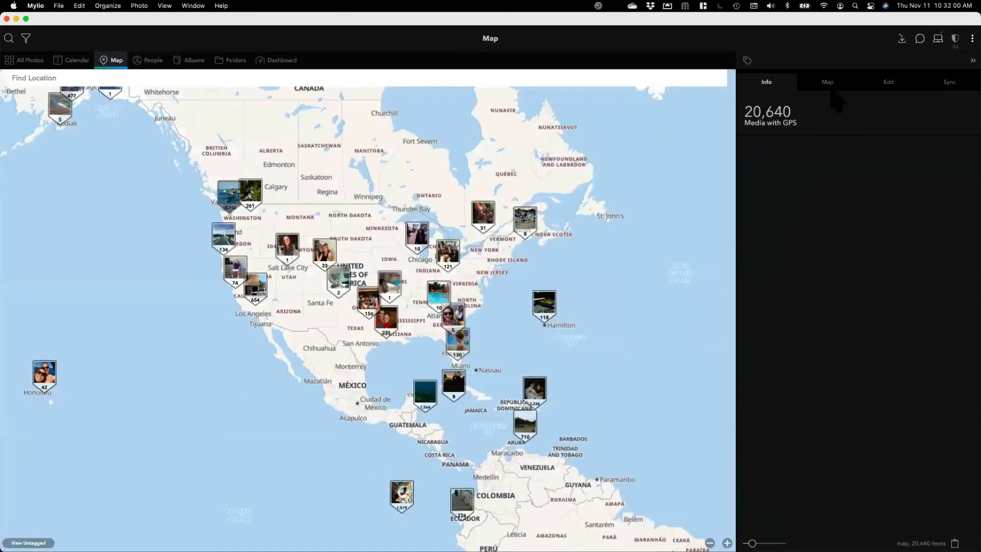
click(973, 60)
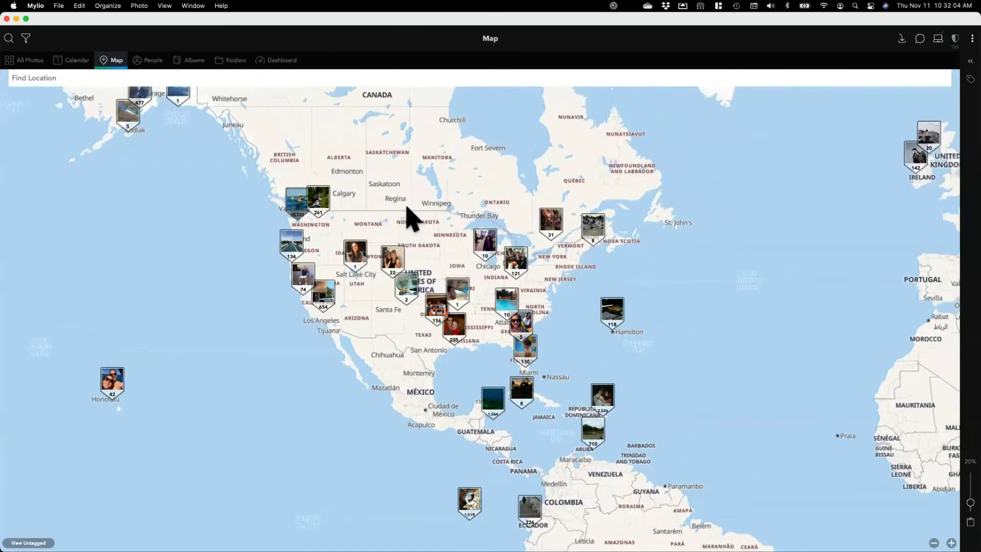
Look at the photos pinned in Hawaii and return to the map of the Americas.
scroll(411, 217, right, 5)
scroll(411, 217, down, 3)
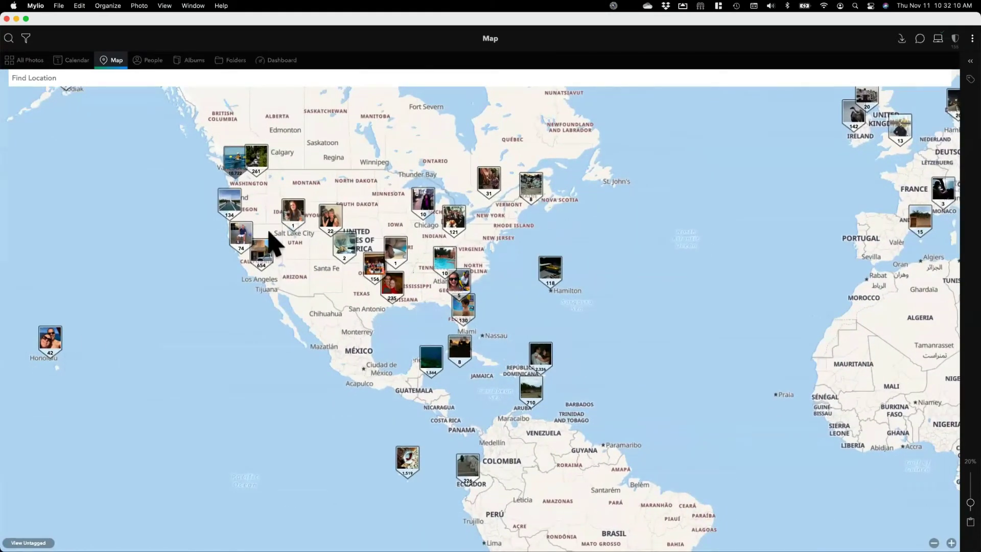
click(53, 344)
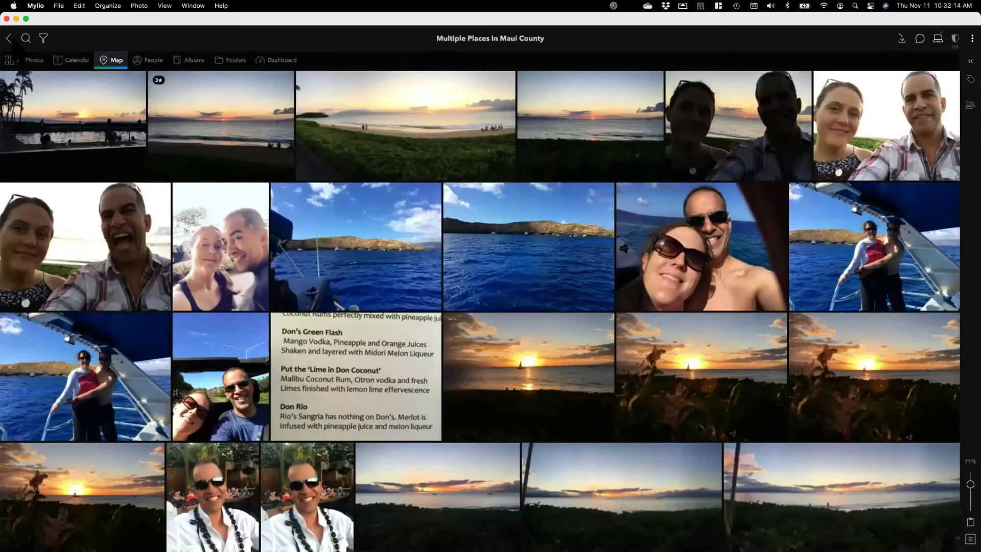
click(8, 38)
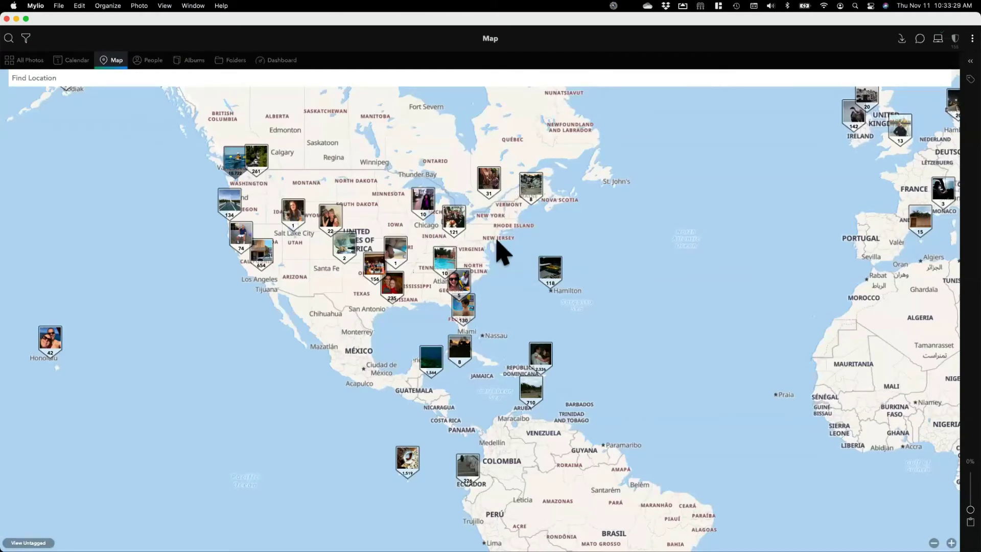
drag(433, 321, 311, 301)
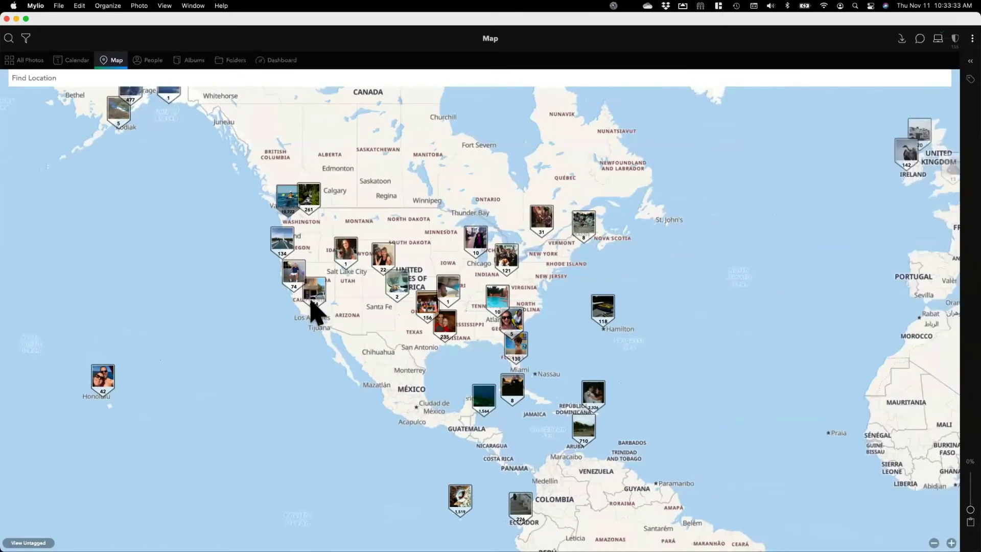
Examine the photo pins around Seattle and Puget Sound in Washington State at close range on the map.
scroll(322, 304, up, 5)
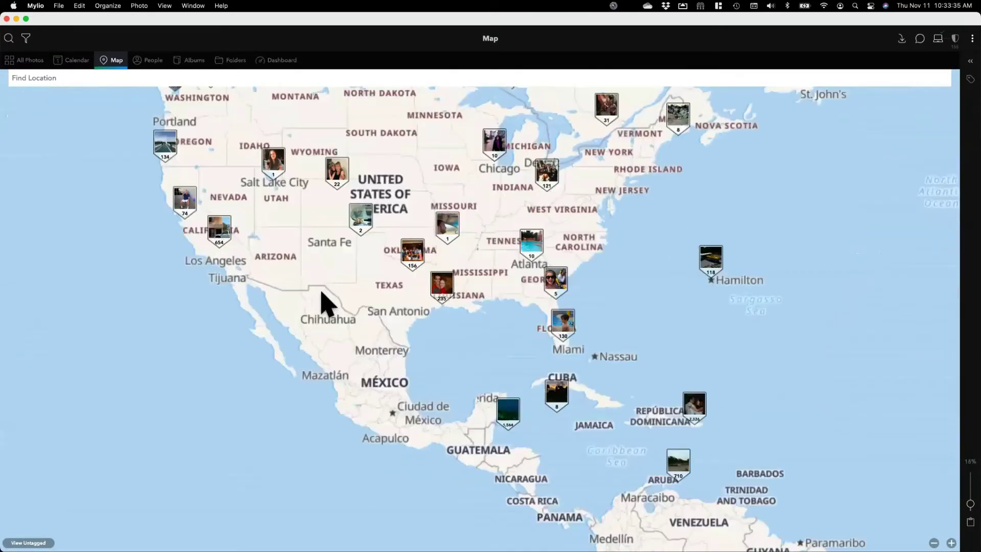
drag(265, 271, 393, 368)
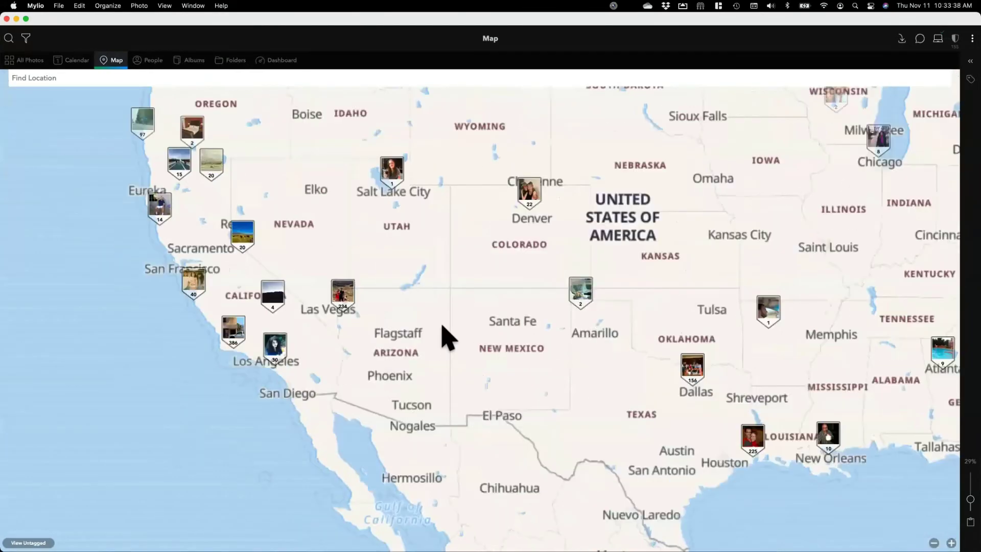
drag(431, 271, 438, 354)
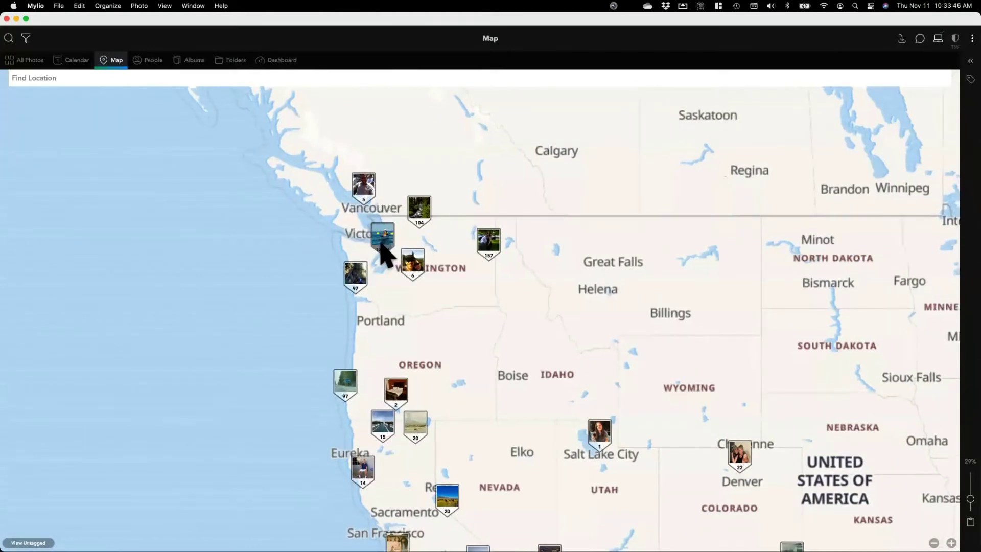
scroll(381, 245, up, 4)
scroll(384, 252, up, 2)
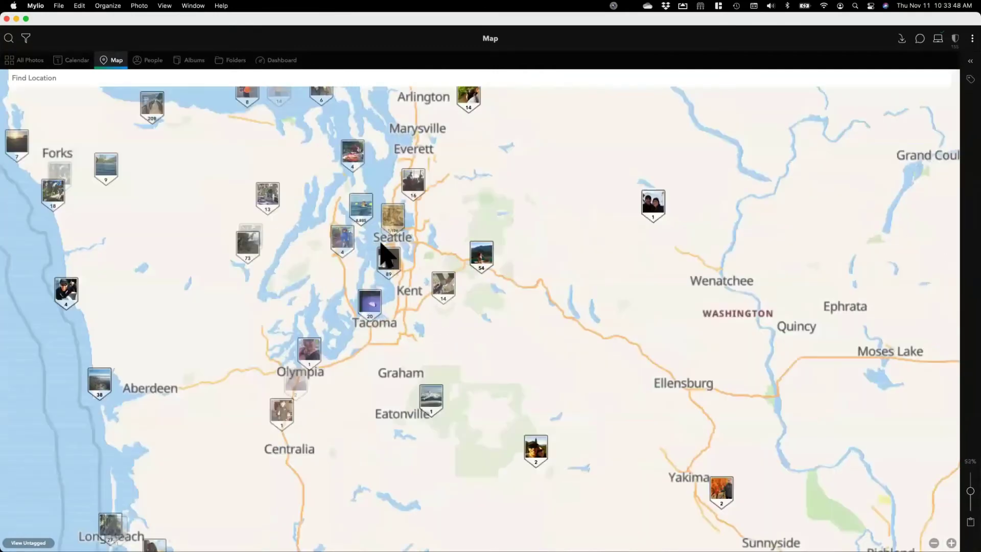
scroll(385, 253, up, 2)
scroll(383, 253, up, 1)
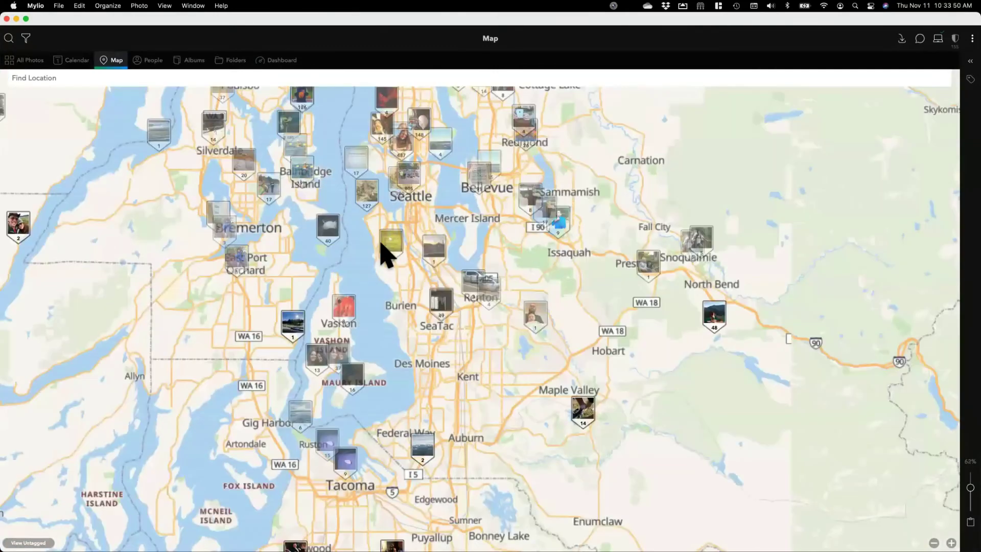
scroll(330, 268, up, 1)
scroll(390, 324, up, 5)
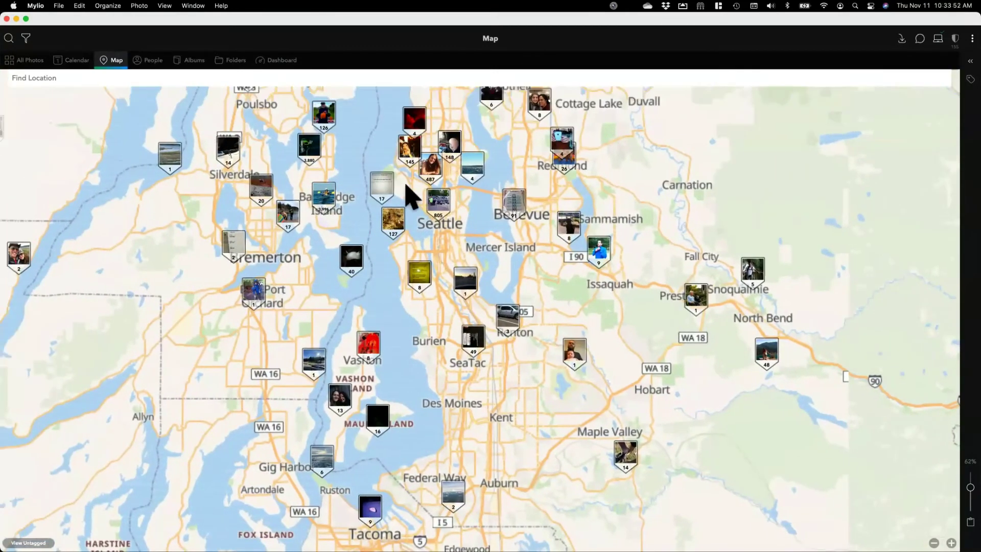
scroll(434, 394, left, 6)
scroll(422, 376, right, 2)
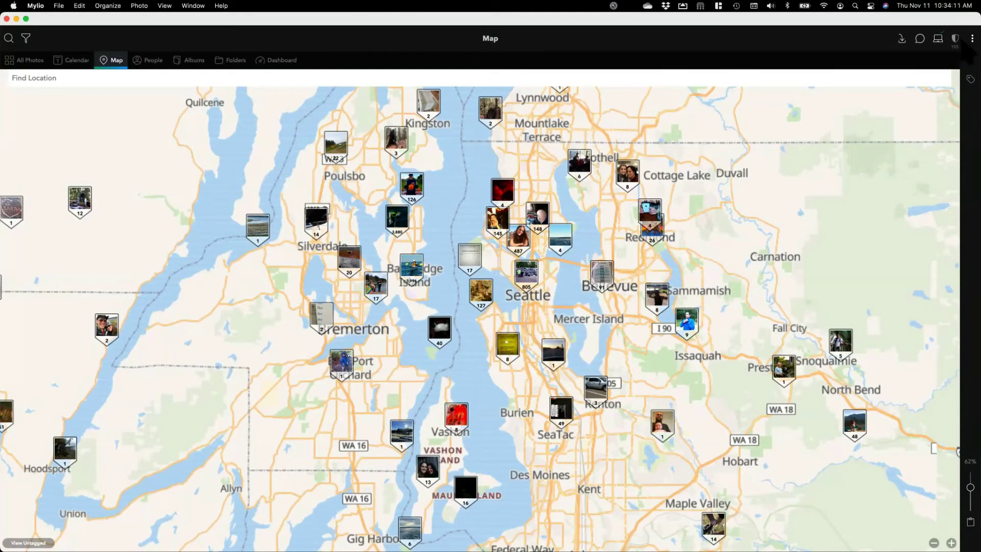
Change the map style to Satellite Hybrid.
click(972, 39)
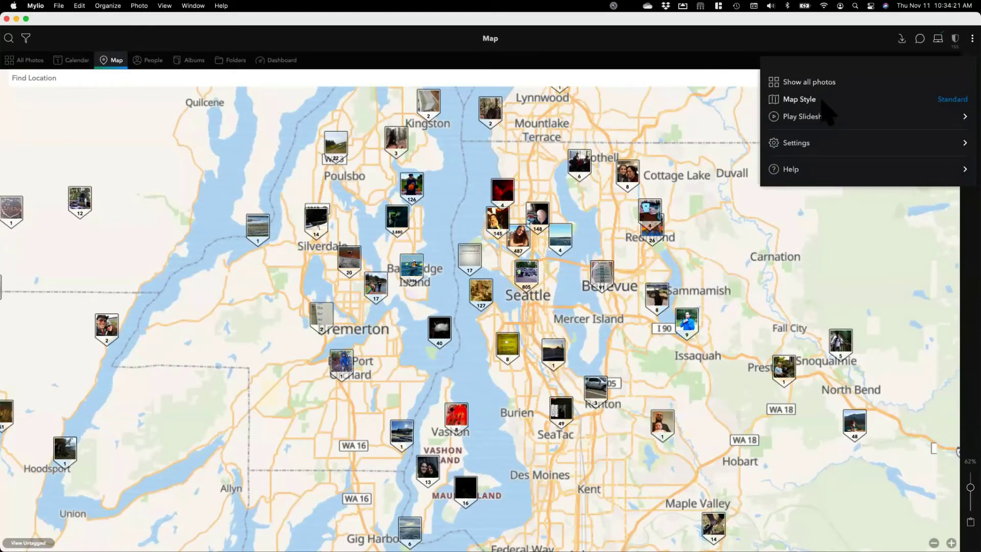
click(925, 102)
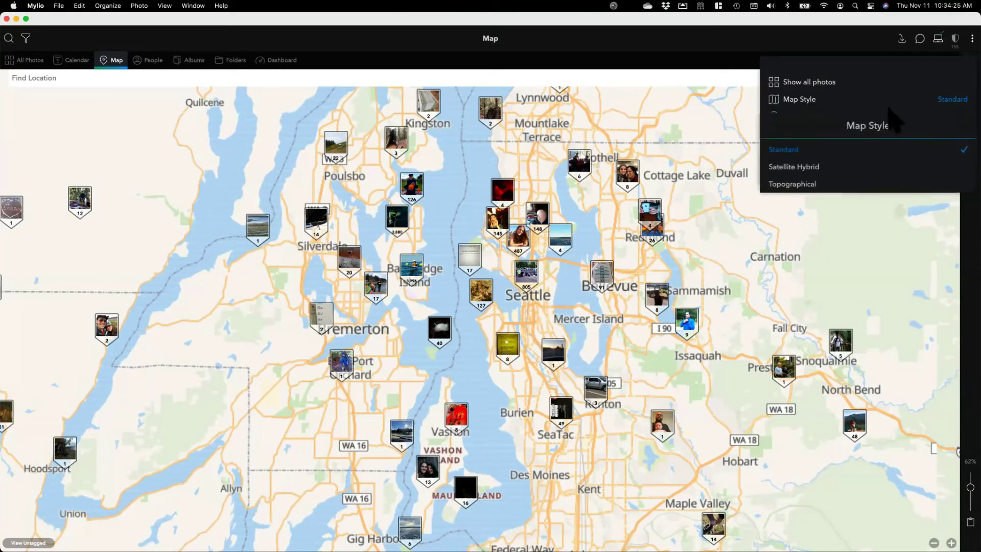
click(787, 167)
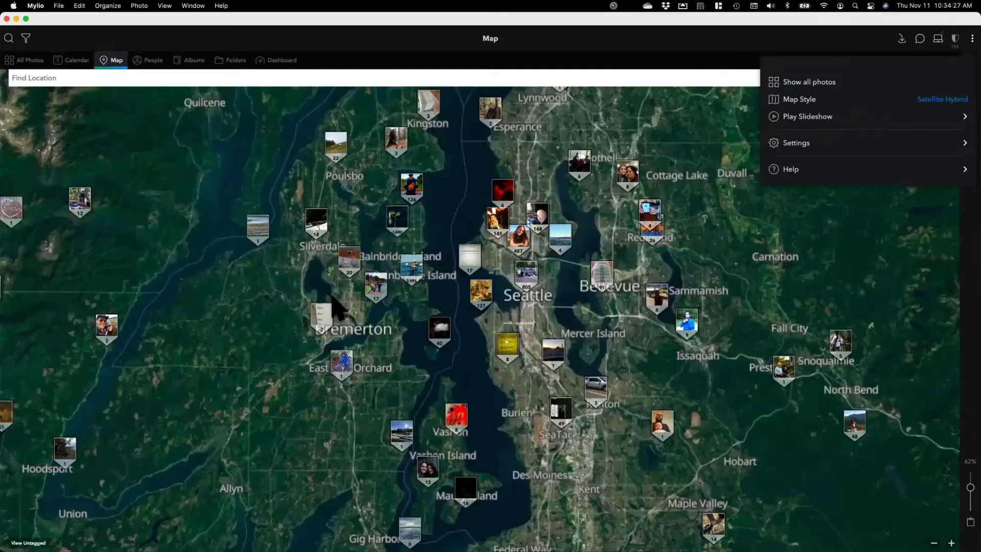
Change the map style to Topographical and close the options.
click(919, 99)
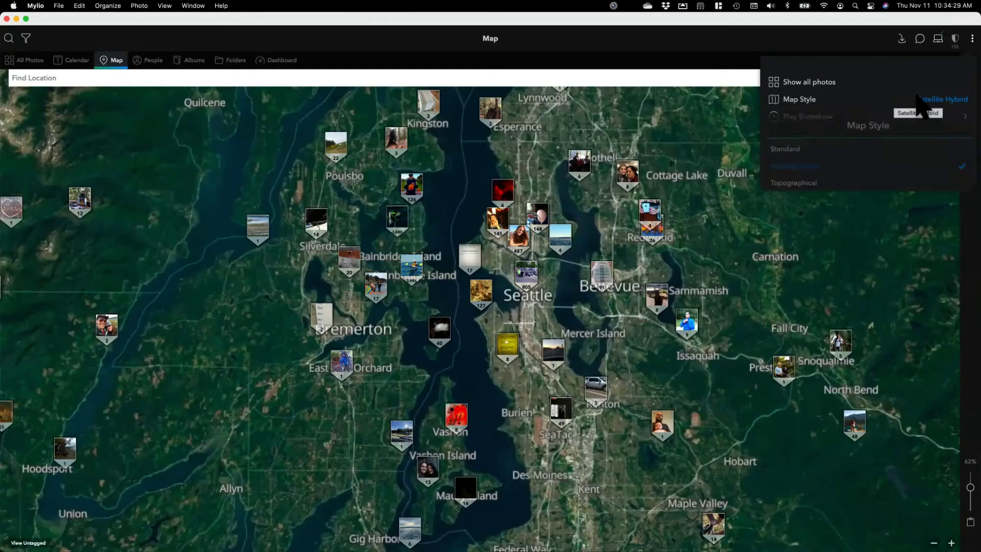
click(792, 185)
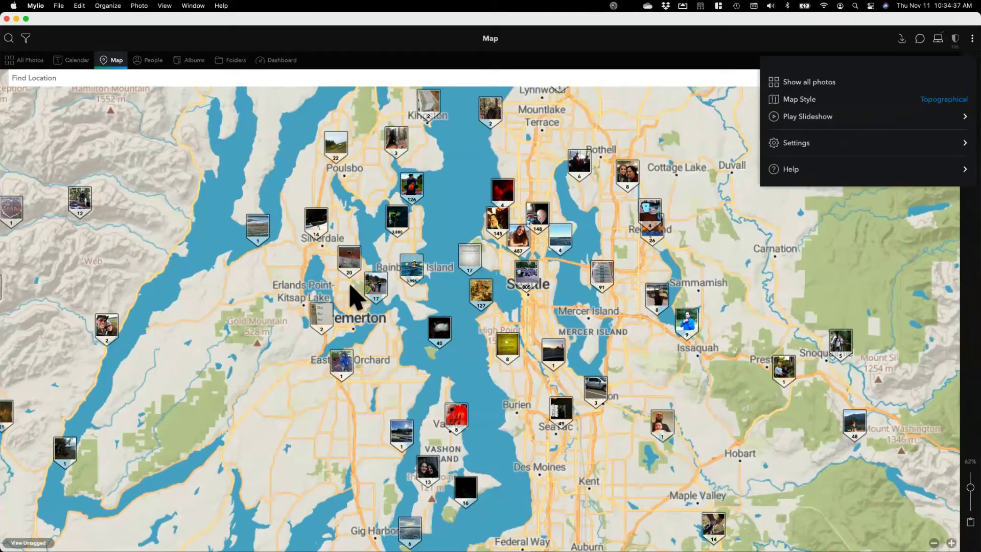
click(131, 267)
Examine the photos pinned along the Duckabush River on the topographic map and return to the overview of North America.
drag(122, 254, 191, 265)
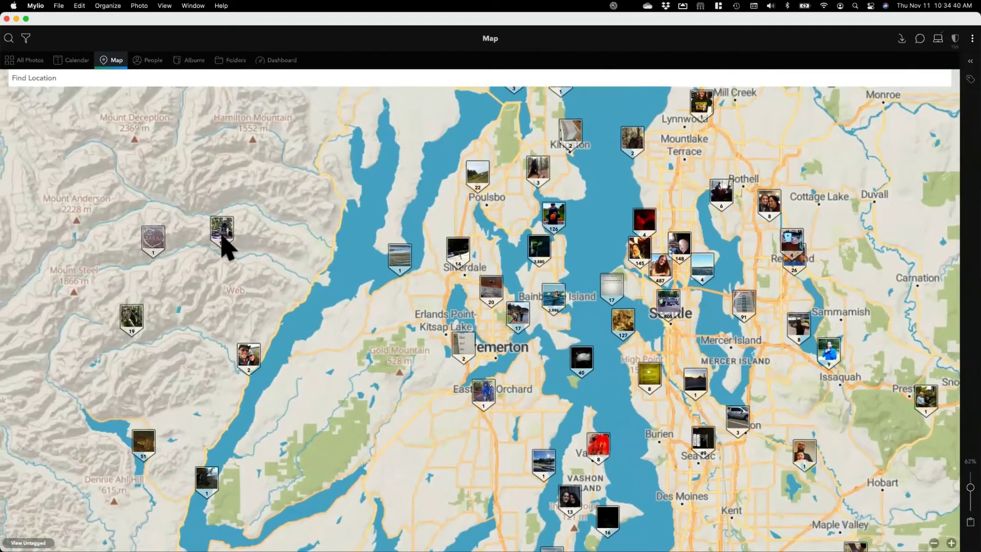
scroll(223, 238, up, 3)
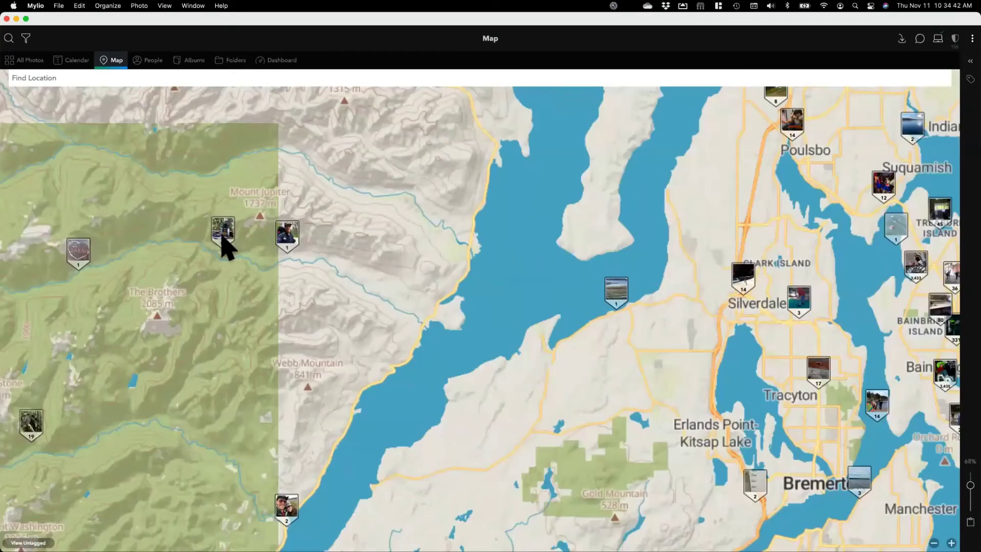
scroll(223, 238, up, 5)
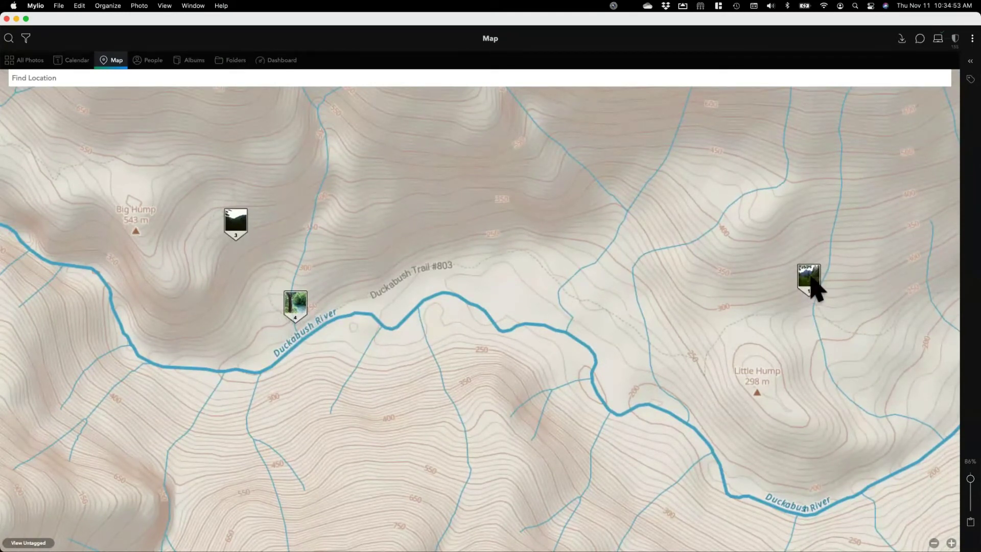
click(972, 39)
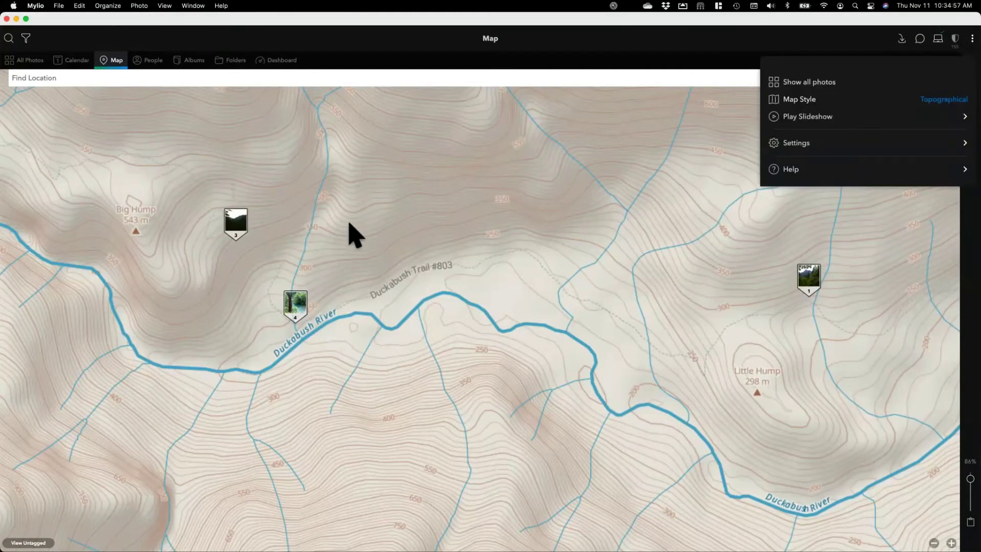
scroll(356, 234, down, 2)
scroll(355, 234, down, 5)
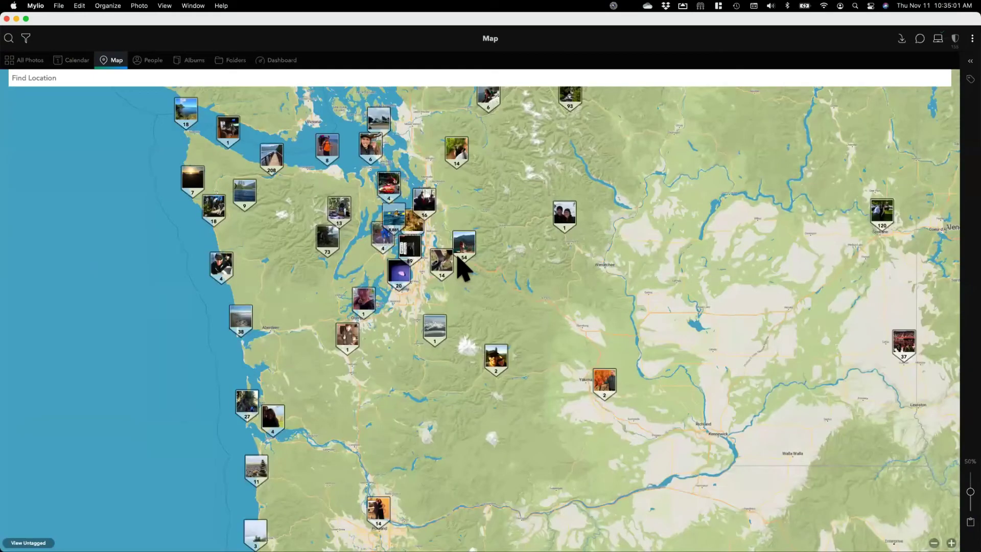
scroll(462, 268, right, 5)
scroll(455, 267, down, 3)
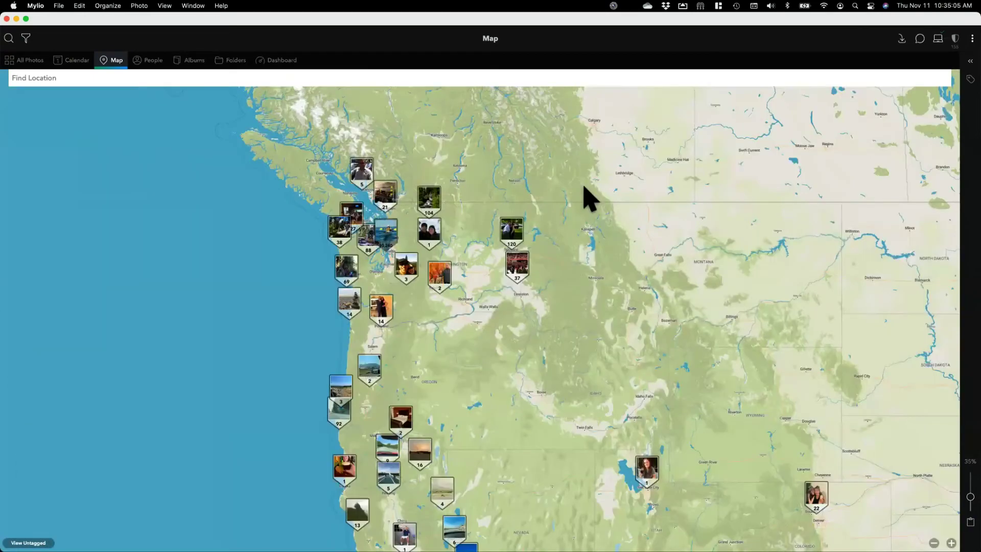
scroll(586, 196, down, 5)
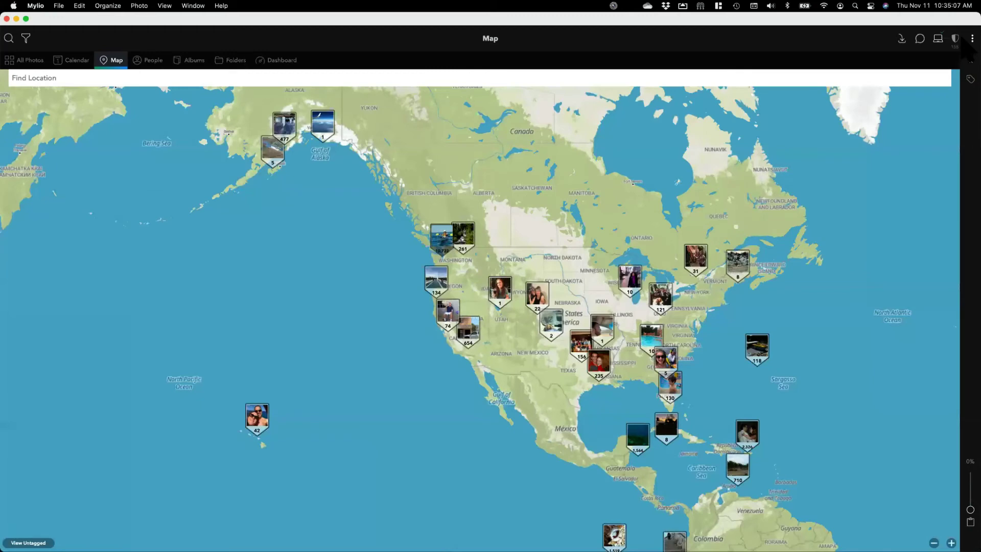
Set the map style back to Standard and close the options.
click(971, 39)
click(943, 100)
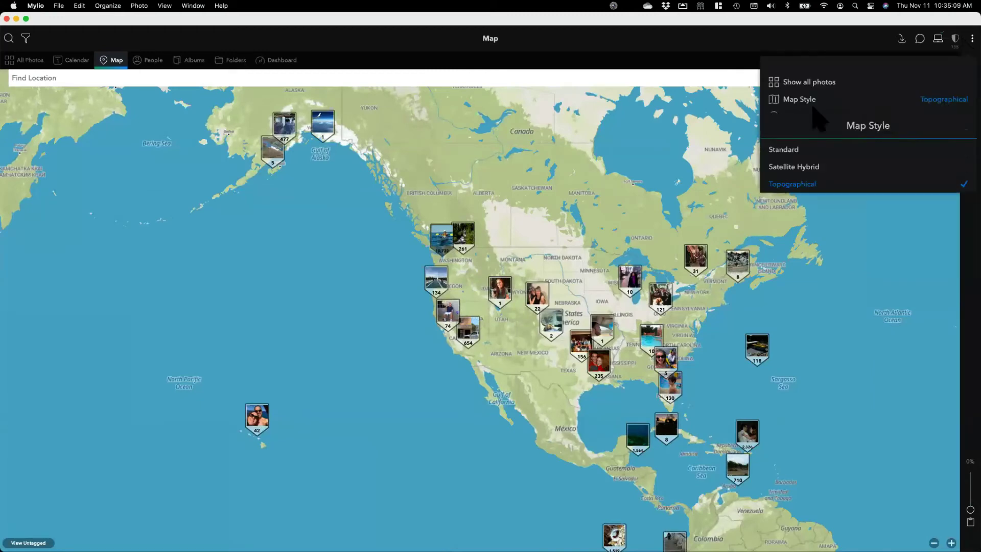
click(785, 150)
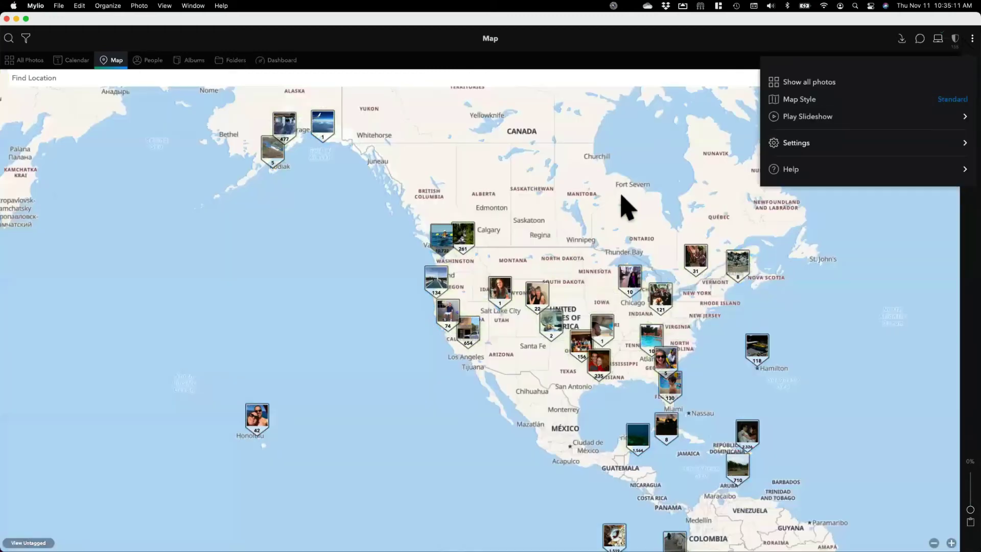
click(515, 215)
drag(449, 210, 428, 214)
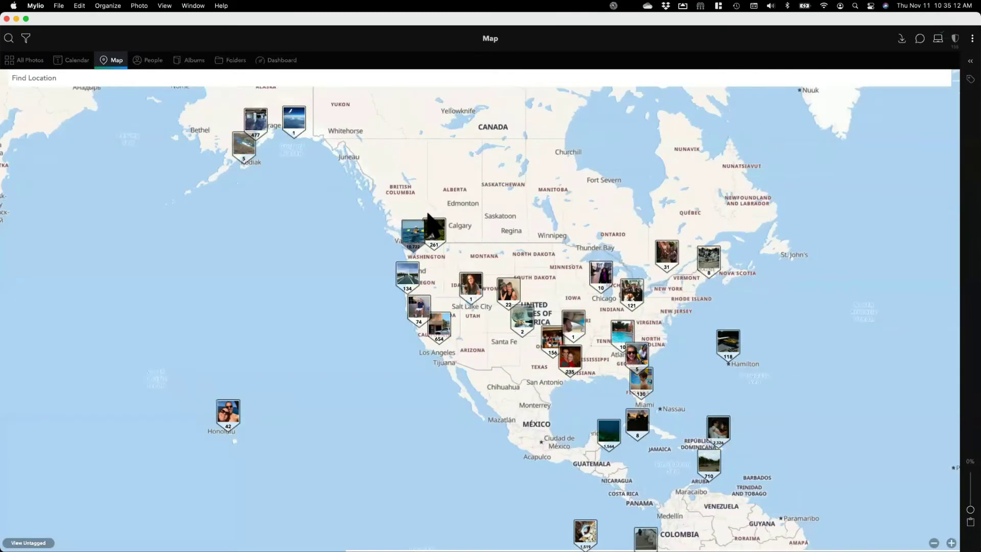
scroll(428, 213, right, 5)
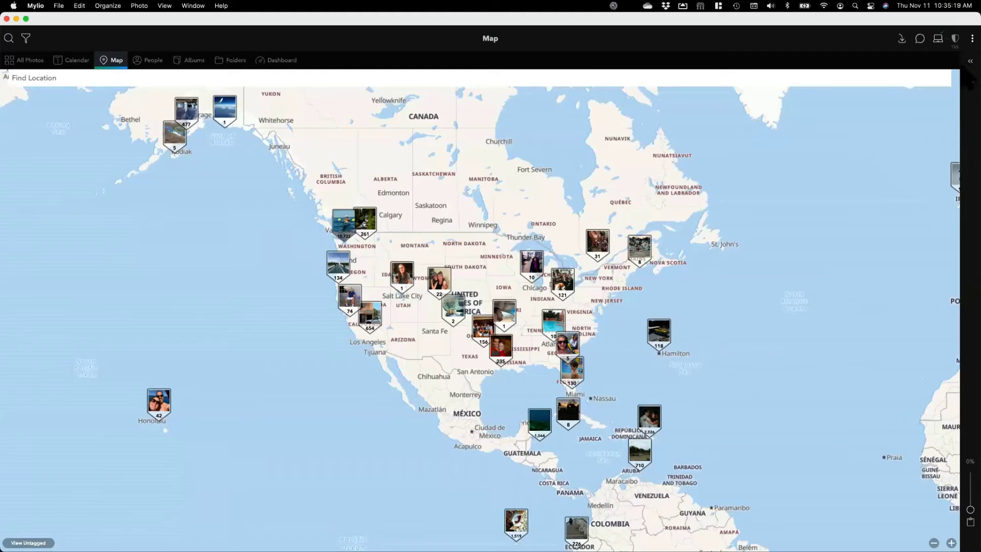
Expand the info panel, inspect the details of the Hancock County photo of the climber in a white shirt, and return to the map.
click(970, 61)
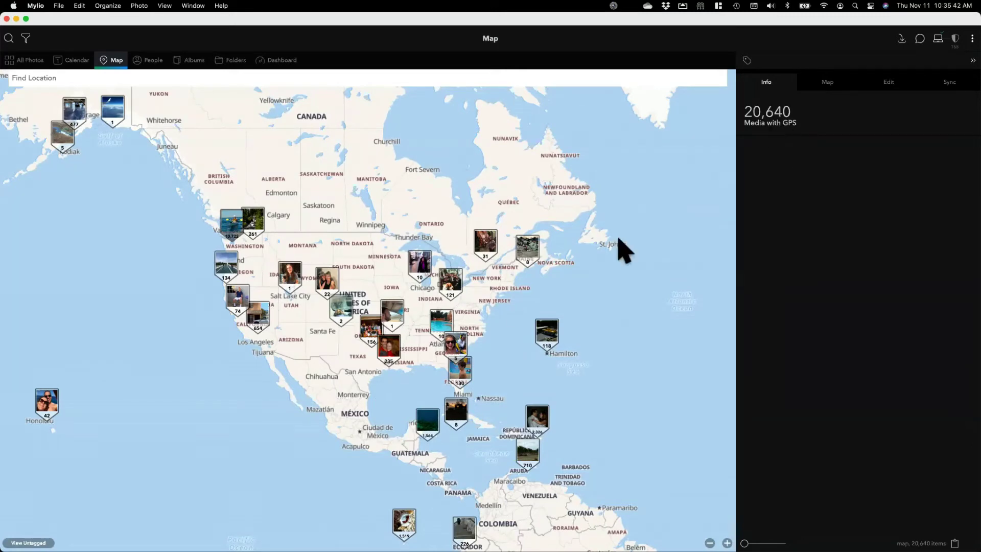
click(531, 250)
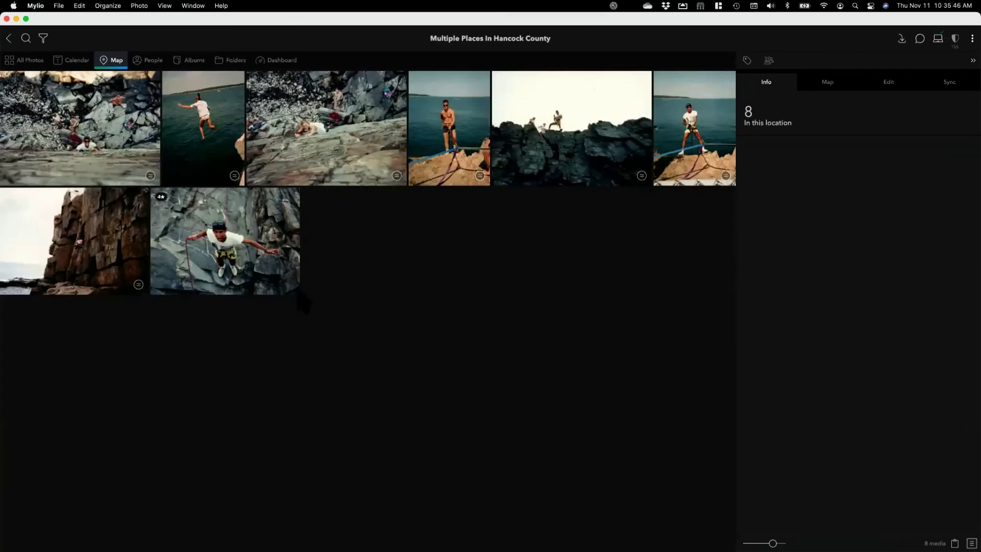
click(230, 248)
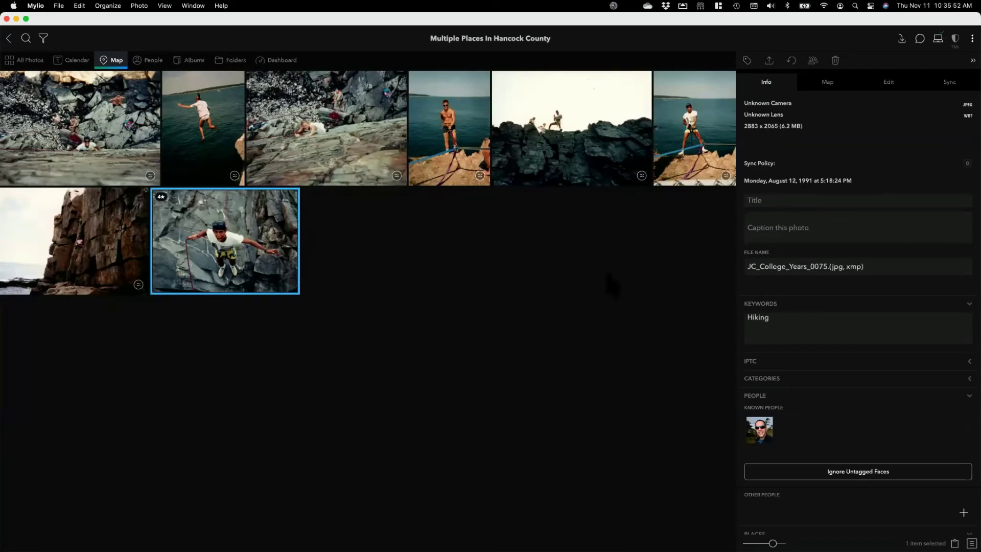
click(9, 38)
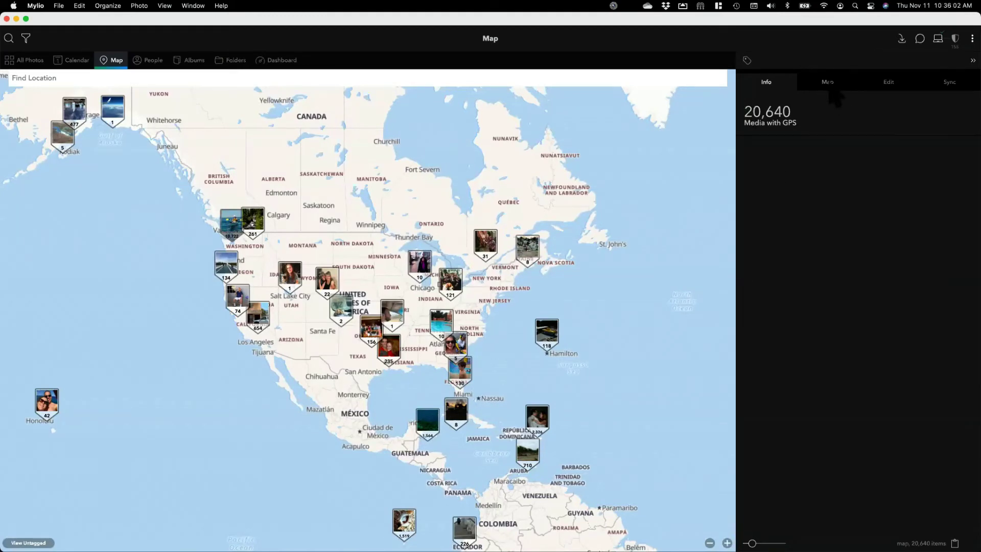
View the list of countries with photos, and reopen the Hancock County photos with their locations on the side map.
click(828, 88)
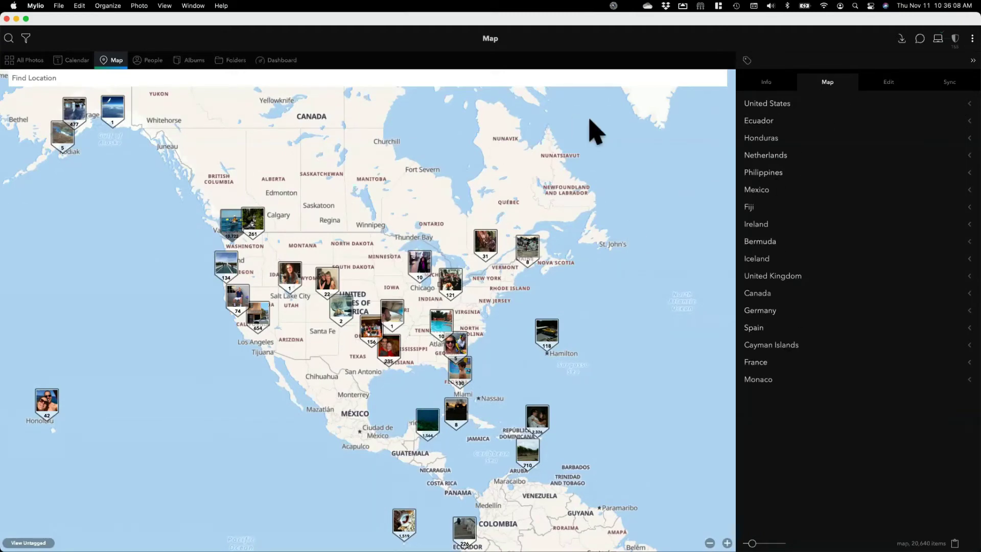
click(773, 88)
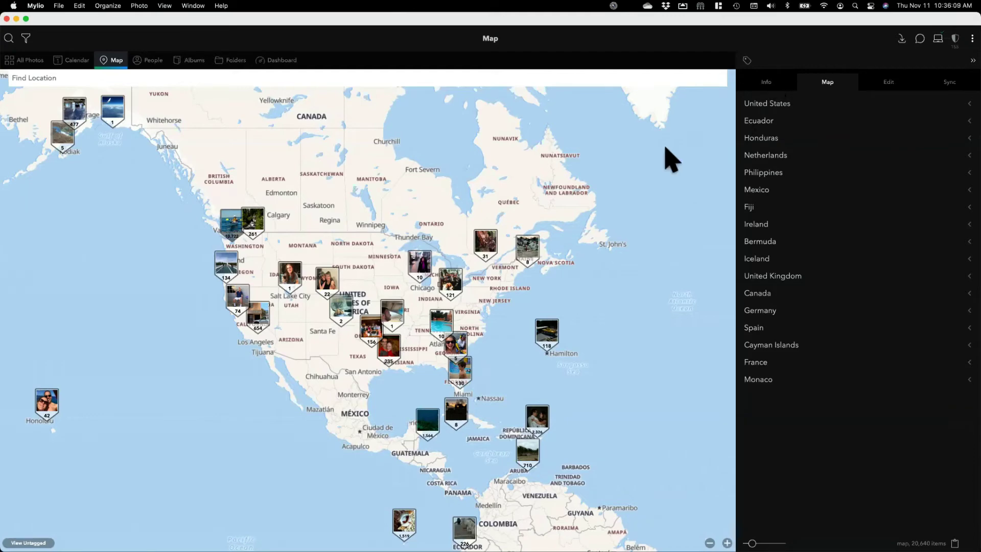
click(528, 247)
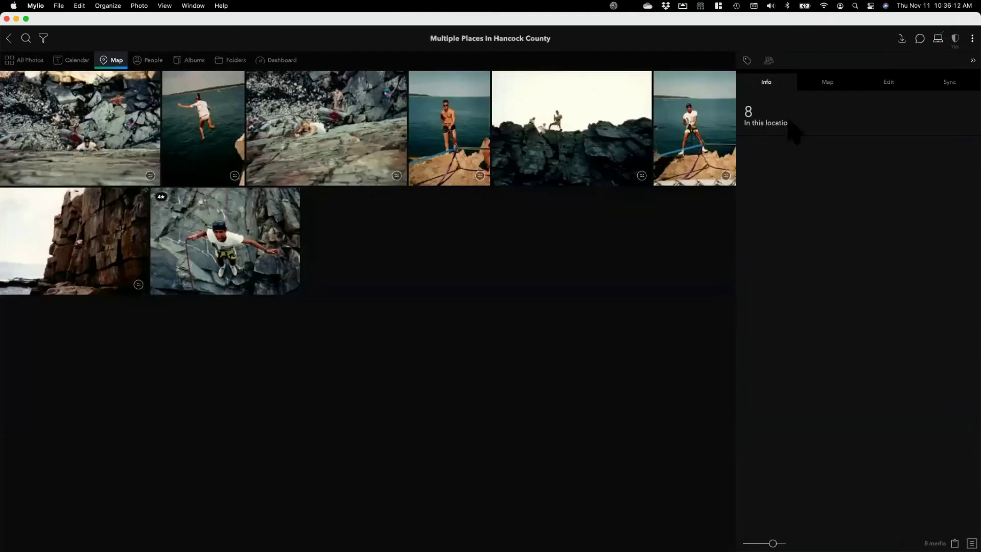
click(833, 88)
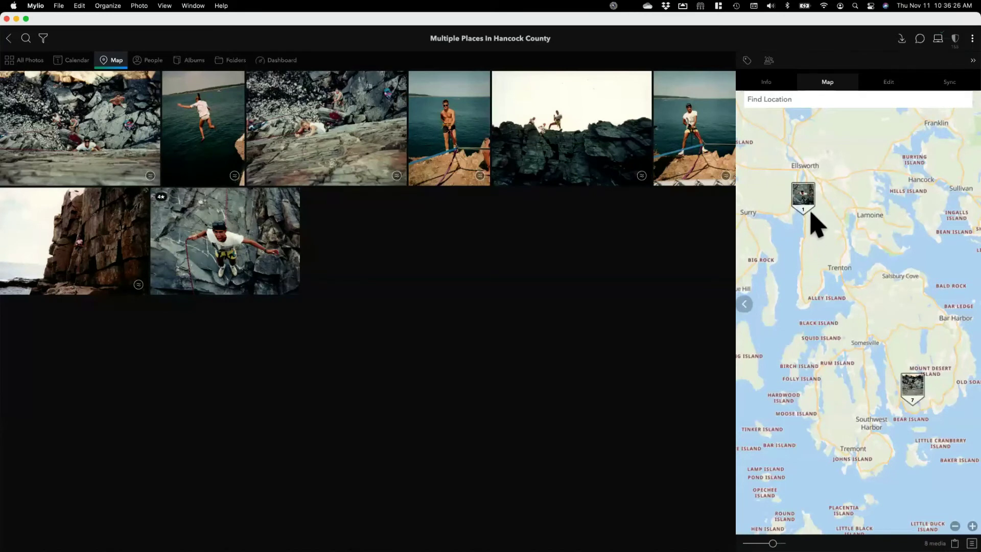
Relocate the photo of the climber in a white shirt to Mount Desert Island beside the other pinned photos, and deselect it.
scroll(802, 209, up, 1)
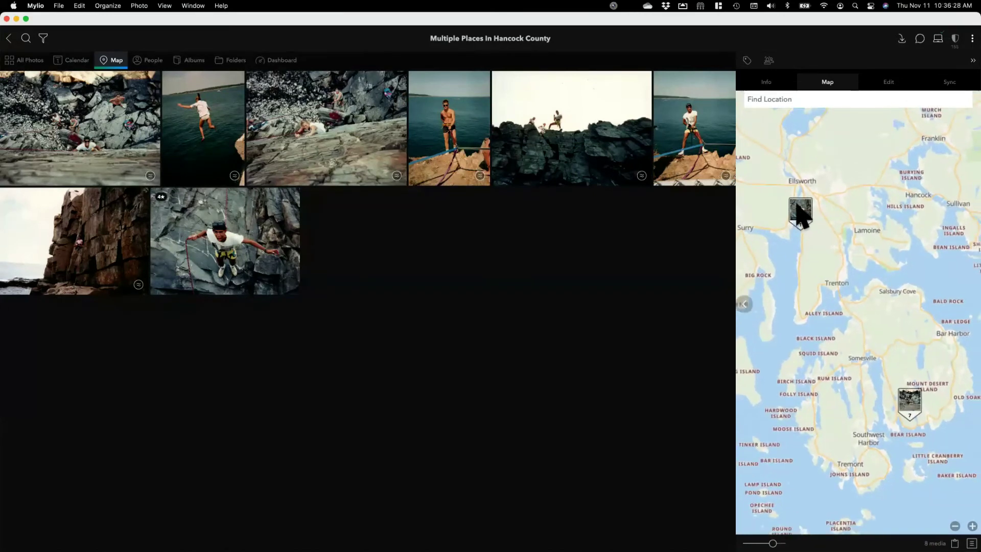
drag(225, 242, 909, 387)
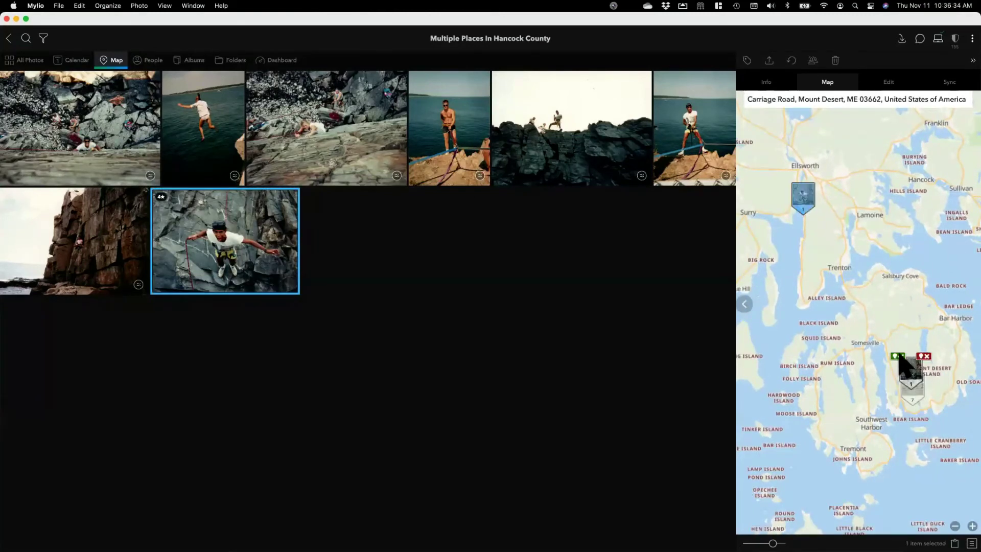
click(897, 357)
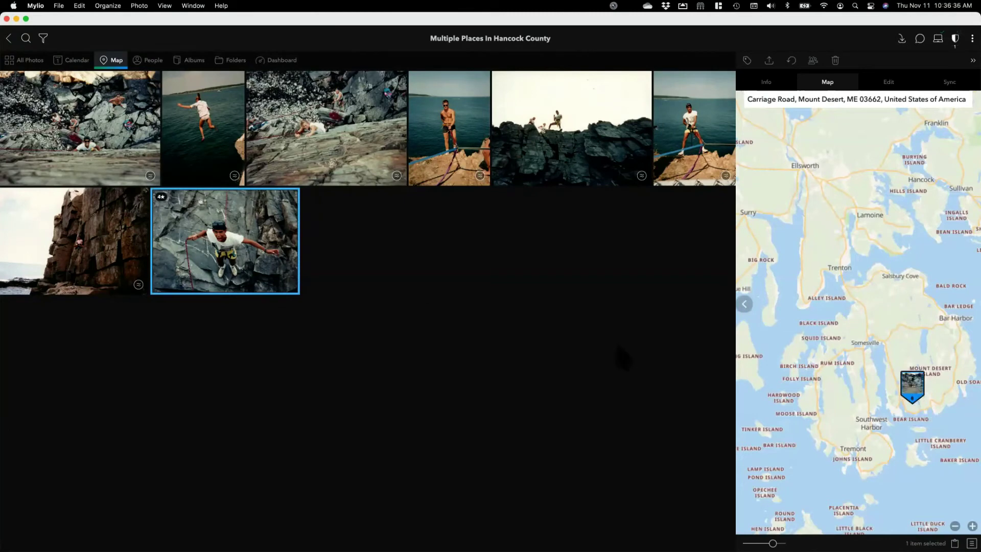
click(416, 282)
scroll(858, 283, down, 5)
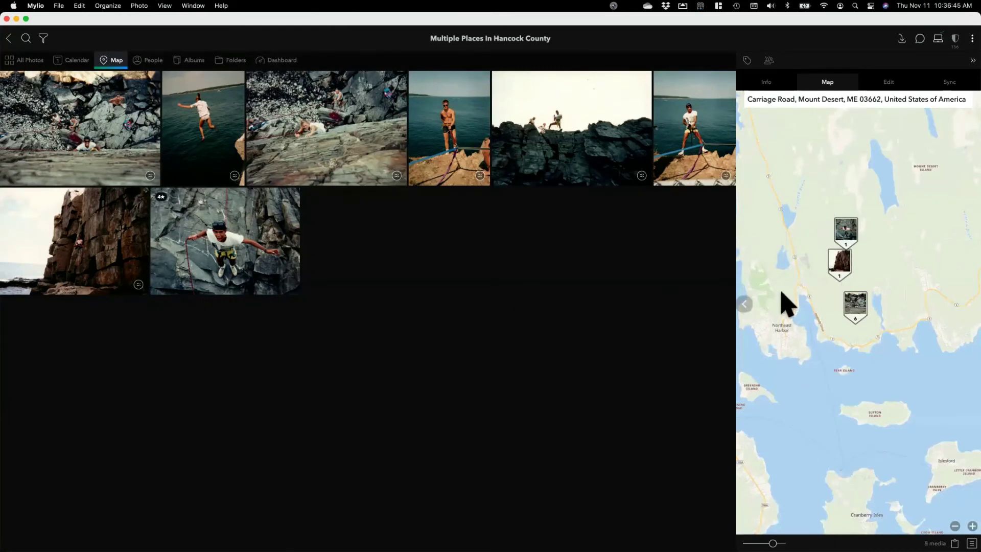
Temporarily widen the side map of the Hancock County photos, and return to the full map view.
click(744, 304)
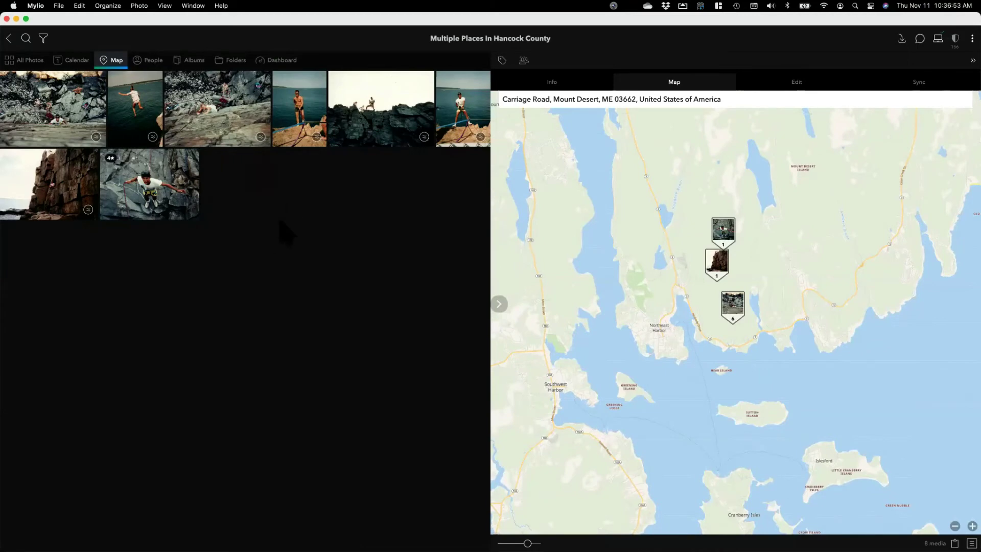
click(499, 305)
click(115, 62)
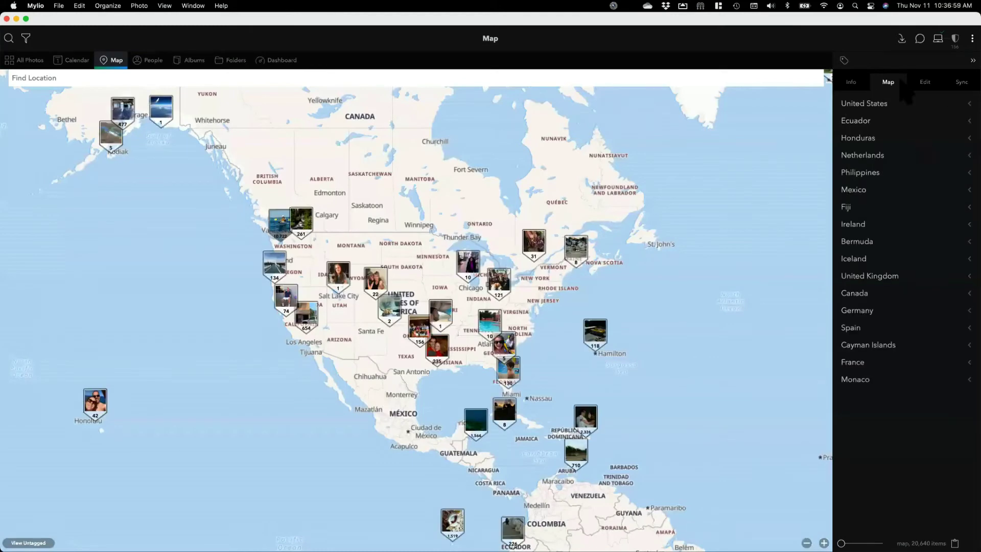
Open the 261 photos pinned in eastern Washington and inspect the info of the lake photo with the man, down to its GPS coordinates.
click(304, 221)
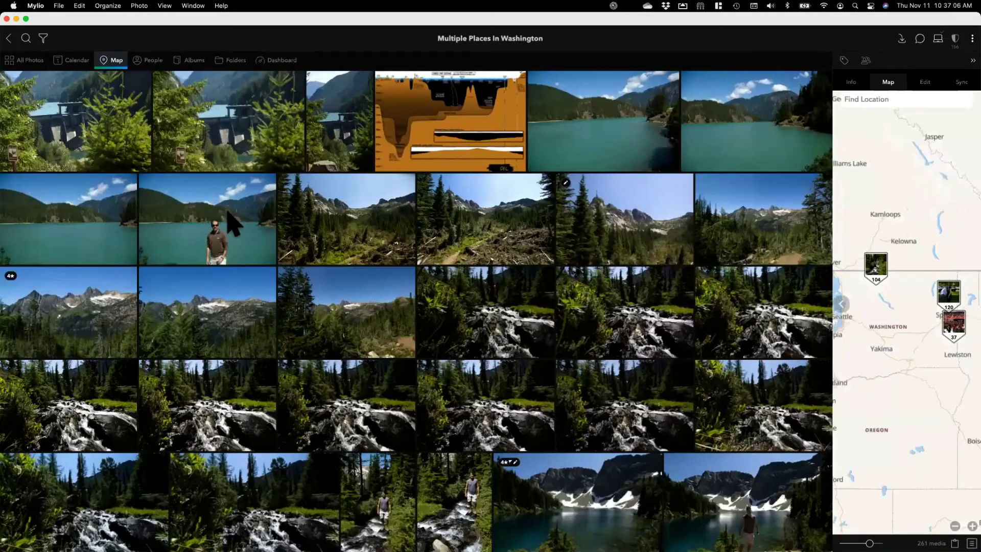
double_click(231, 222)
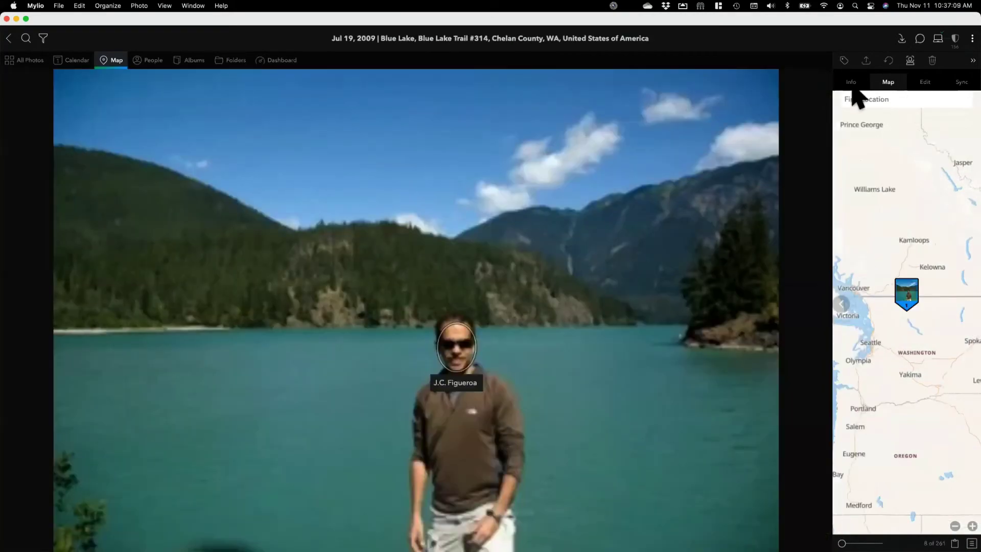
click(853, 85)
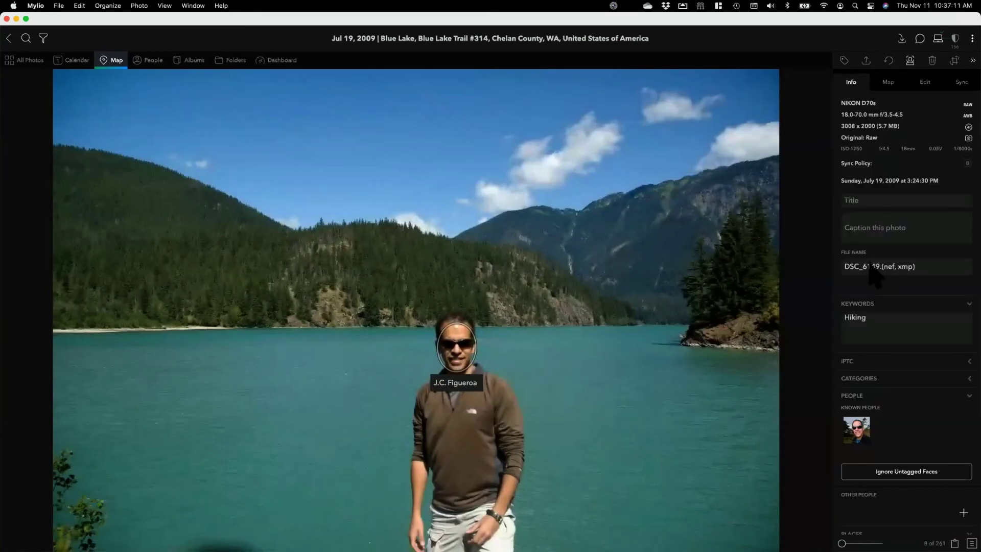
scroll(874, 276, down, 5)
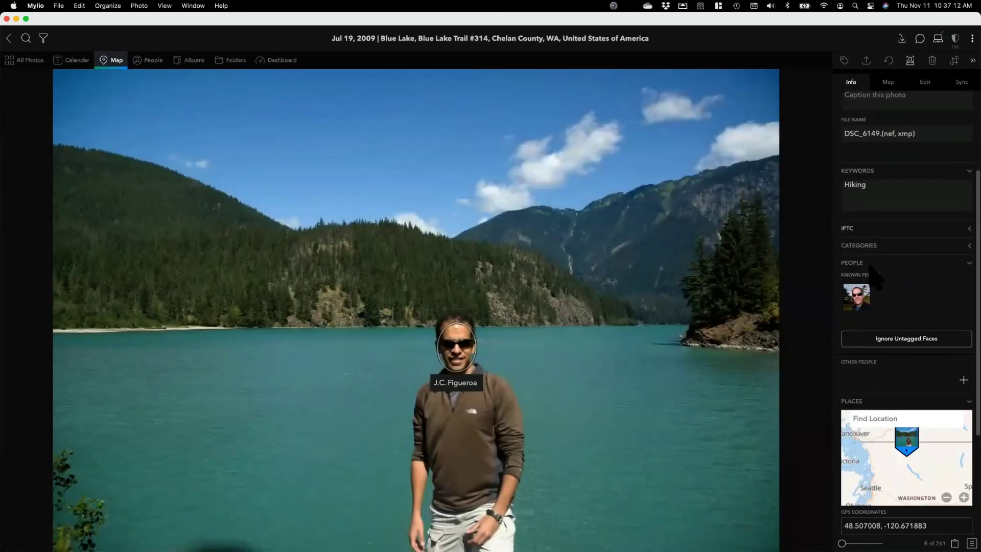
scroll(874, 276, down, 3)
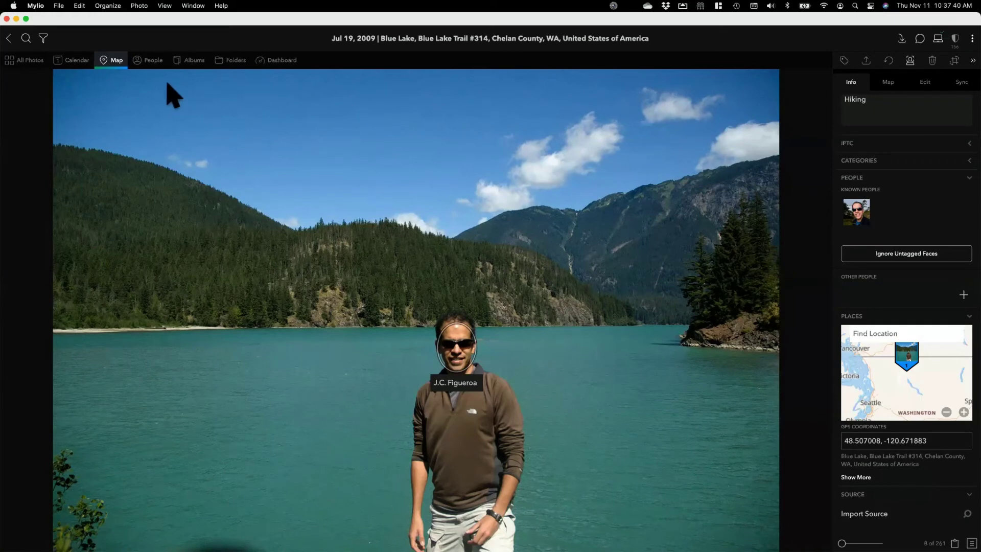
Return through the map view to All Photos, and show the photo locations on a temporarily widened side map.
click(120, 60)
drag(390, 238, 260, 160)
click(31, 62)
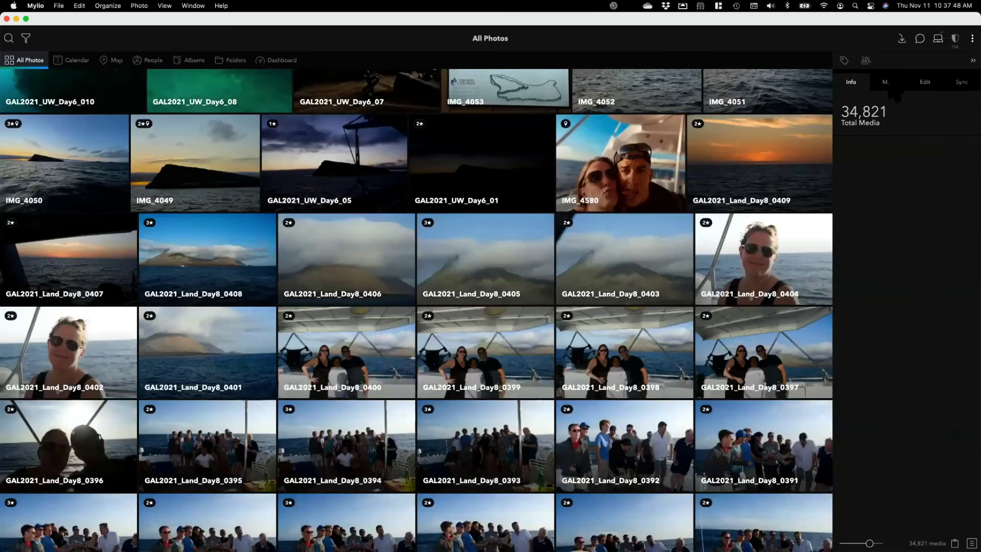
click(888, 83)
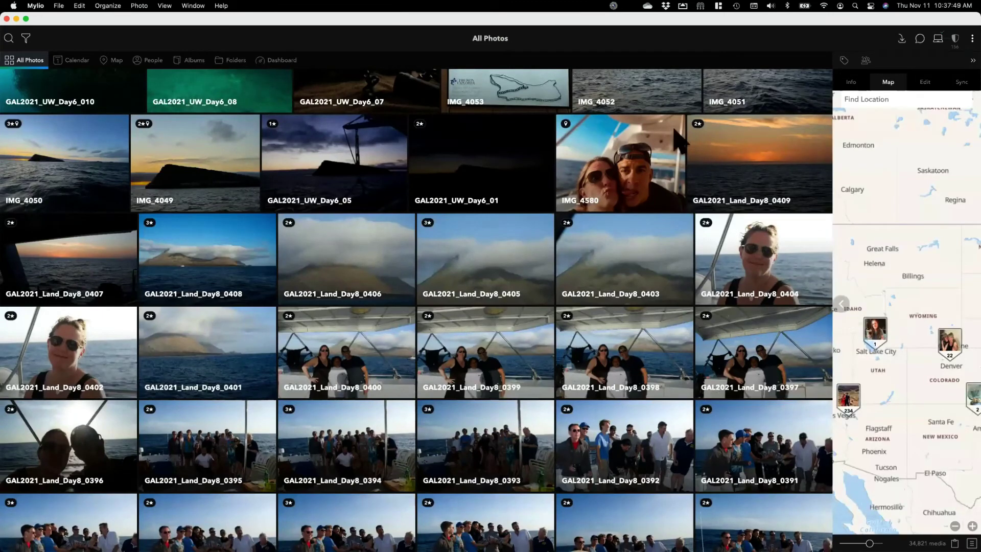
click(840, 304)
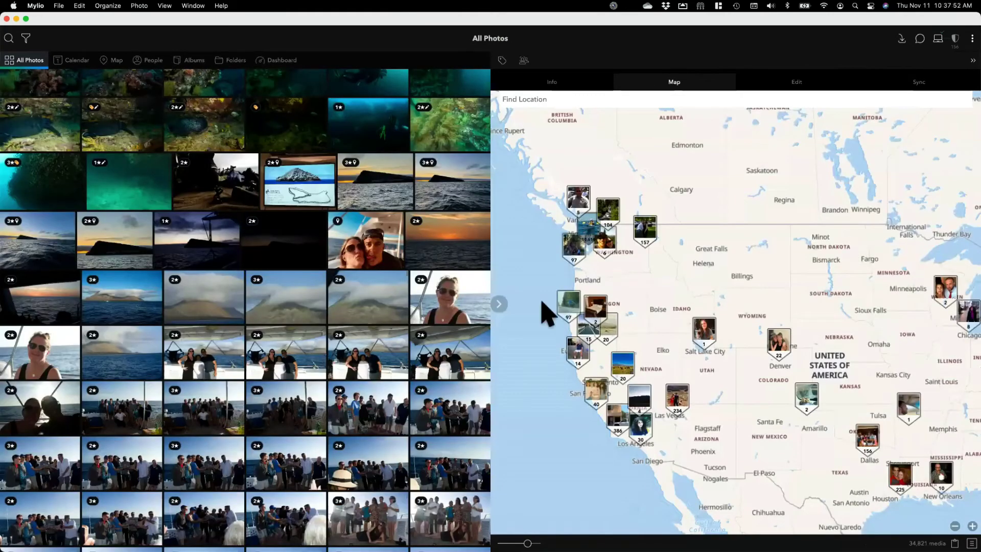
click(498, 304)
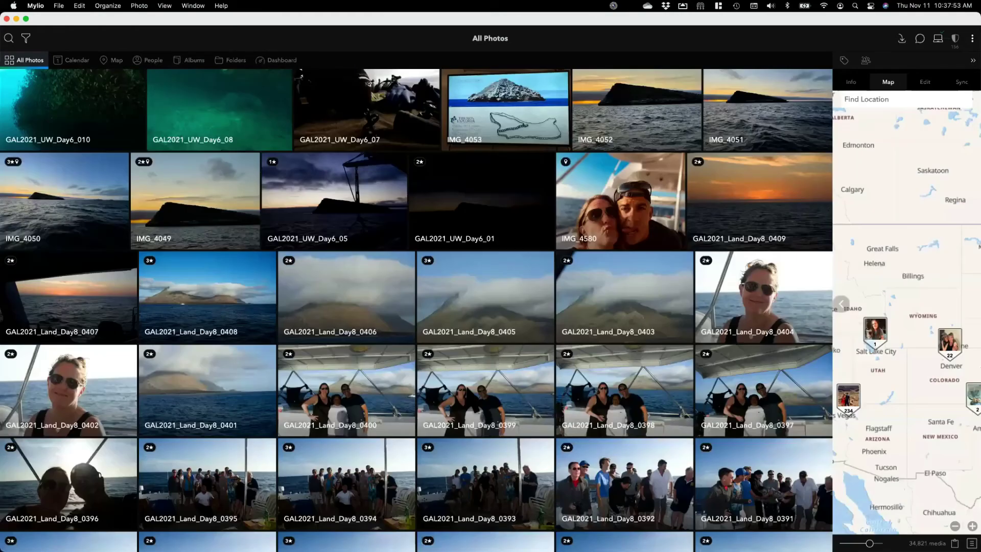
Inspect the people and location details of GAL2021_Land_Day8_0399, comparing it with the neighbouring boat photos 0400 and 0398.
click(469, 392)
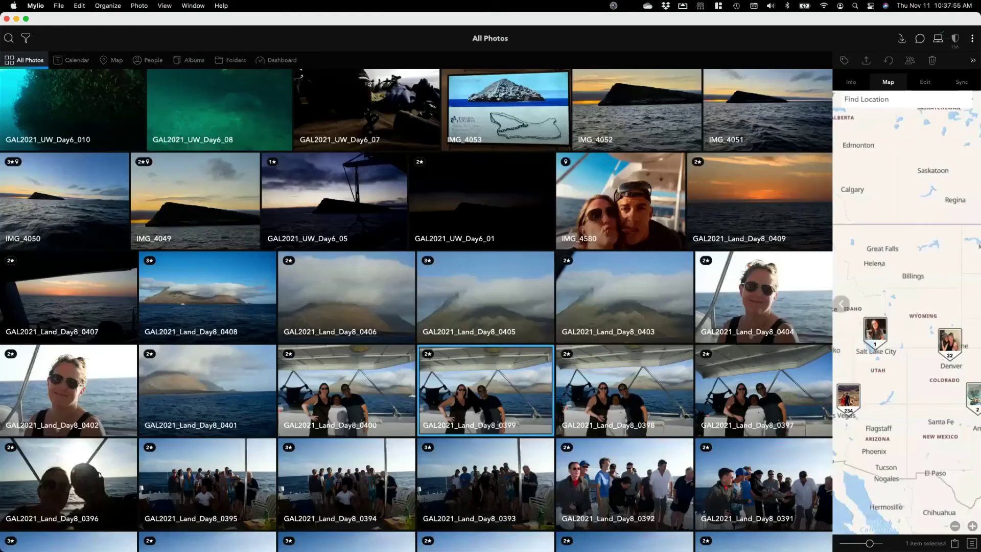
click(852, 88)
scroll(894, 383, down, 3)
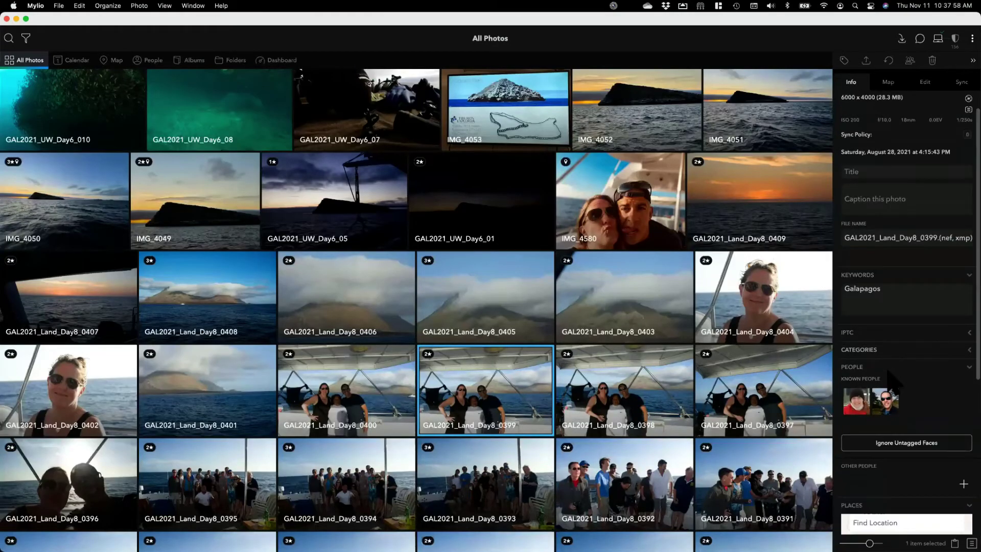
scroll(892, 382, down, 2)
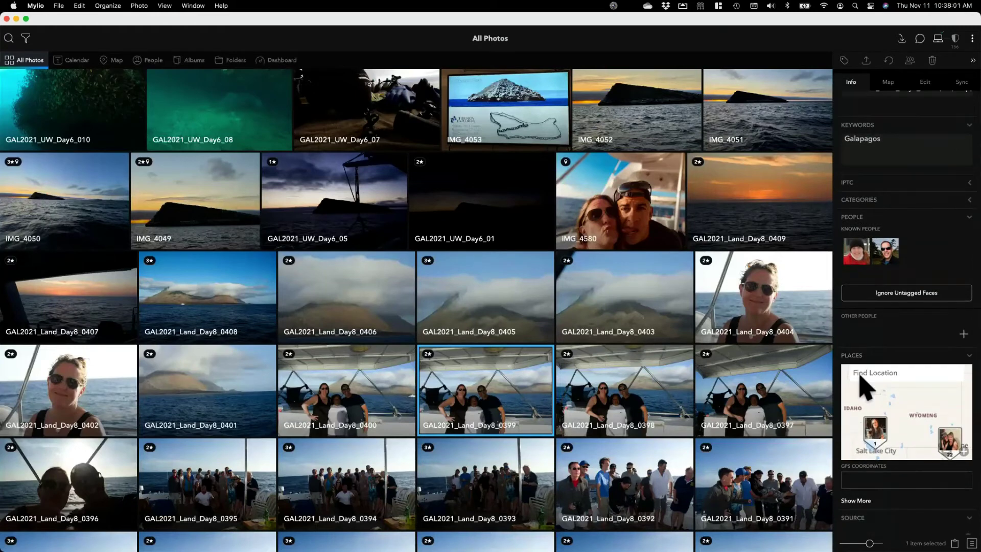
scroll(859, 377, down, 1)
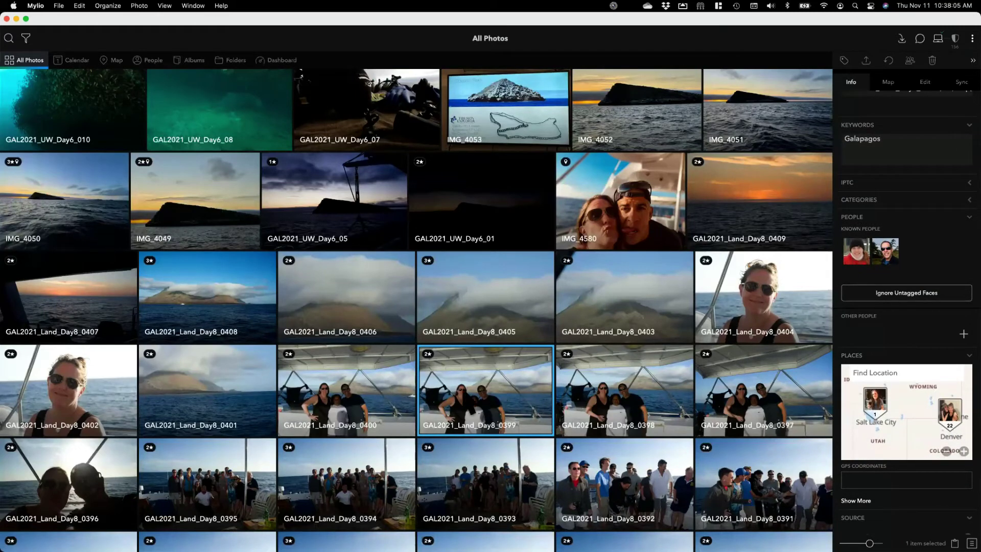
click(389, 399)
click(646, 389)
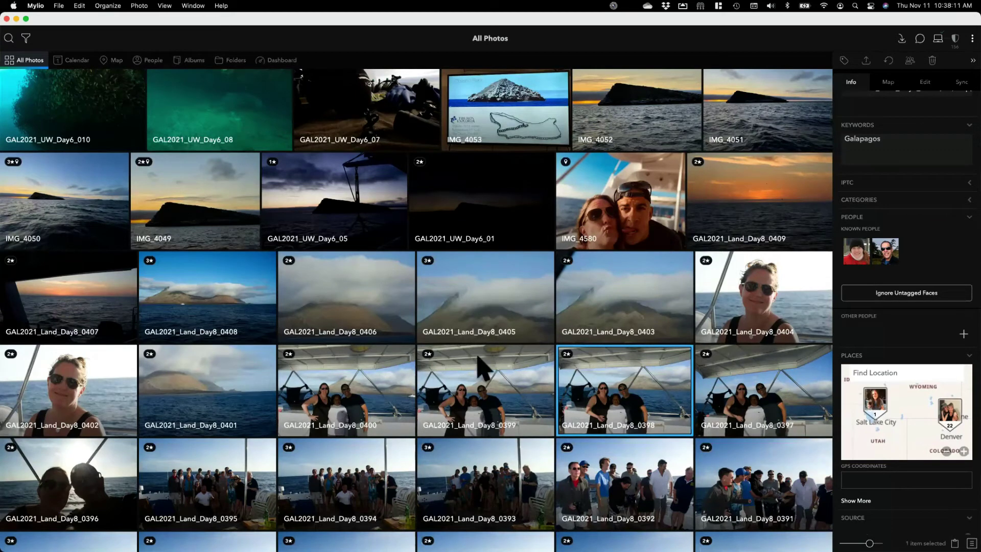
click(469, 381)
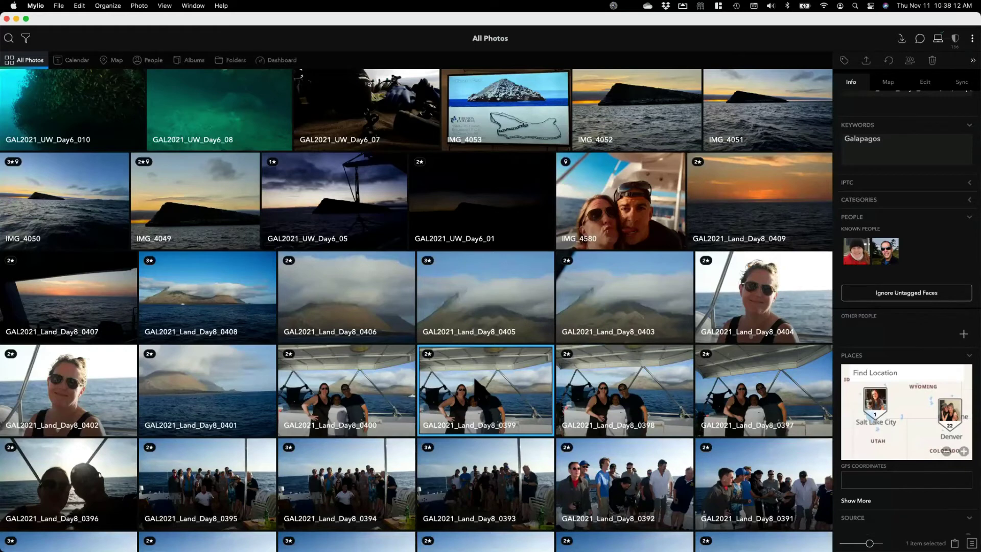
Open the map view's untagged media and browse the photos that have no location.
key(super+3)
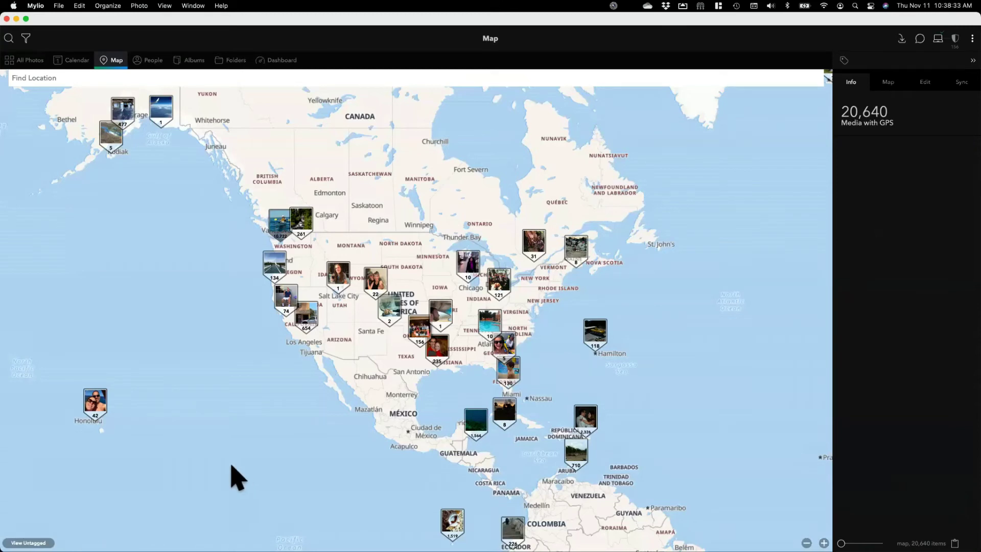
click(29, 542)
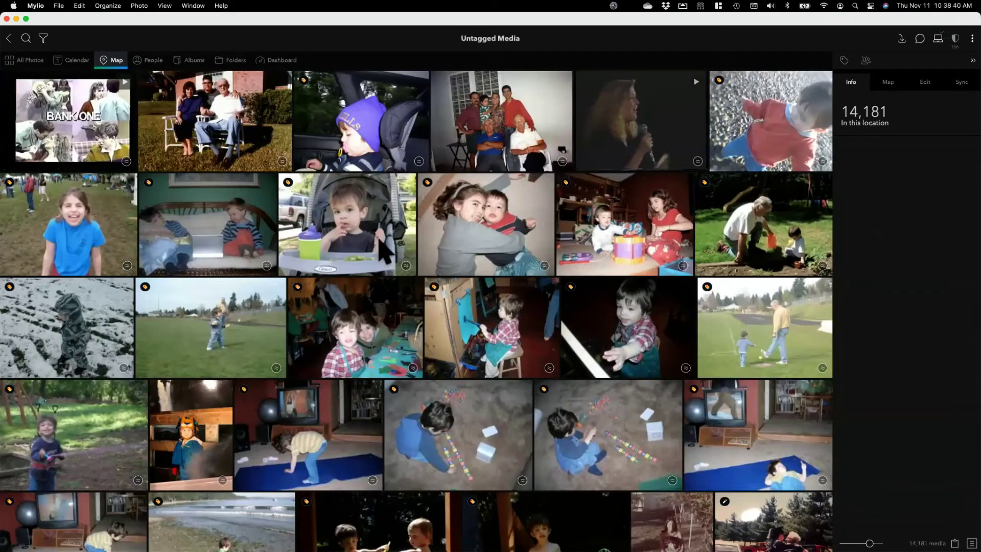
scroll(685, 317, down, 10)
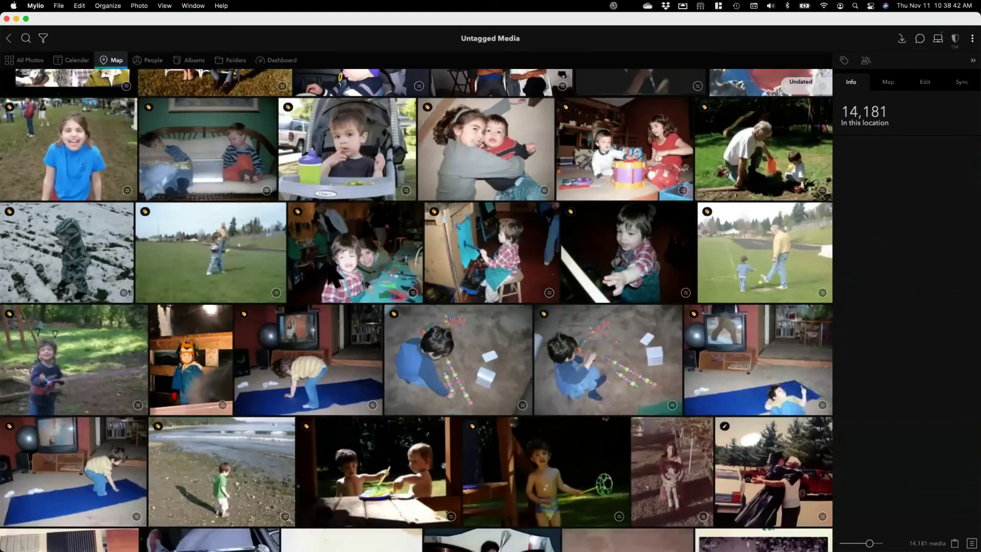
scroll(684, 169, up, 8)
scroll(470, 314, up, 3)
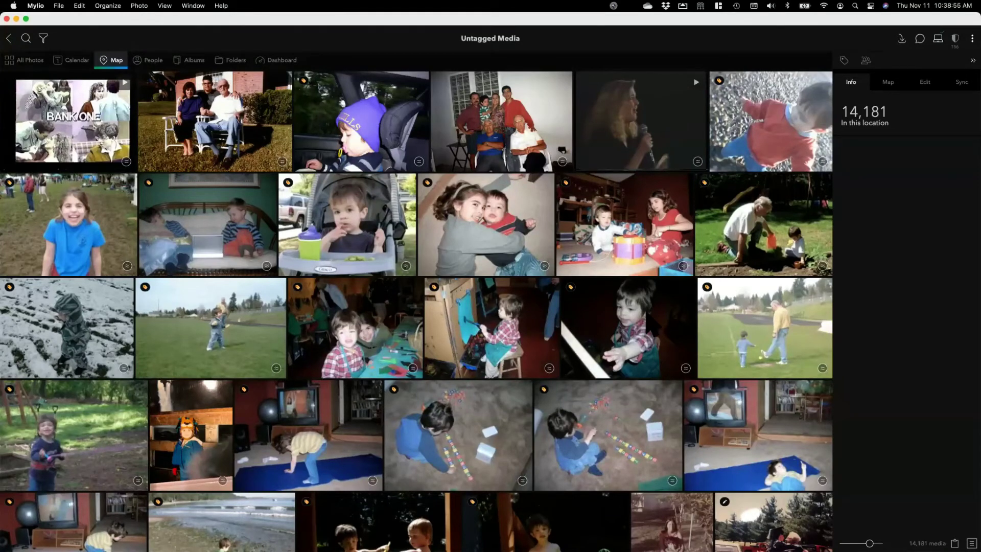
scroll(518, 376, down, 1)
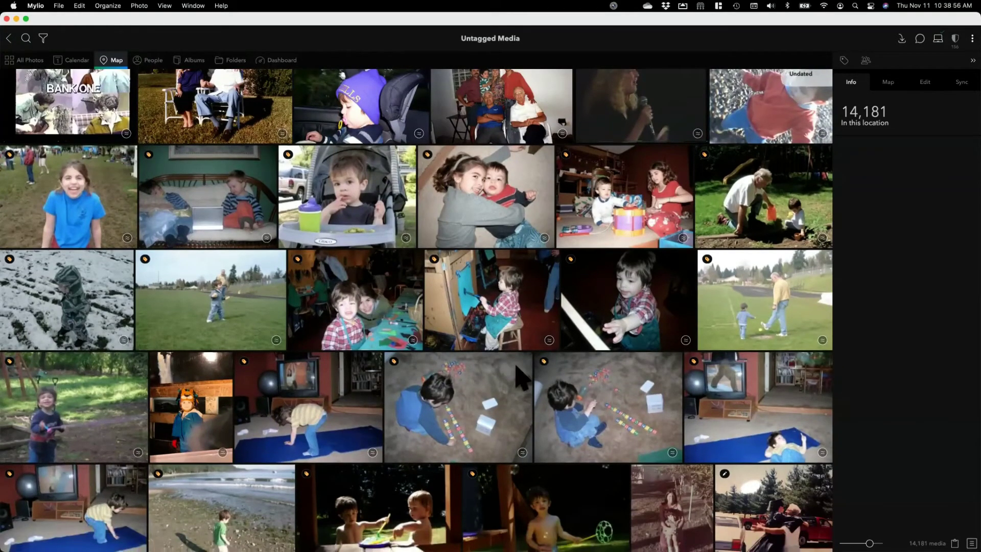
Select eight untagged photos of the children: the yard, blue-mat and floor-play shots and the two dark outdoor shots.
click(296, 411)
super+click(64, 401)
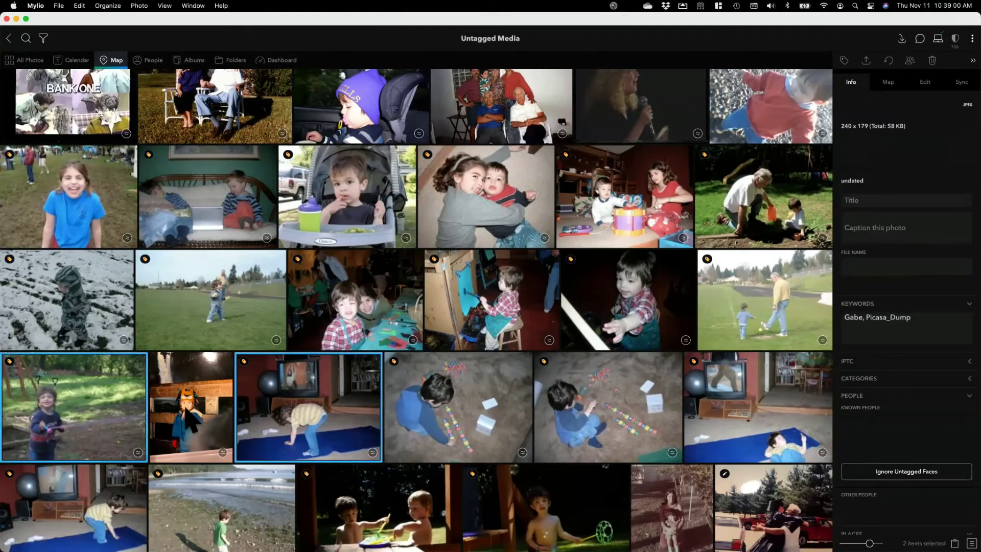
super+click(498, 396)
super+click(668, 388)
super+click(740, 403)
scroll(460, 344, down, 3)
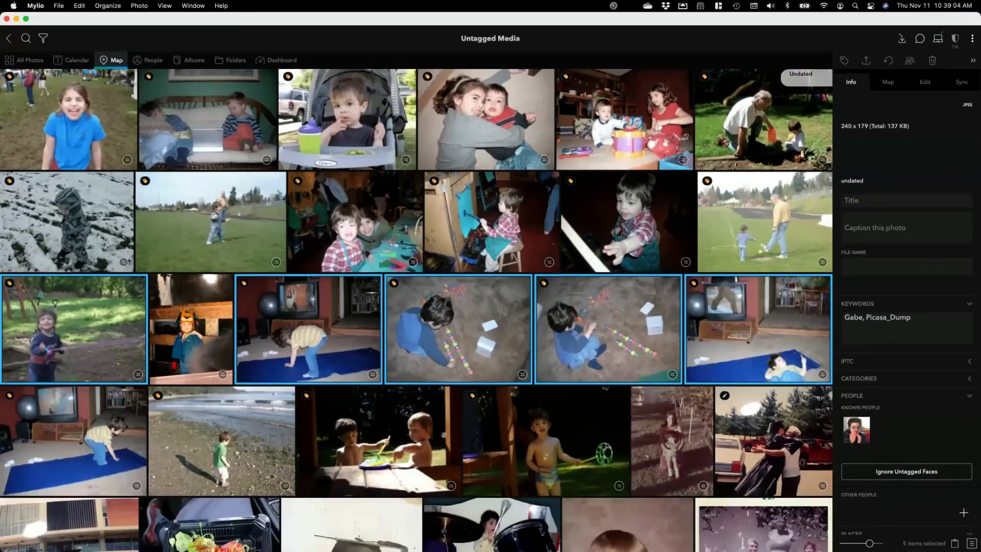
super+click(510, 409)
super+click(327, 416)
super+click(102, 416)
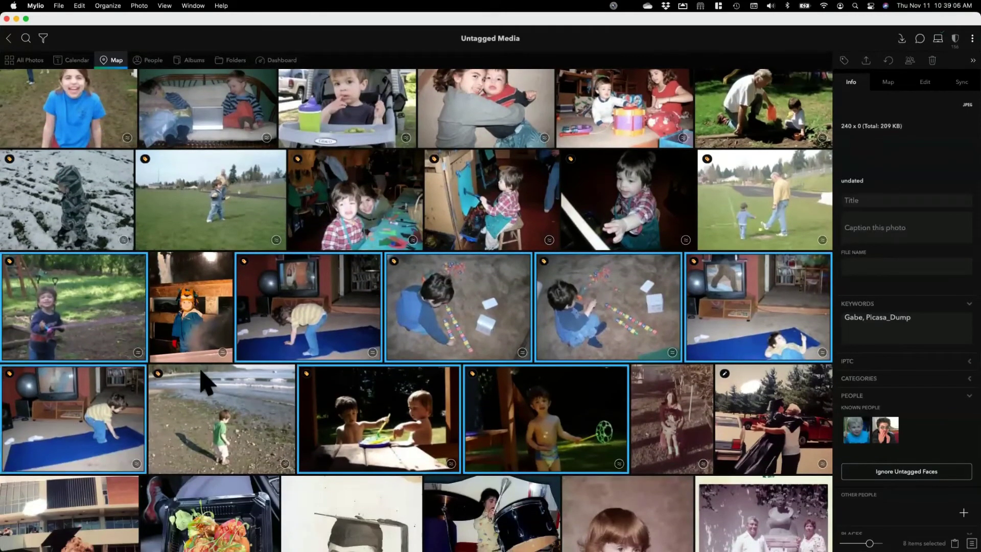
Add the photo of the two children hugging and the one with the toy drum to the selection.
scroll(207, 352, down, 3)
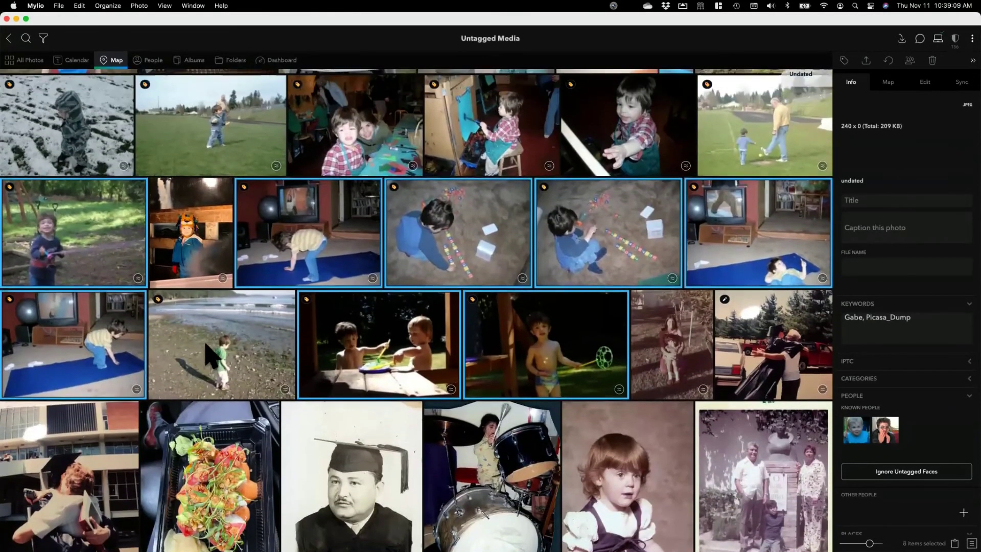
scroll(207, 353, up, 3)
scroll(206, 353, up, 3)
super+click(636, 204)
super+click(503, 212)
scroll(562, 230, up, 1)
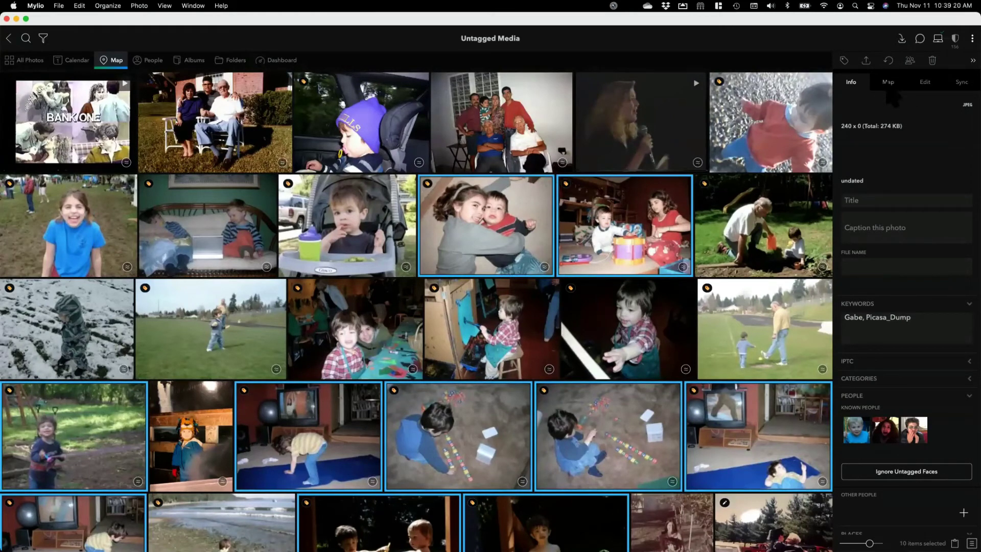
Show the widened side map and locate Bainbridge Island, Bainbridge Island, WA, United States of America on it.
click(889, 86)
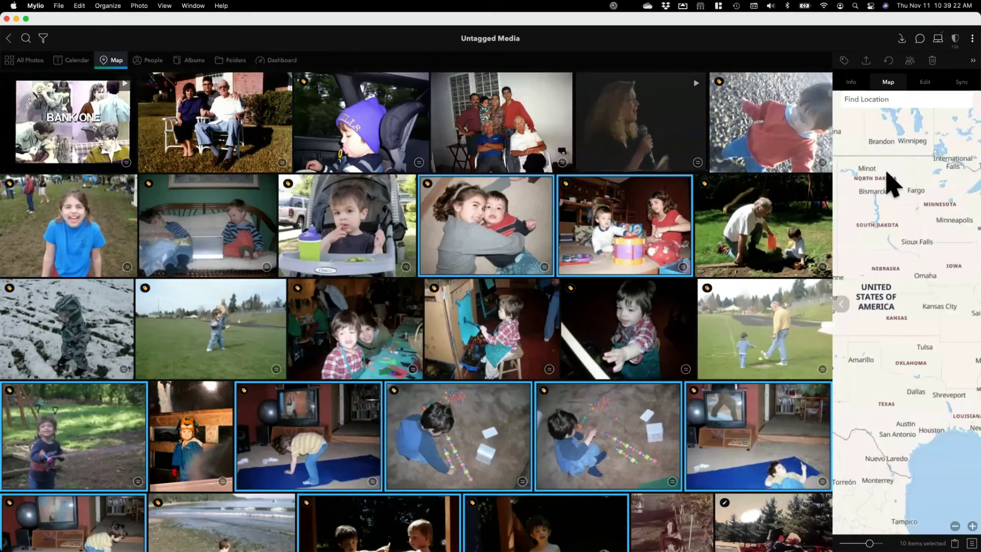
click(841, 305)
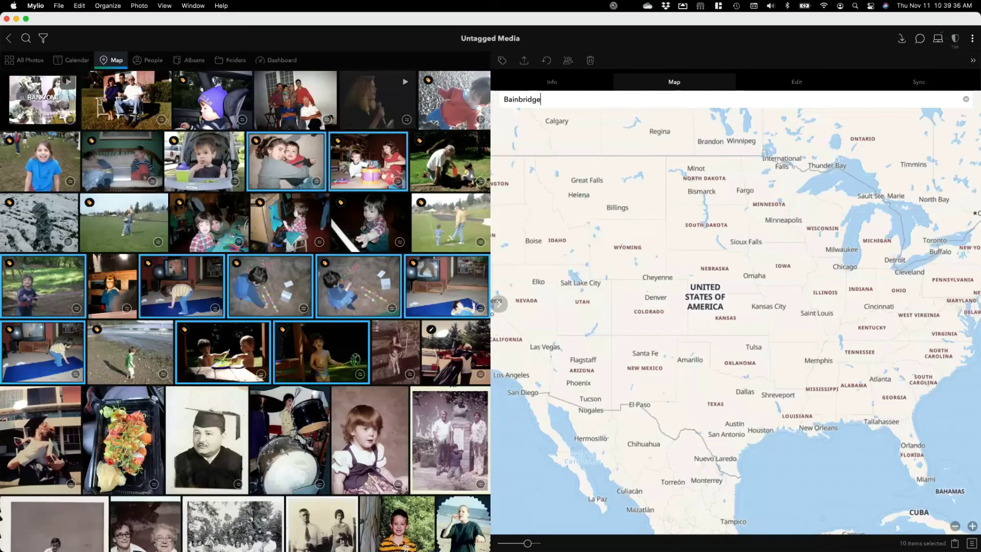
text(Island)
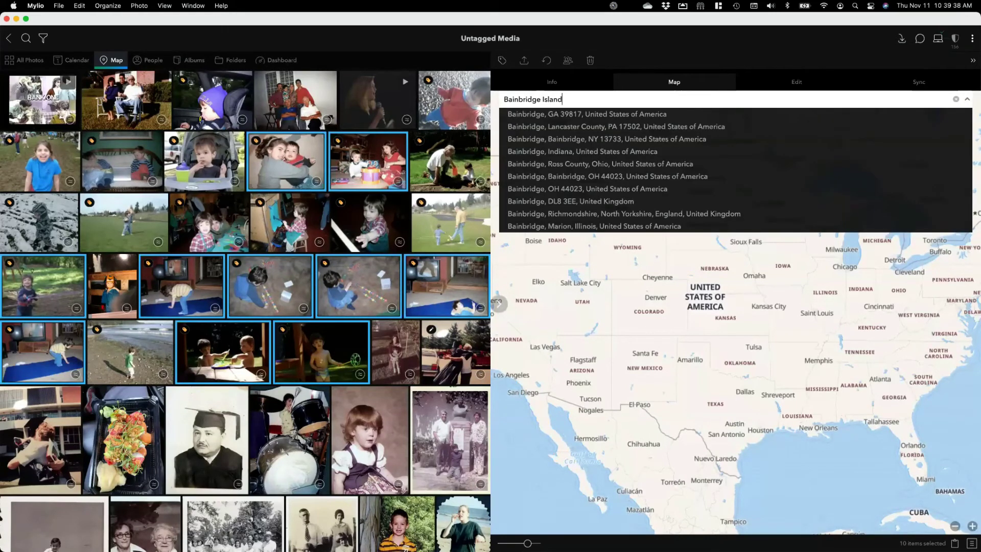
key(Return)
click(542, 99)
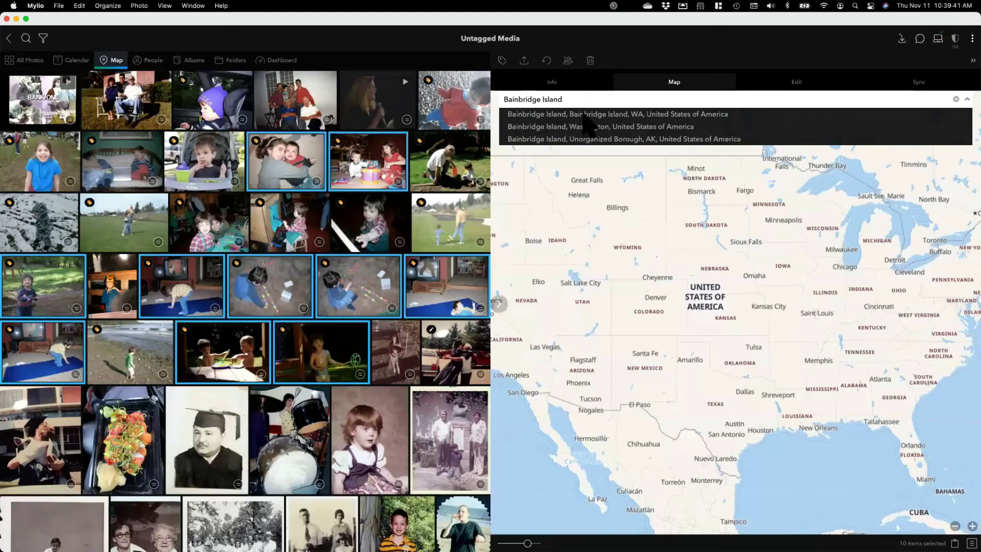
click(582, 111)
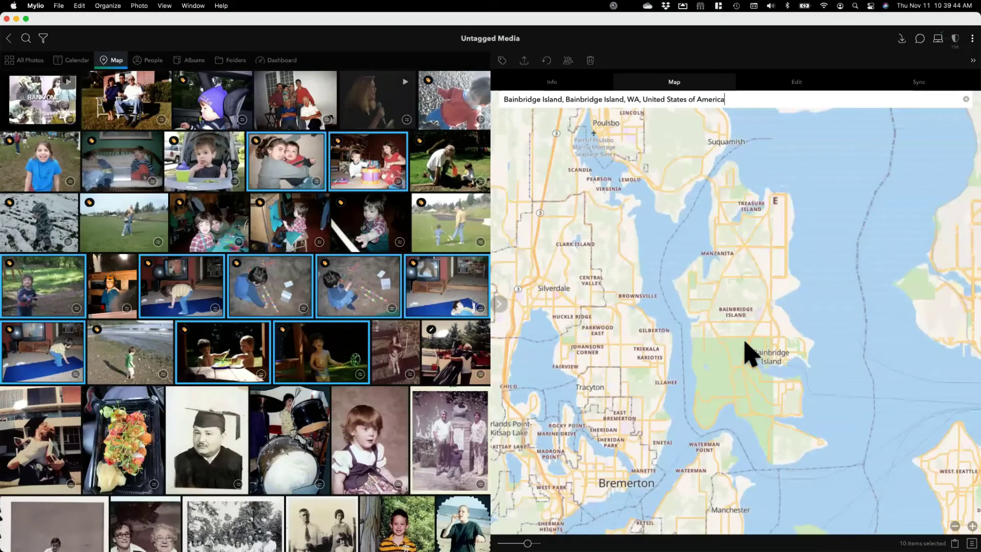
Geotag the ten selected photos to Blakely Avenue Northeast near NE Baker Hill Rd. on Bainbridge Island and accept the location.
click(718, 328)
scroll(718, 328, up, 5)
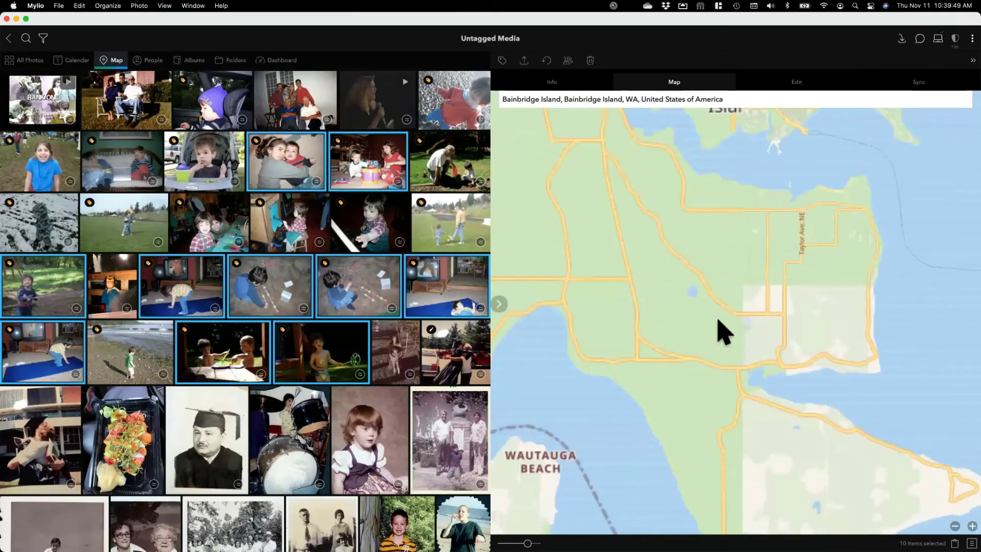
scroll(720, 327, up, 2)
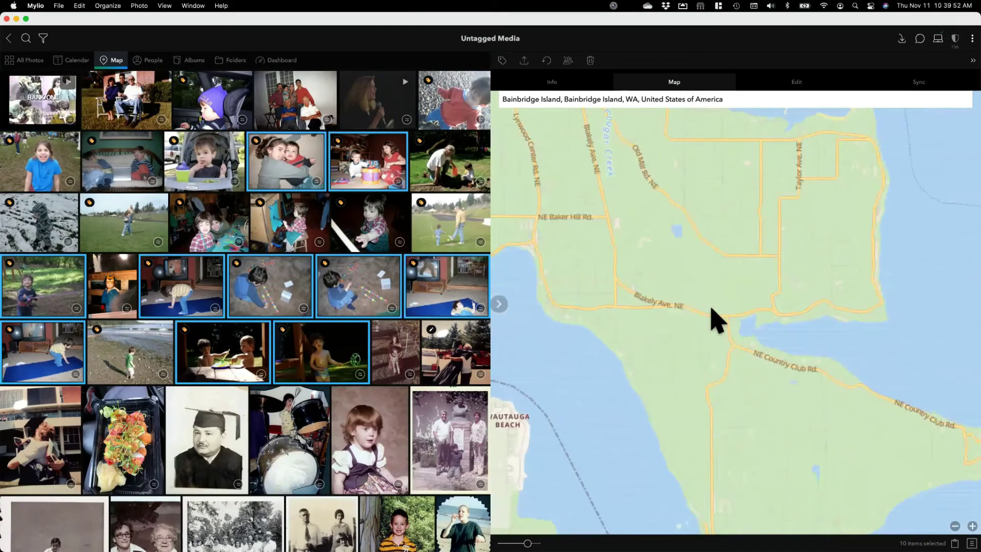
scroll(712, 317, up, 6)
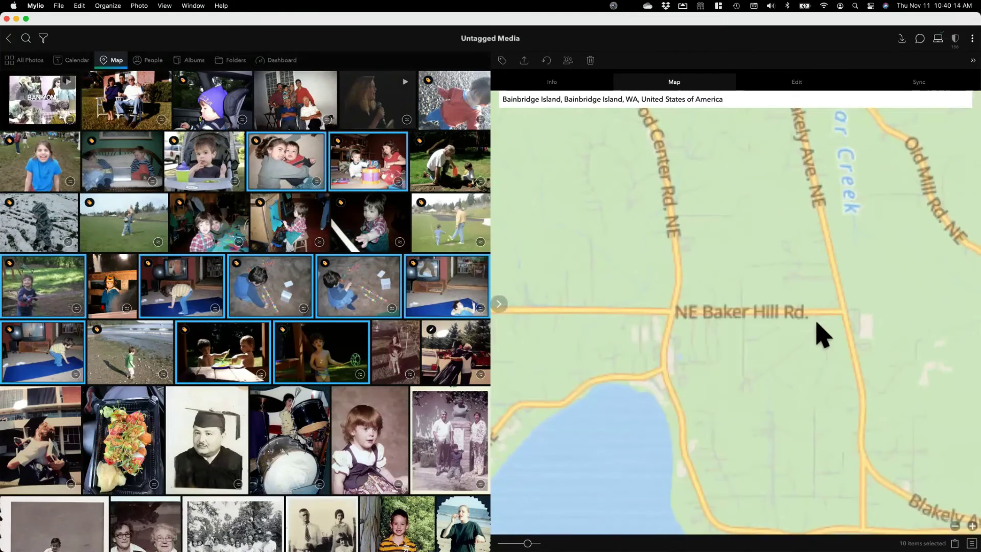
scroll(708, 327, right, 5)
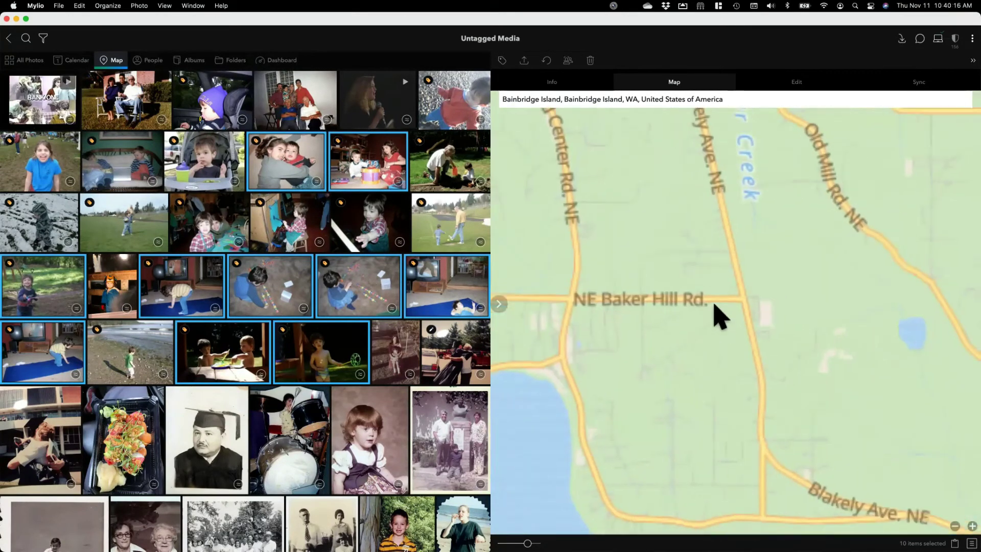
scroll(715, 314, down, 1)
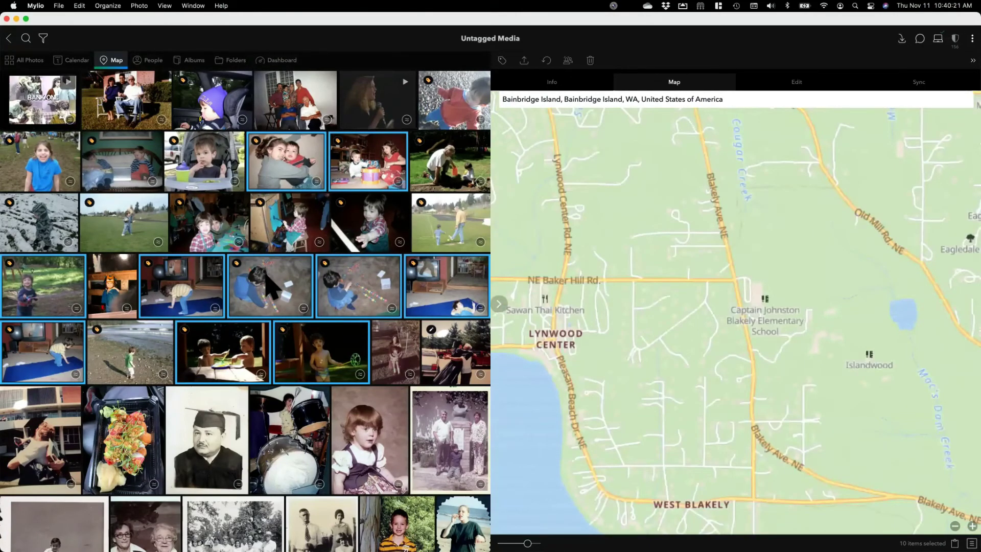
drag(263, 276, 731, 292)
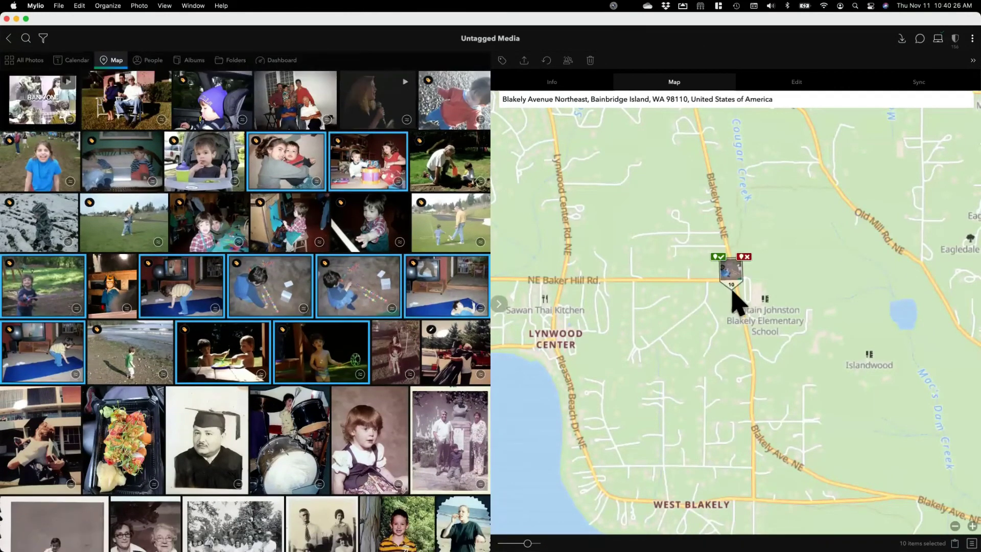
click(718, 257)
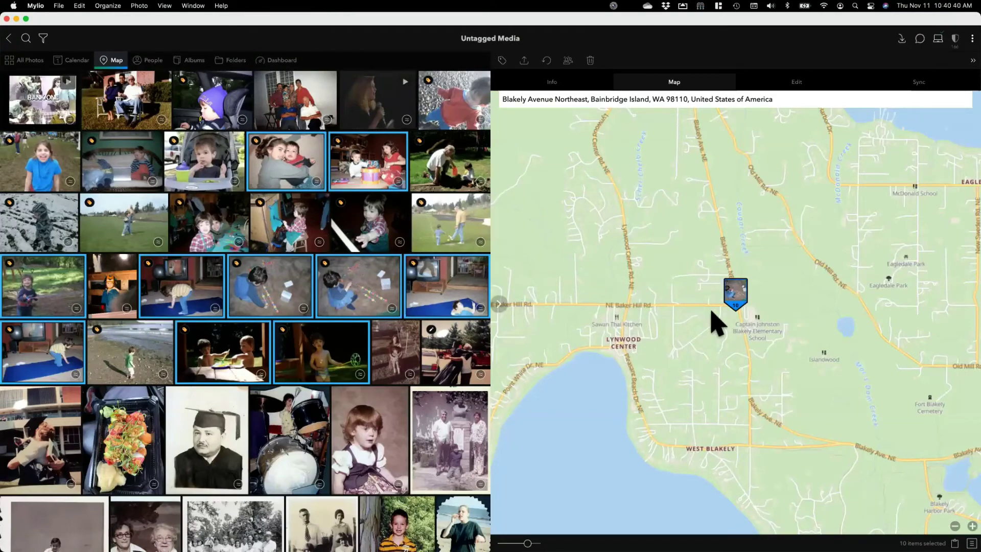
Narrow the side map, clear the ten-photo selection and reload the untagged media from the main map.
click(499, 303)
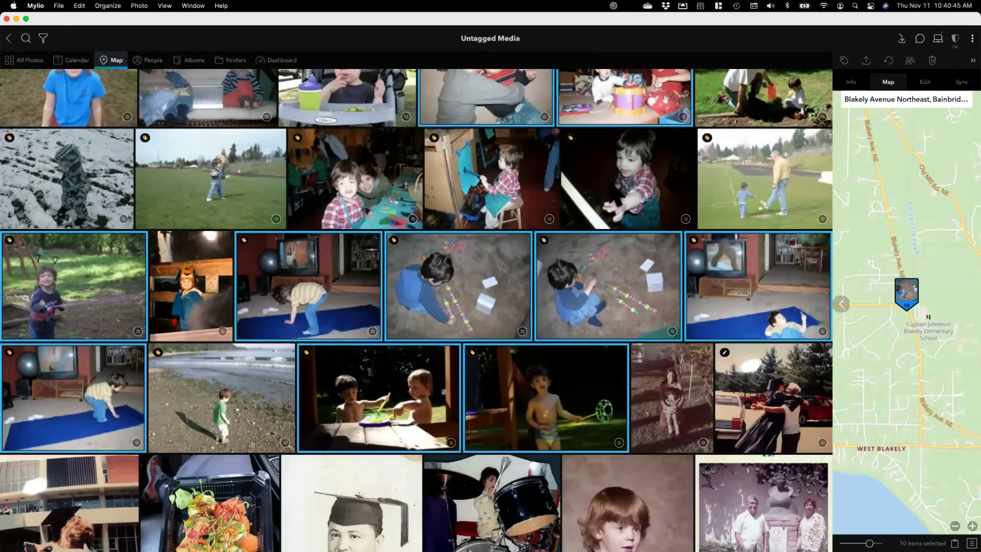
click(606, 192)
scroll(405, 155, up, 3)
scroll(404, 164, up, 3)
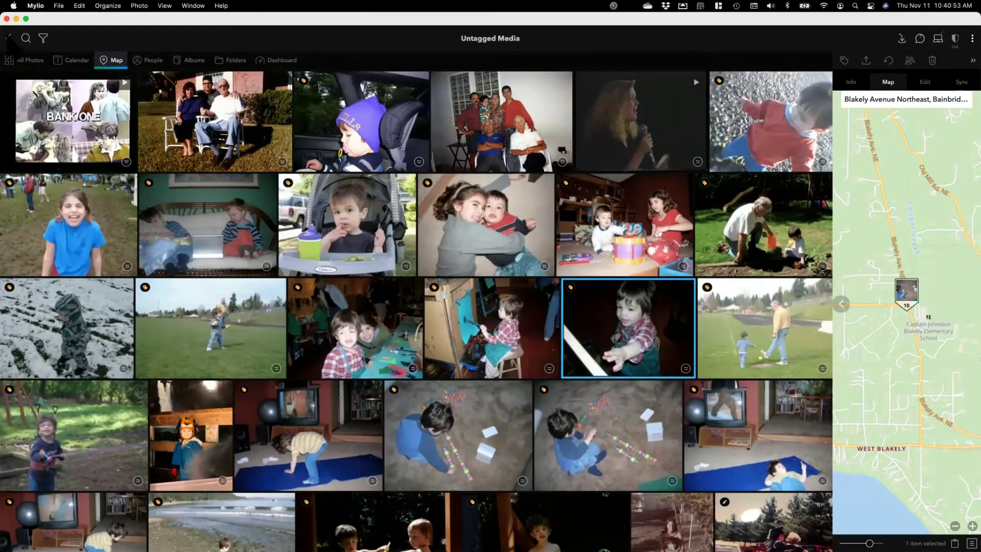
click(8, 38)
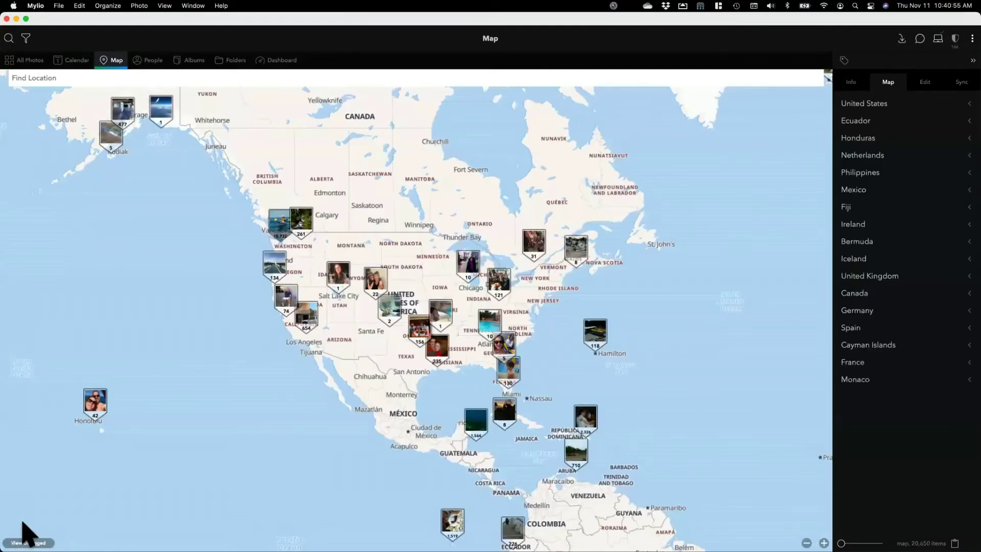
click(42, 540)
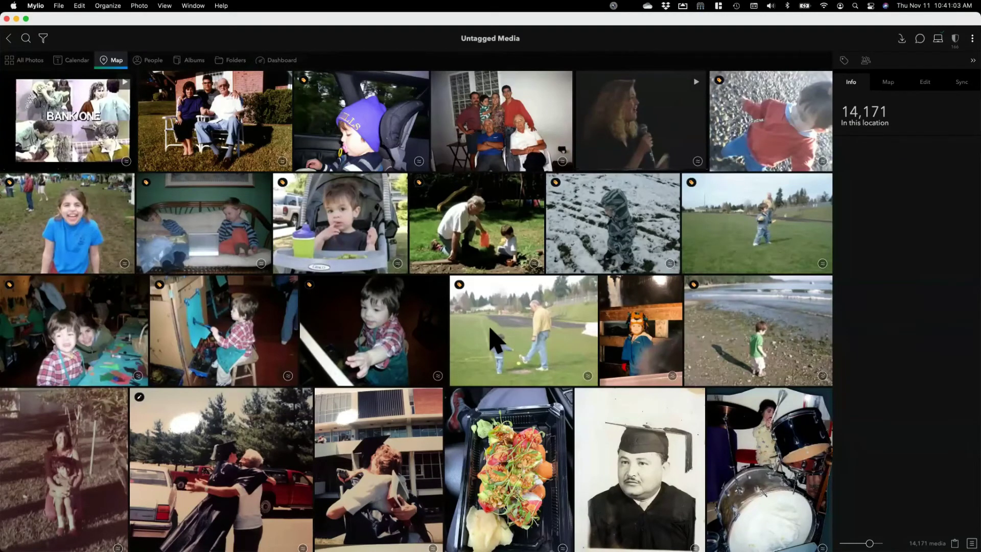
scroll(489, 328, up, 1)
scroll(489, 327, up, 2)
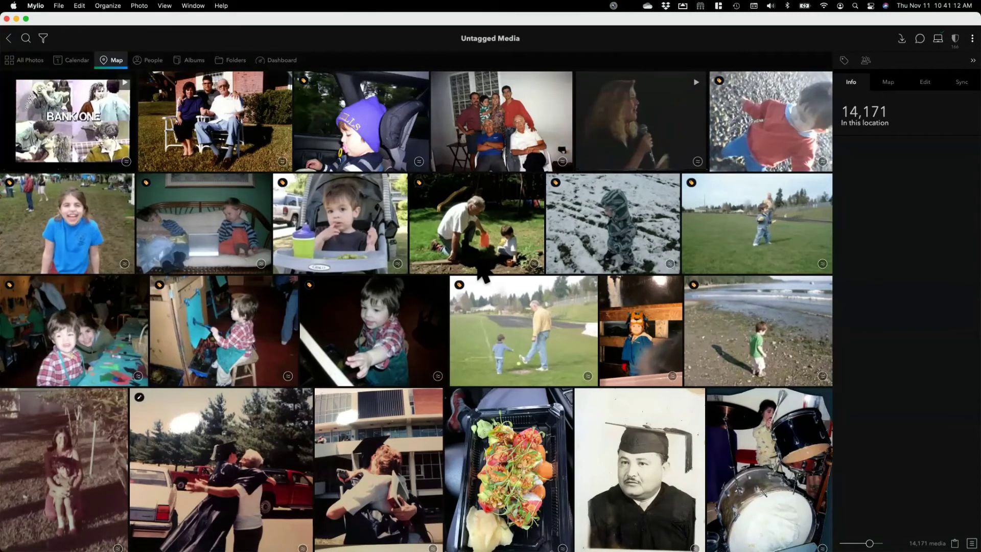
Select the BANK ONE video, the video of the woman with a microphone and the two outdoor color graduation photos.
click(97, 120)
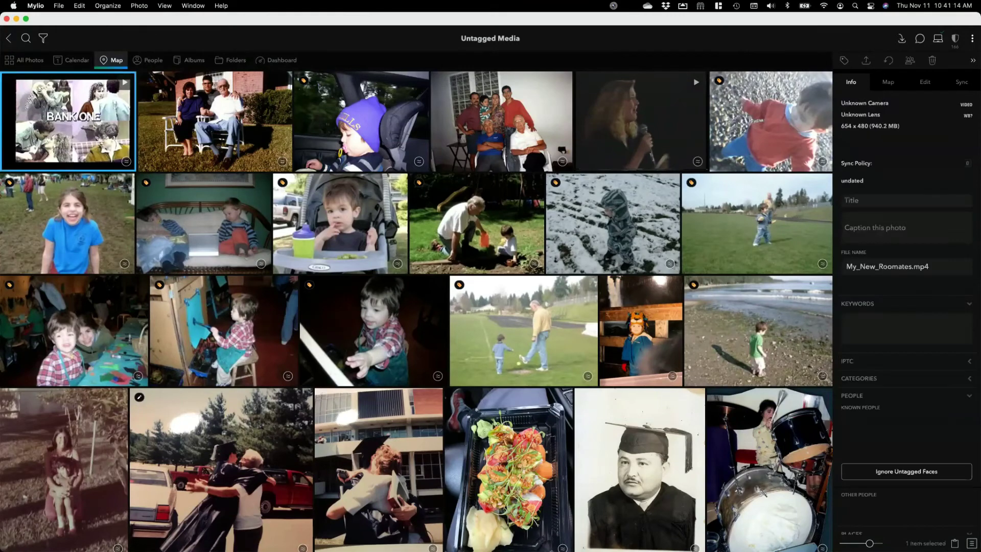
super+click(638, 131)
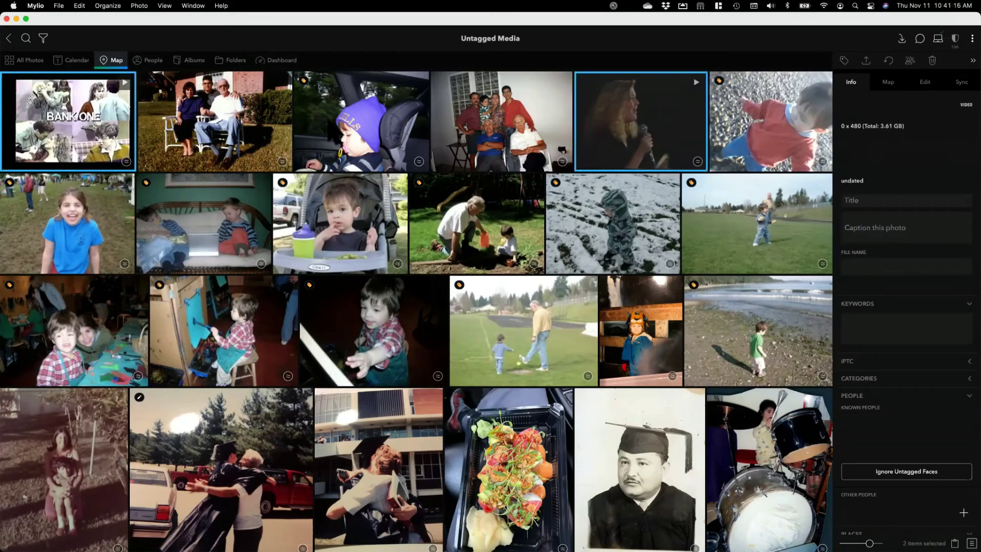
super+click(233, 459)
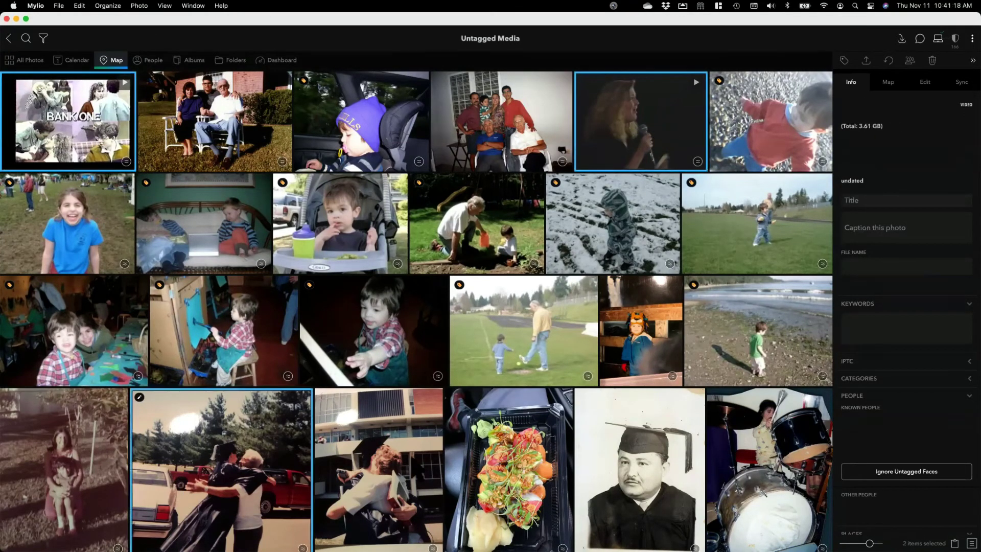
super+click(378, 459)
scroll(606, 437, down, 3)
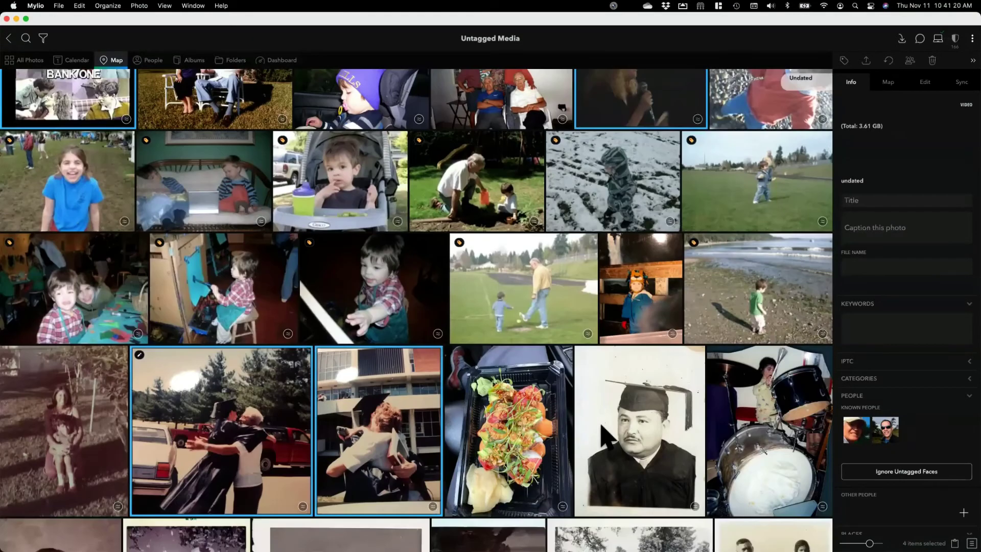
scroll(605, 437, up, 3)
scroll(602, 429, down, 1)
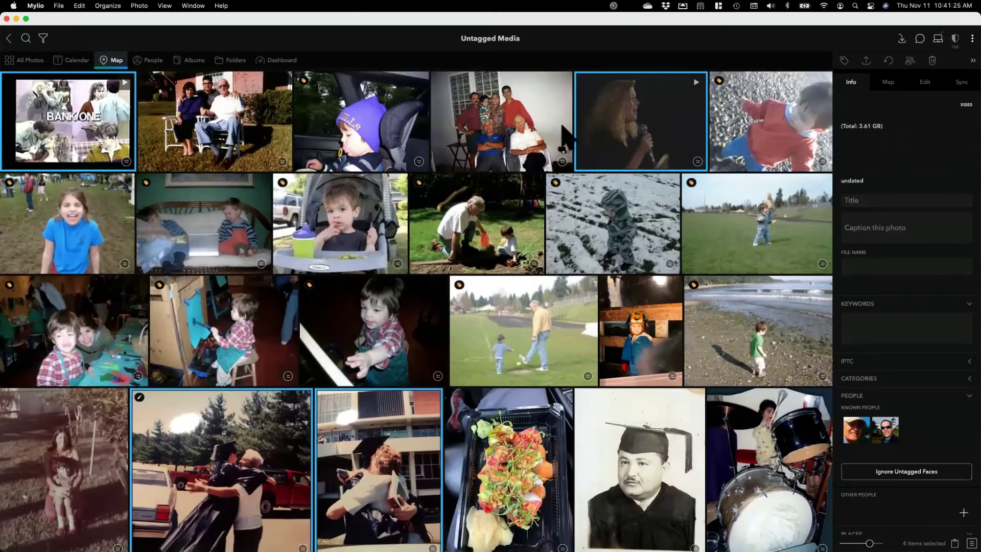
Show the widened side map and locate Athens, OH 45701, United States of America on it.
click(887, 85)
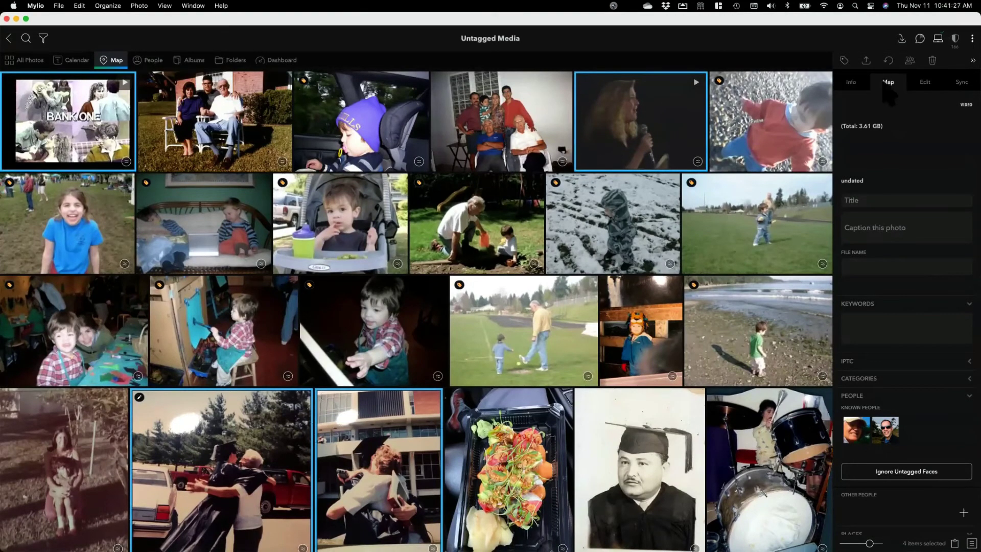
click(840, 305)
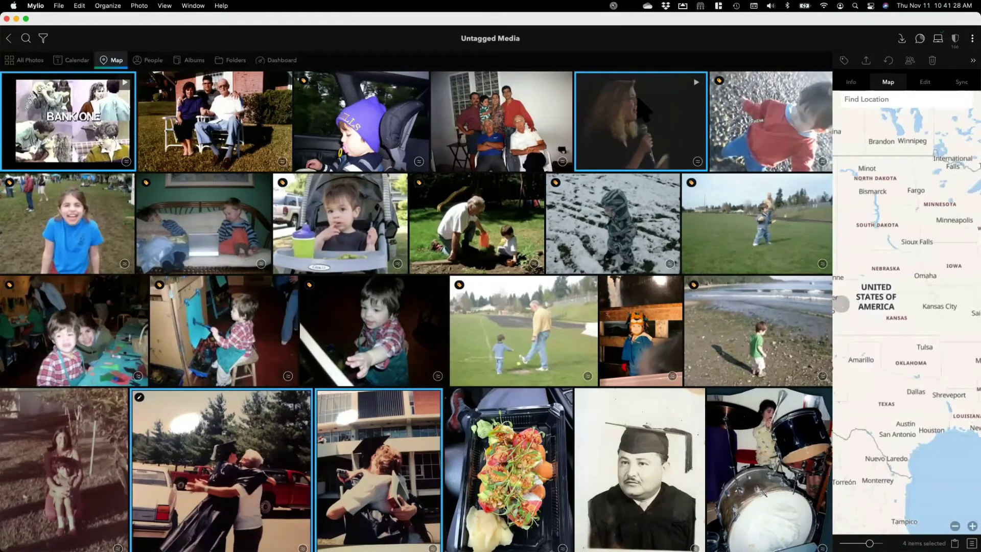
click(619, 102)
text(Athens, OH)
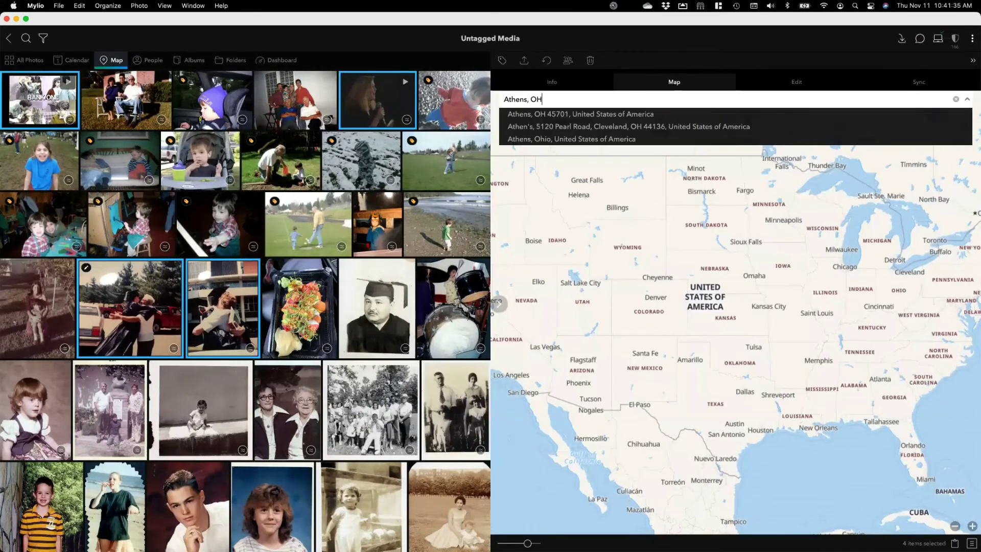
click(614, 115)
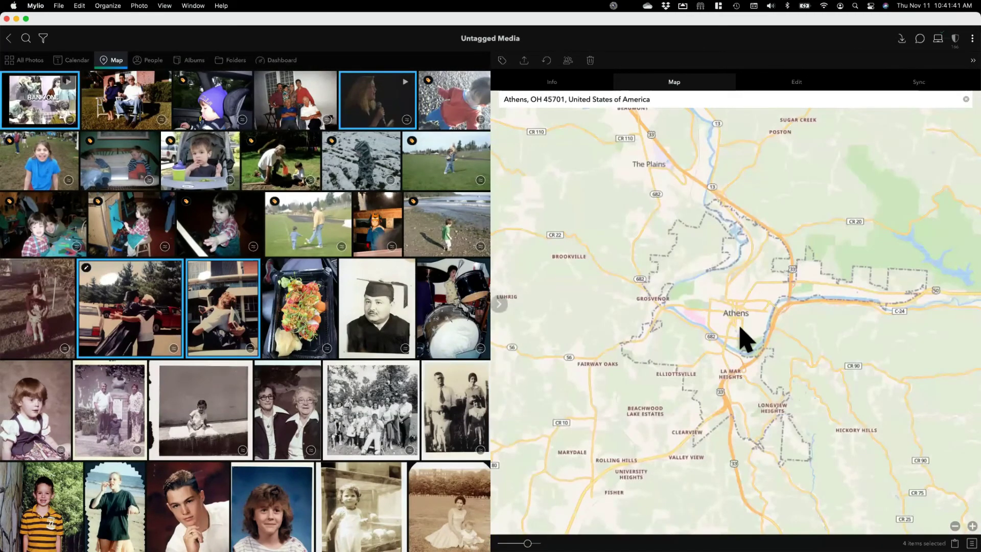
Geotag the four selected items to South Court Street in central Athens and accept the location.
scroll(743, 338, up, 5)
scroll(743, 338, up, 3)
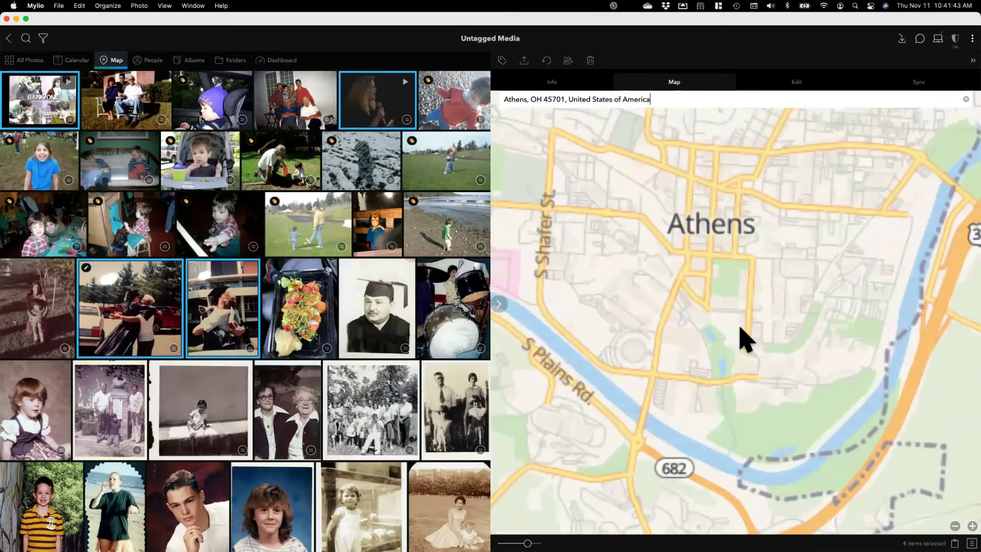
scroll(712, 276, up, 2)
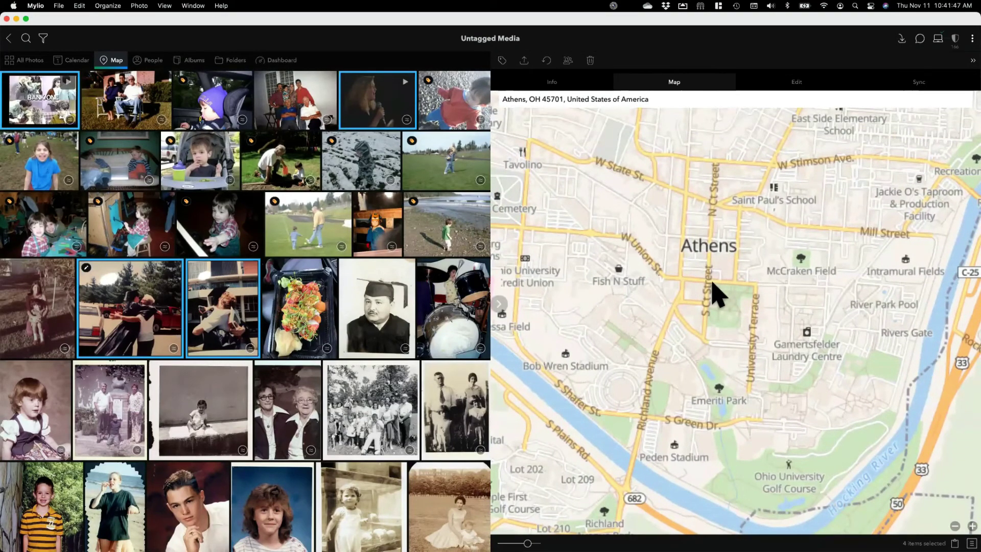
scroll(712, 281, up, 2)
scroll(710, 285, up, 1)
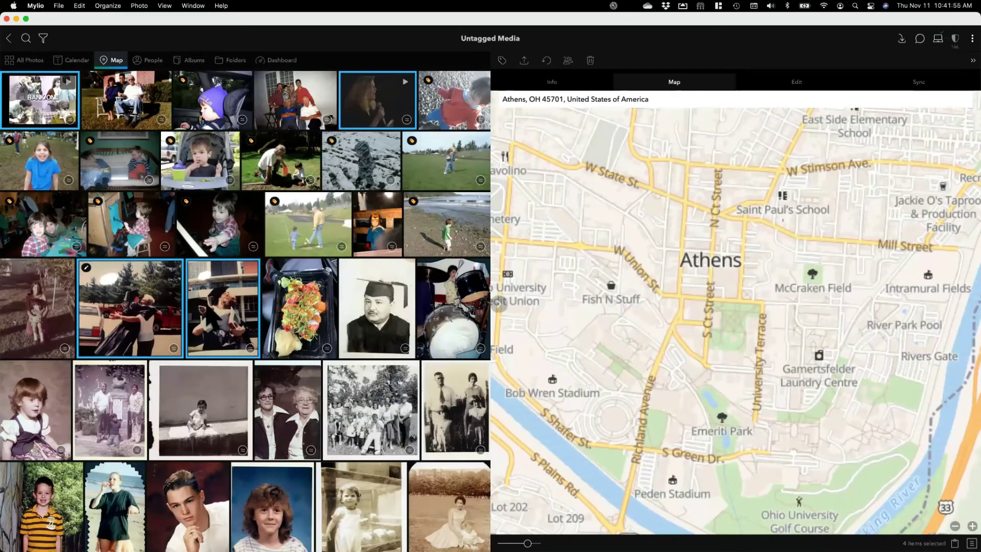
mouse_move(240, 337)
mouse_down()
mouse_move(245, 352)
mouse_move(721, 283)
mouse_move(716, 266)
mouse_up()
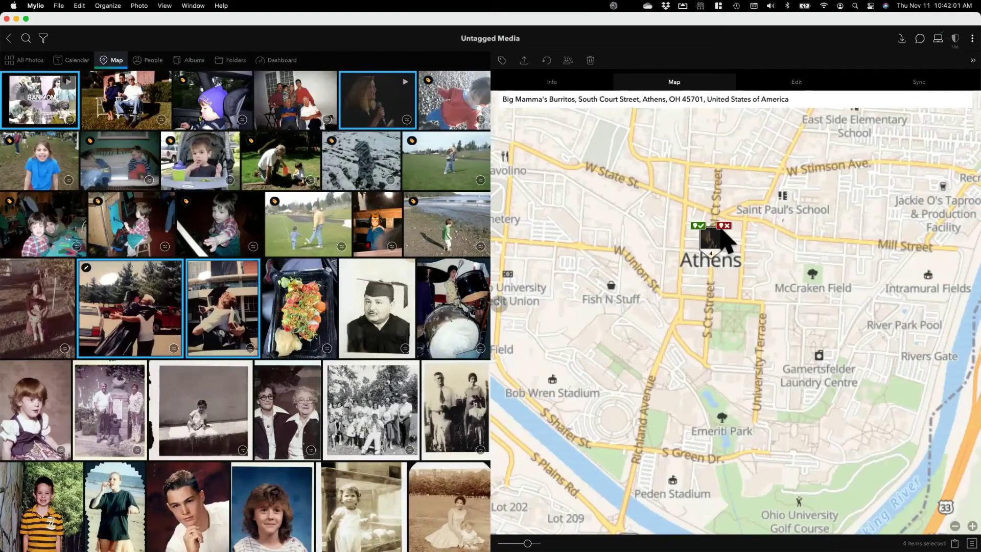
click(697, 226)
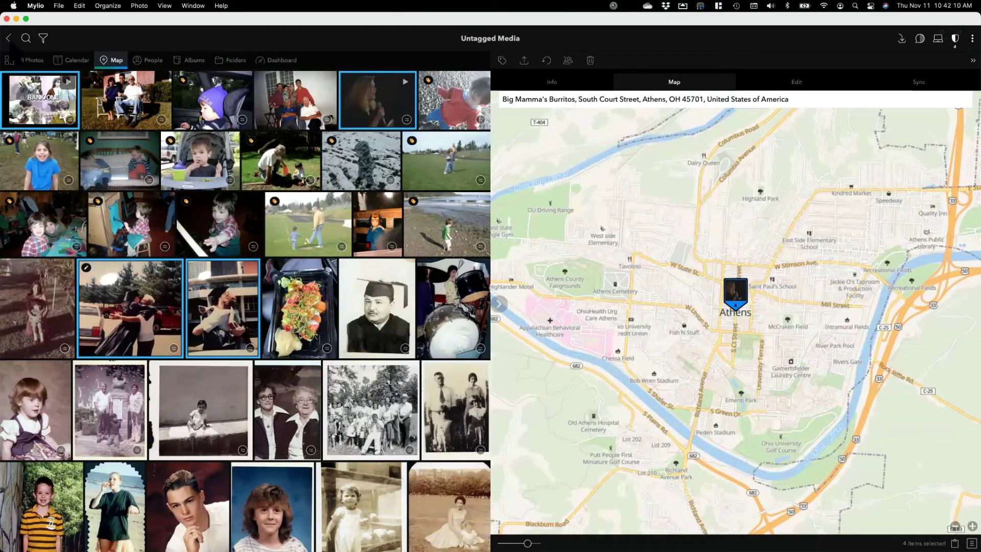
Return to the main map, reopen the untagged media and browse the remaining undated photos.
click(8, 39)
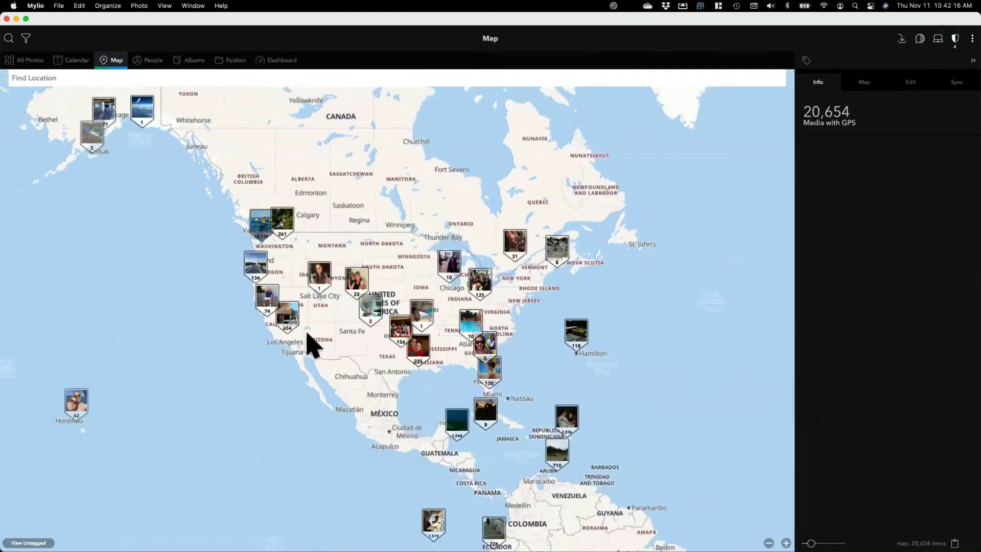
click(28, 542)
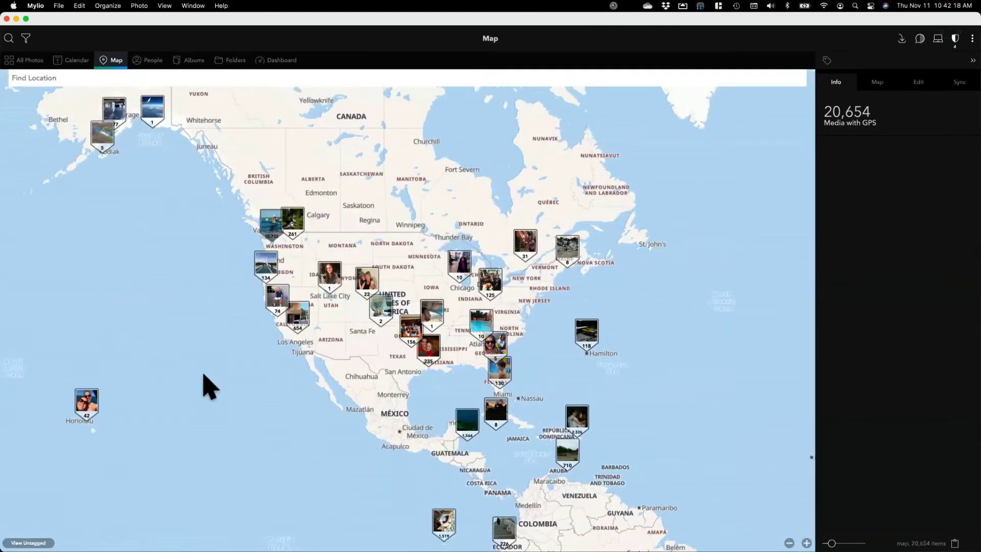
scroll(409, 237, up, 3)
scroll(440, 211, up, 2)
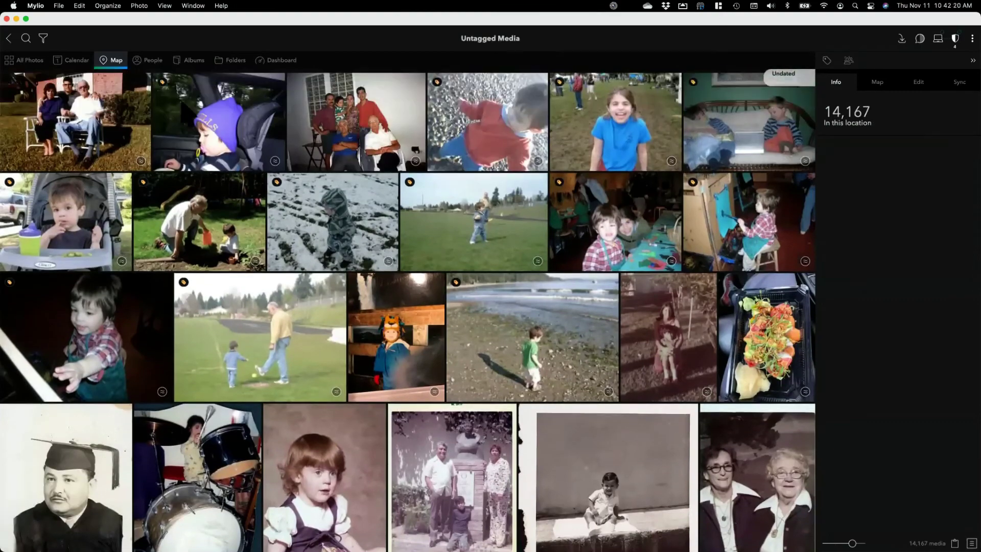
scroll(416, 153, down, 10)
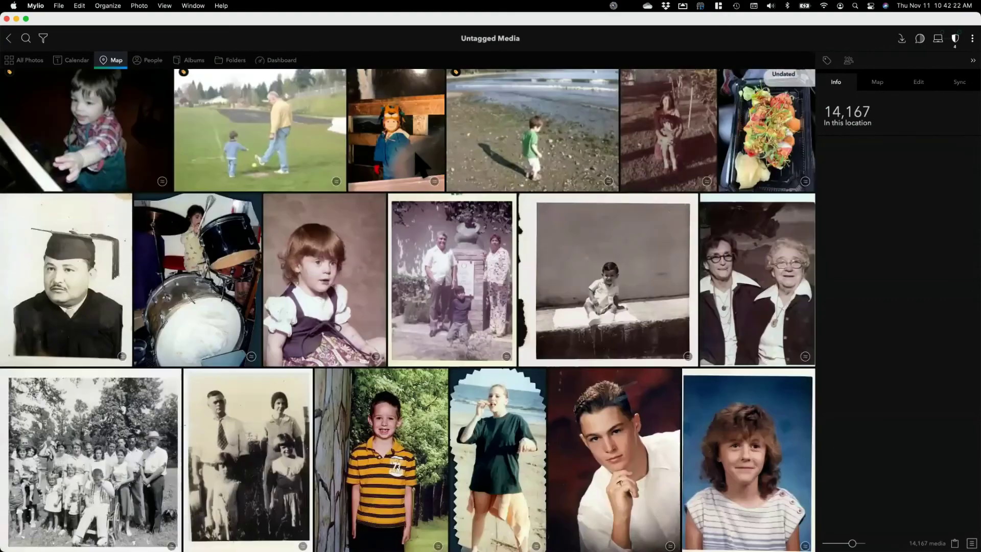
scroll(416, 158, down, 7)
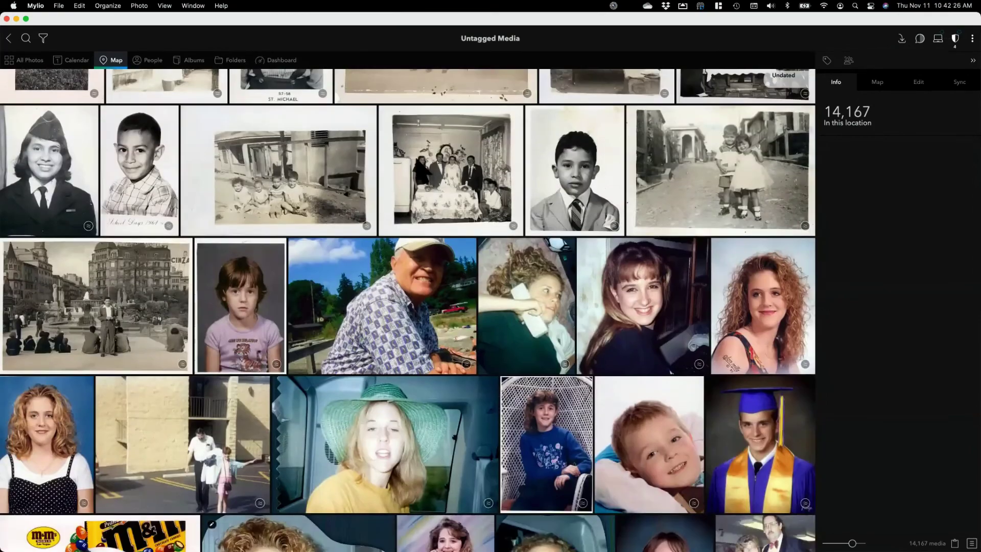
scroll(417, 164, down, 9)
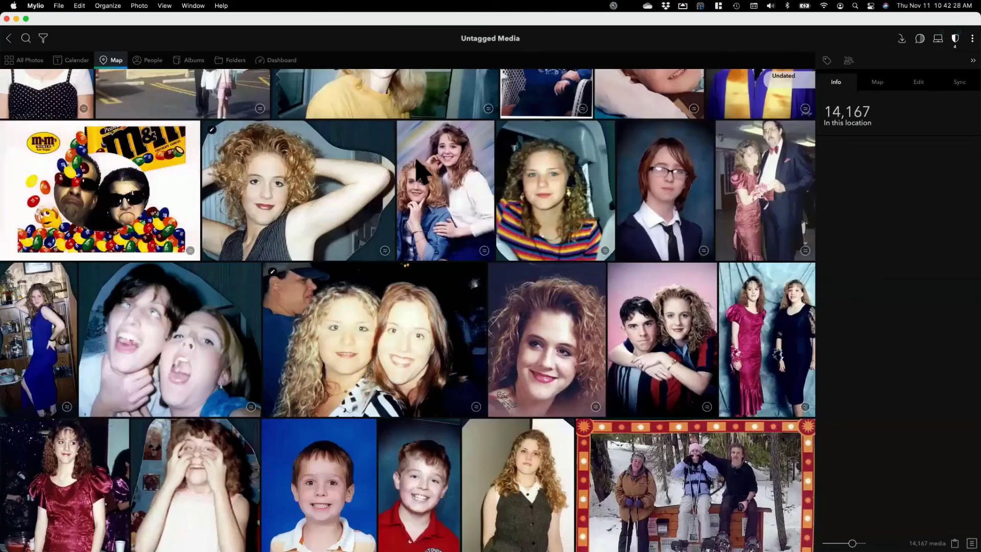
scroll(416, 163, up, 3)
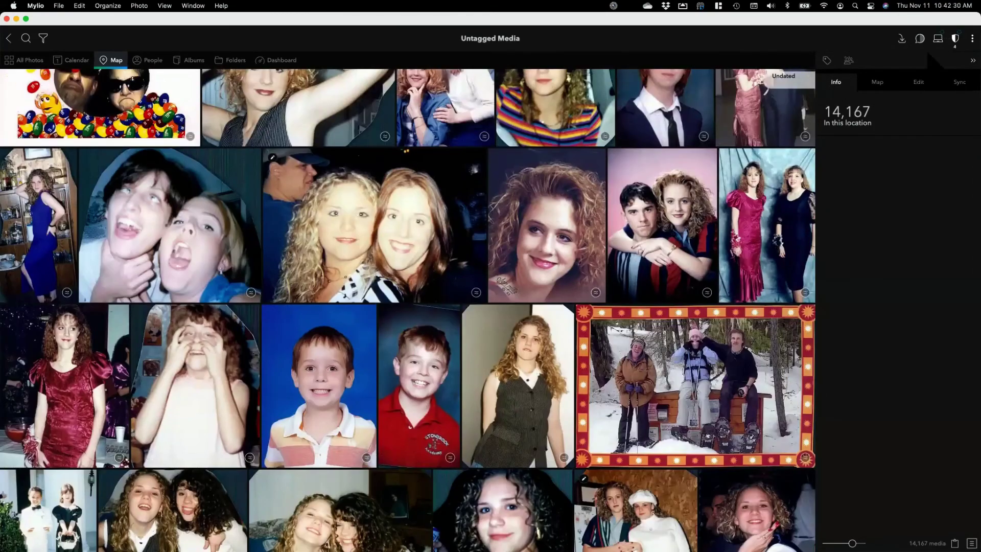
Sort the untagged media by date in descending order and look through the most recent photos.
click(970, 39)
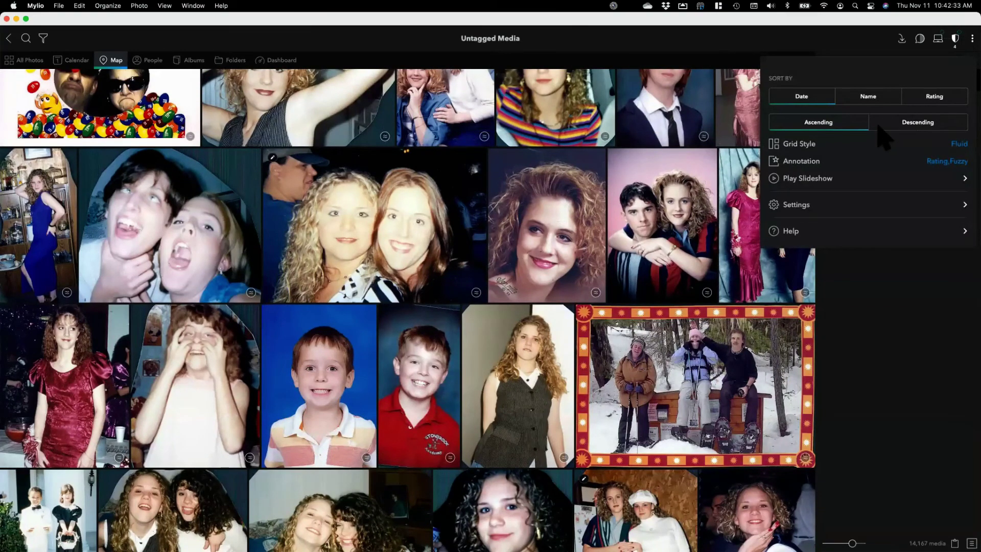
click(878, 125)
scroll(593, 224, down, 4)
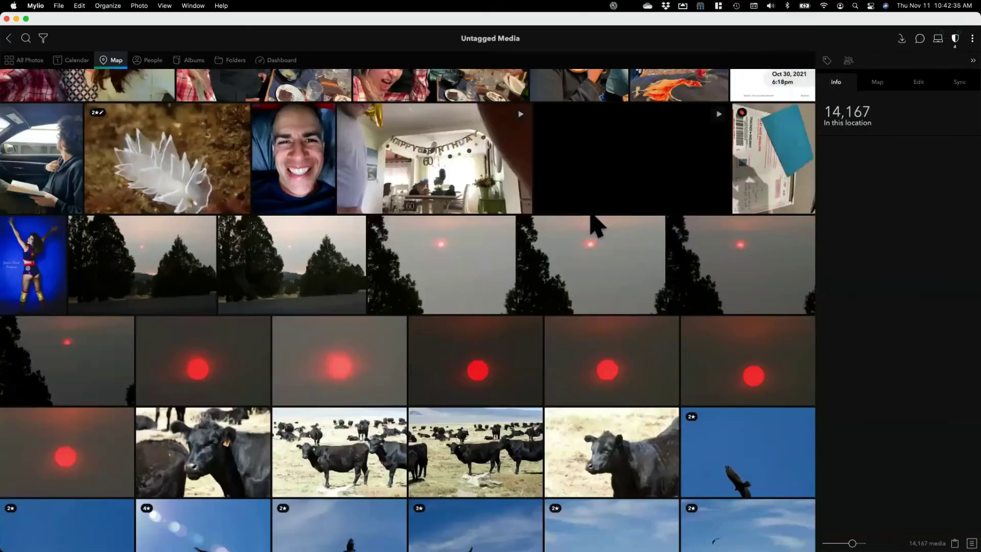
Look through the untagged media from September and late August 2021 down to the Galapagos underwater photos.
scroll(593, 225, down, 5)
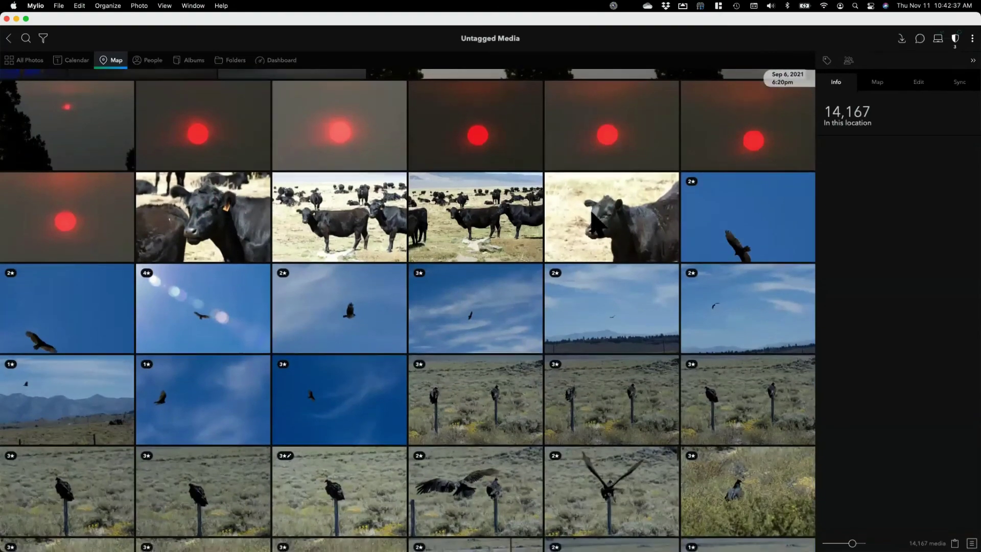
scroll(593, 222, down, 5)
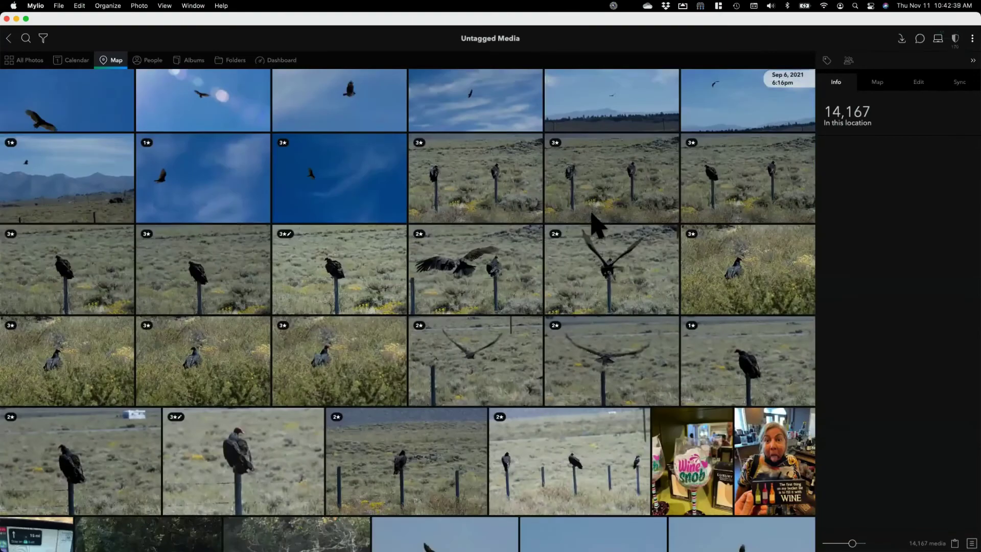
scroll(595, 225, down, 4)
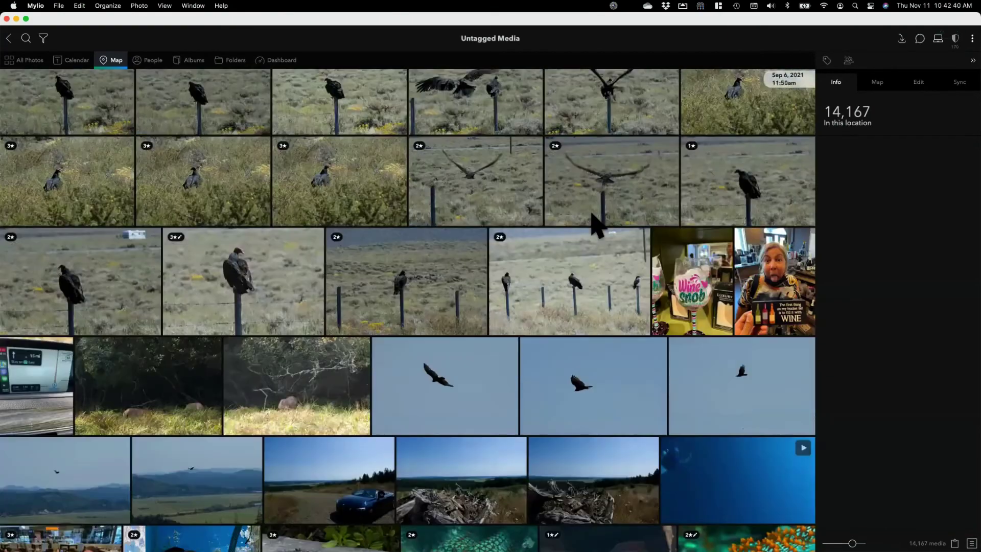
scroll(592, 215, down, 6)
scroll(597, 225, down, 2)
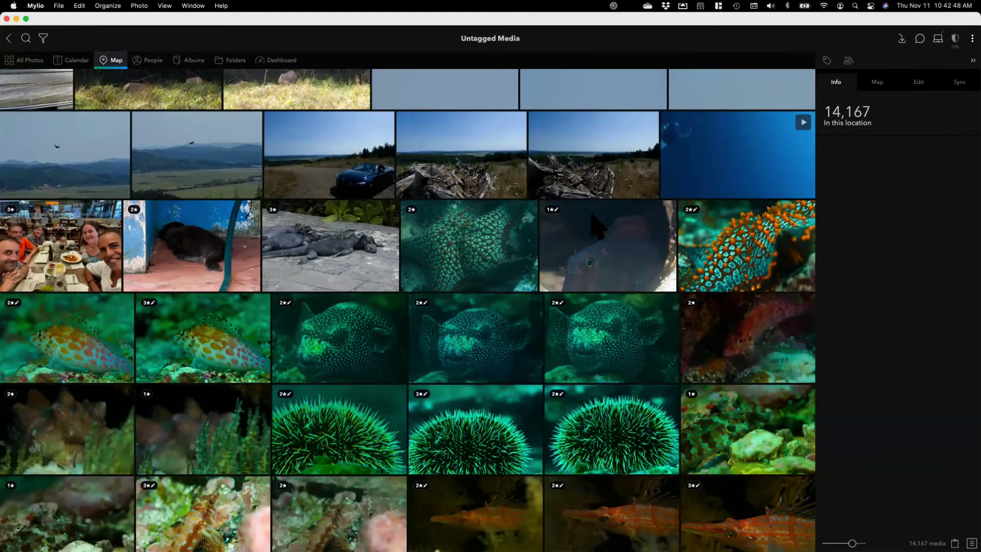
scroll(593, 218, down, 2)
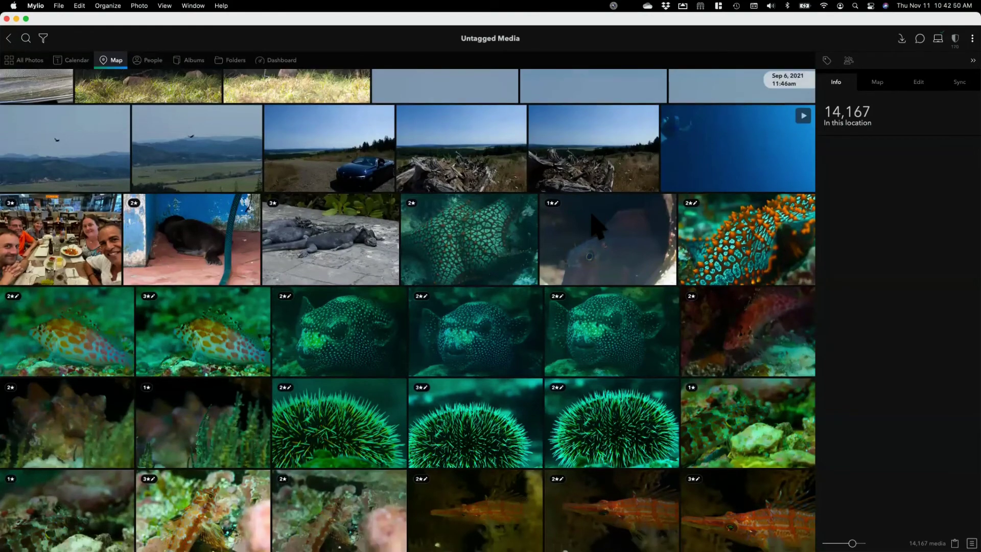
scroll(592, 217, down, 7)
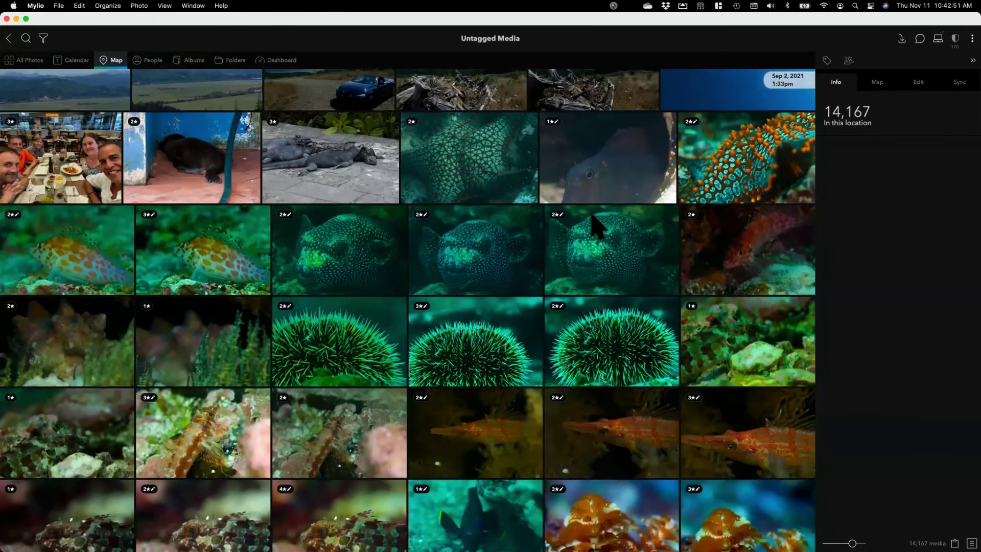
scroll(595, 222, down, 7)
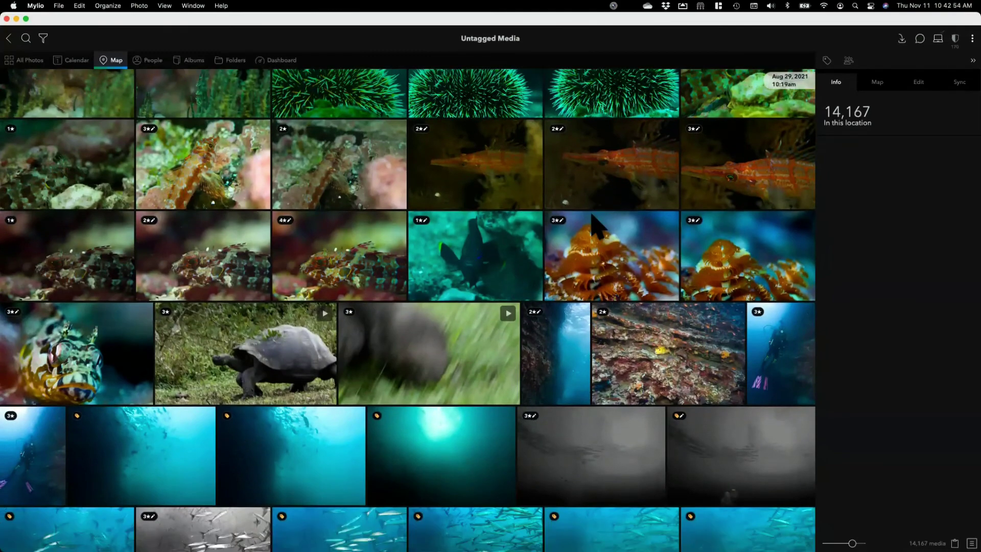
scroll(597, 224, down, 1)
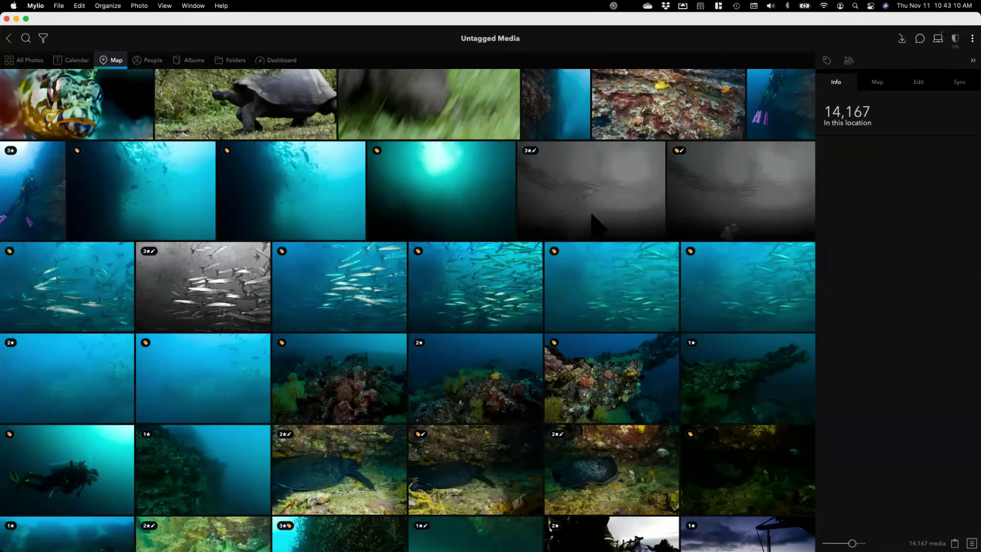
Select the schooling fish photo GAL2021_UW_Day6_042 and show it in the calendar.
click(490, 286)
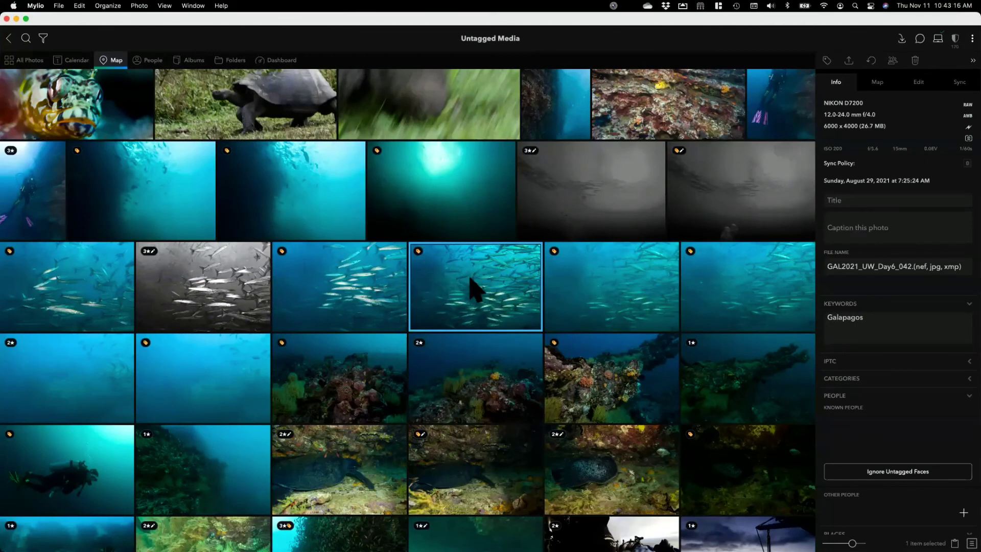
right_click(471, 280)
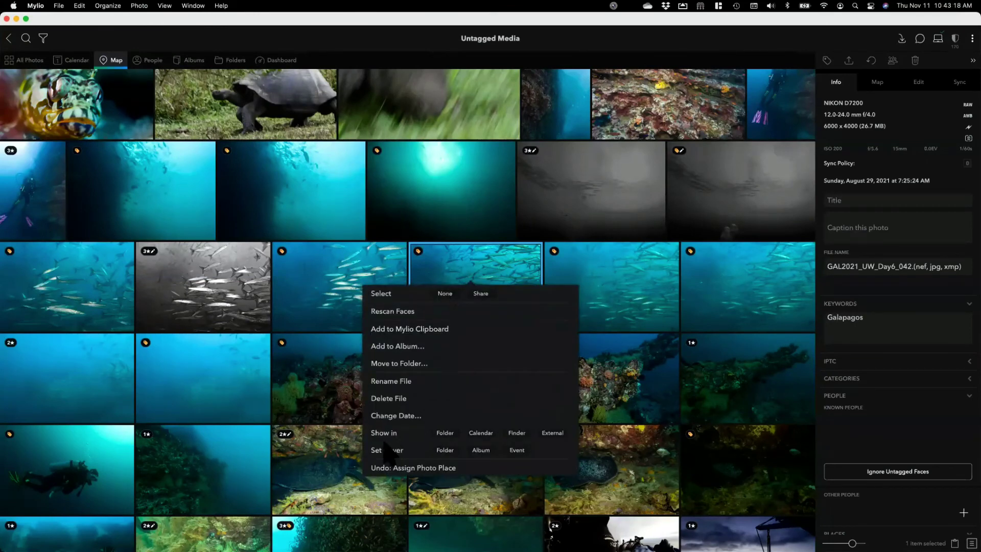
click(479, 433)
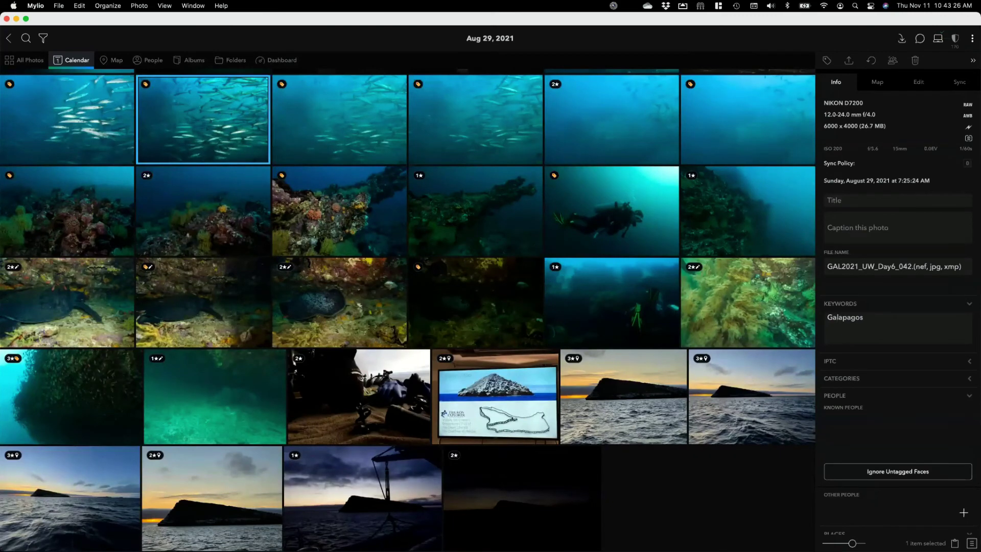
Select the geotagged iPhone photo of the dive site briefing and copy its GPS coordinates, -0.235312, -90.576653.
click(496, 391)
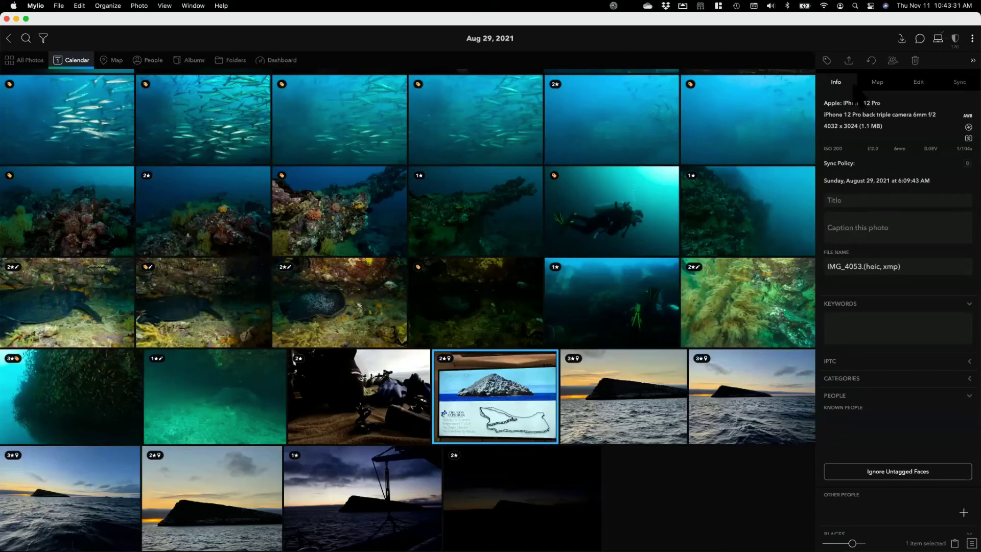
scroll(863, 200, down, 10)
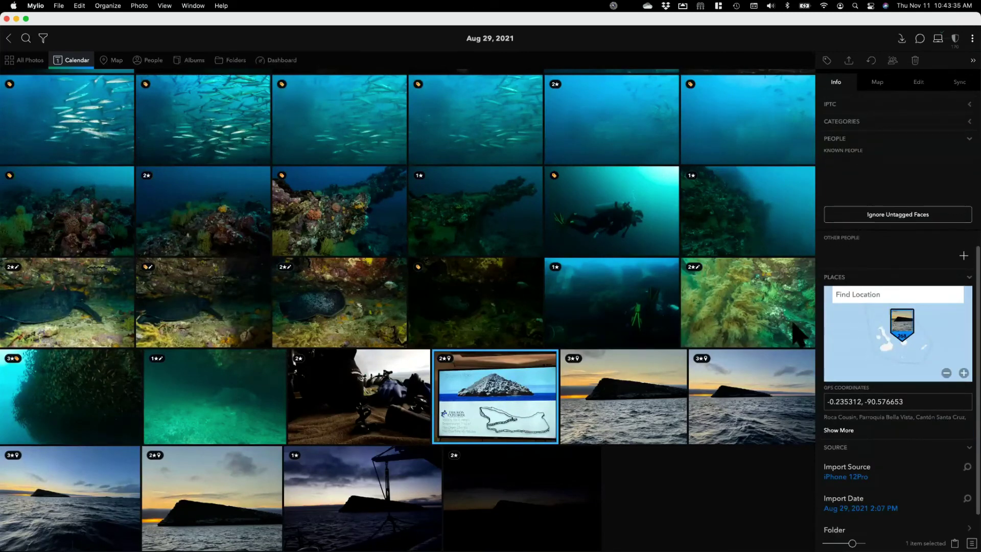
scroll(882, 350, up, 1)
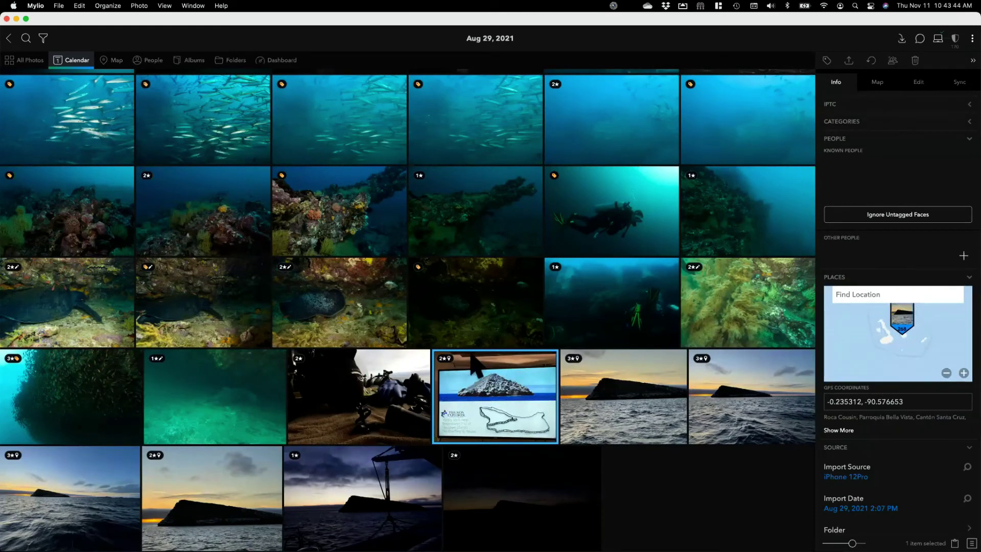
click(914, 398)
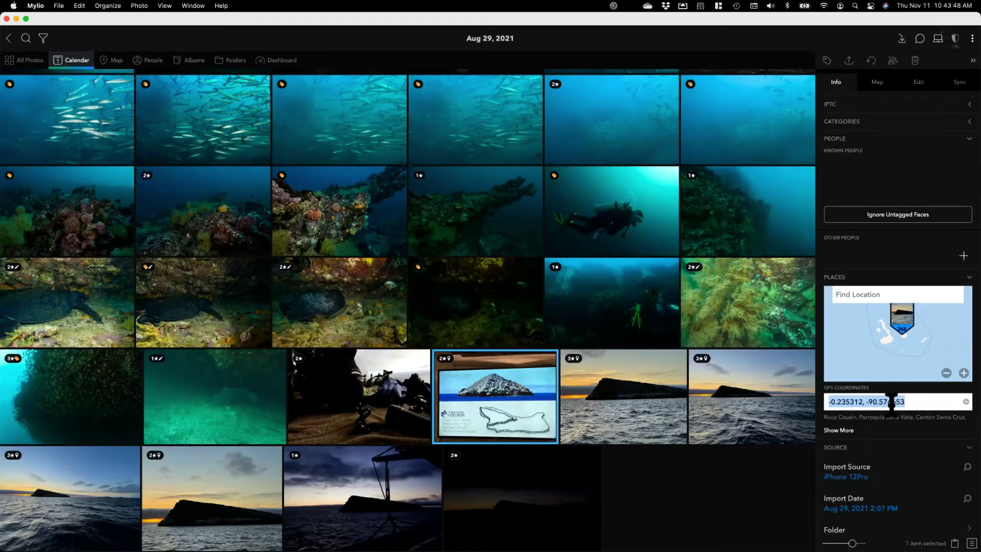
click(79, 6)
click(153, 57)
Look over the Aug 29, 2021 photos and view the grid's annotation options, including the GPS marker.
scroll(544, 396, up, 3)
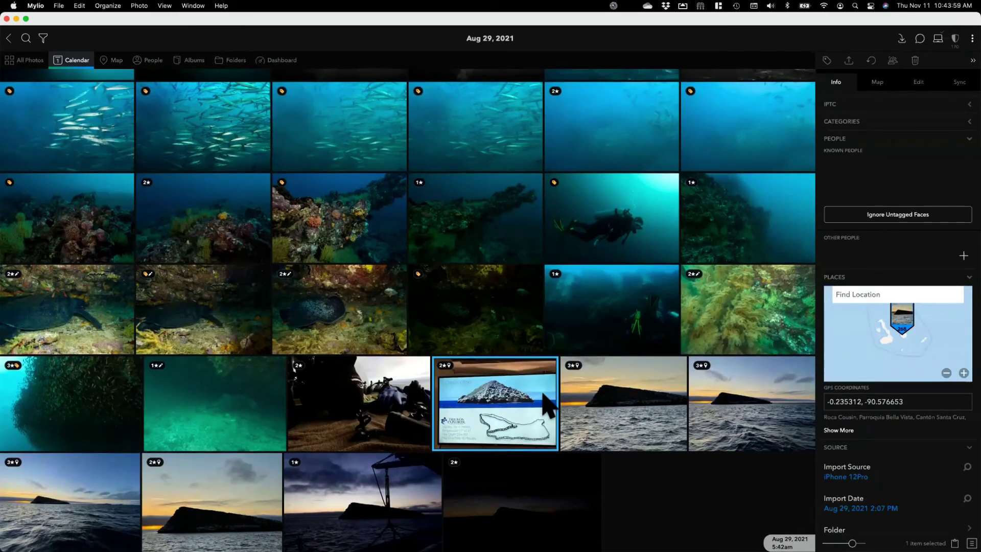
scroll(543, 396, up, 10)
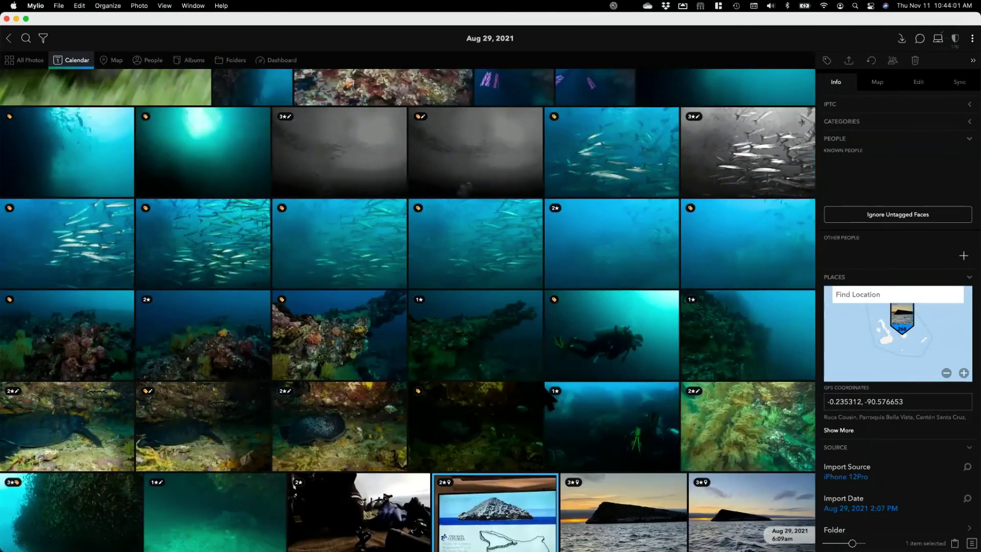
scroll(543, 387, up, 4)
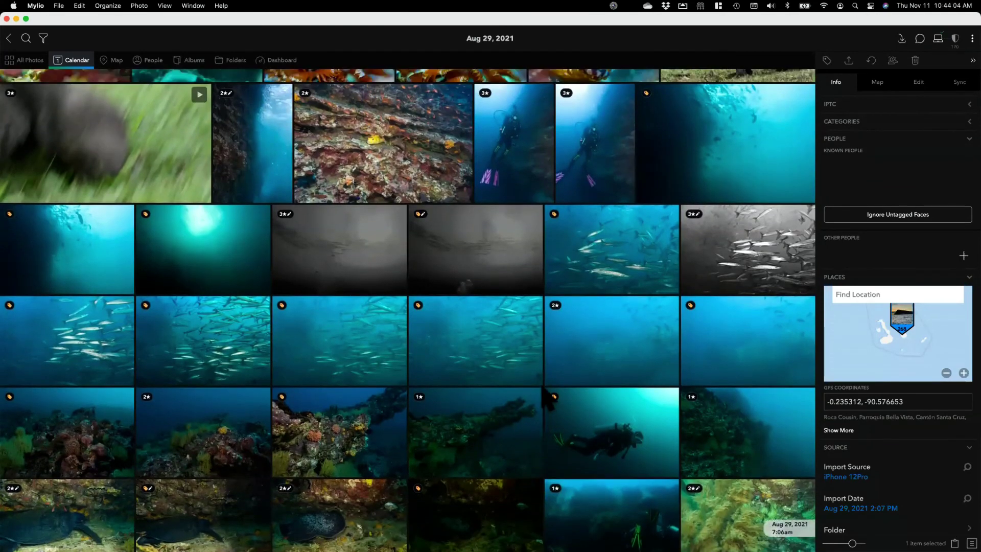
scroll(543, 393, down, 8)
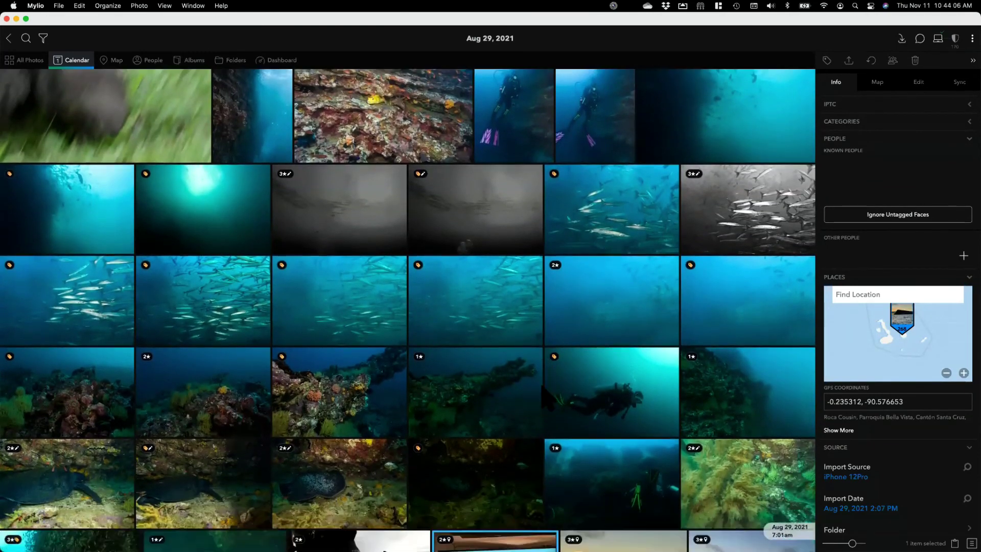
scroll(543, 392, down, 2)
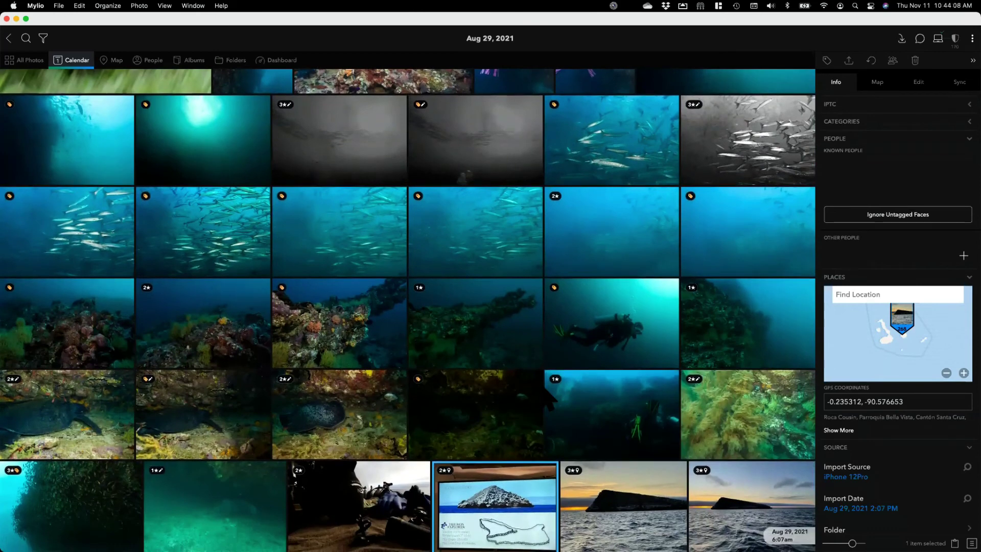
scroll(407, 310, down, 1)
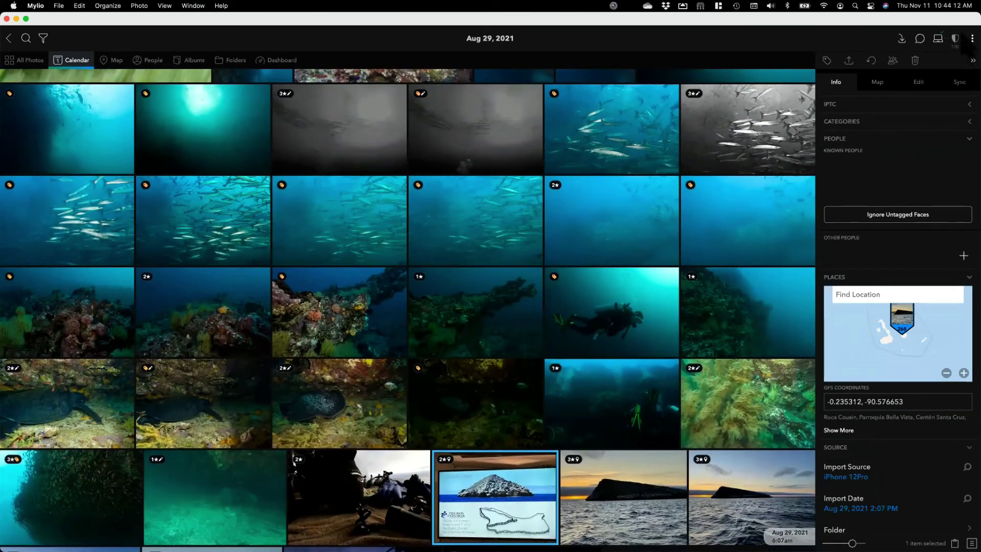
click(971, 39)
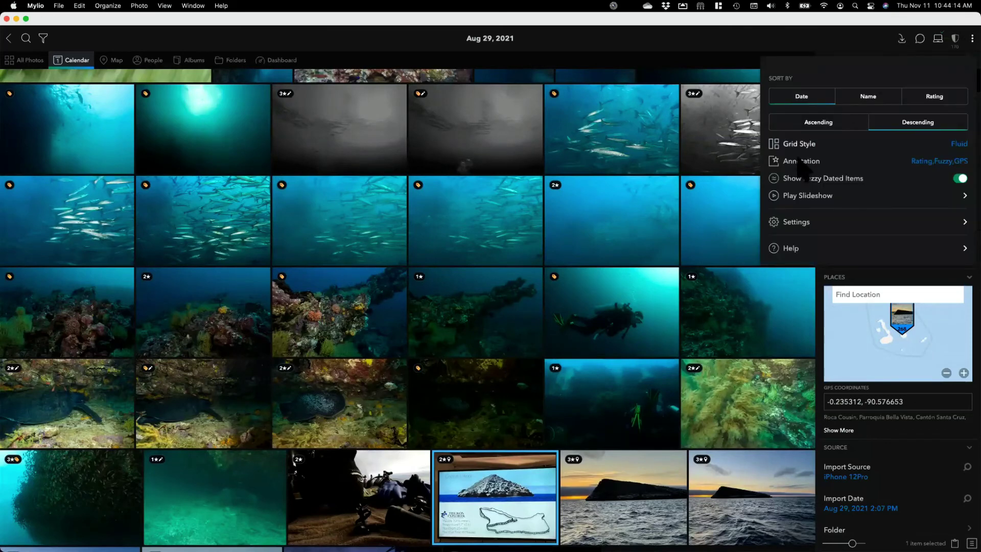
click(794, 162)
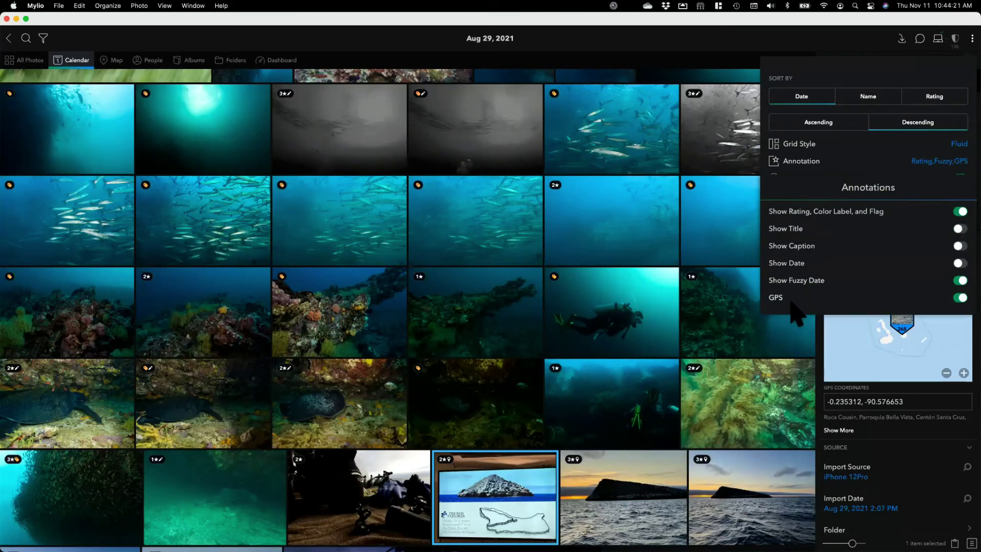
key(Escape)
key(Escape)
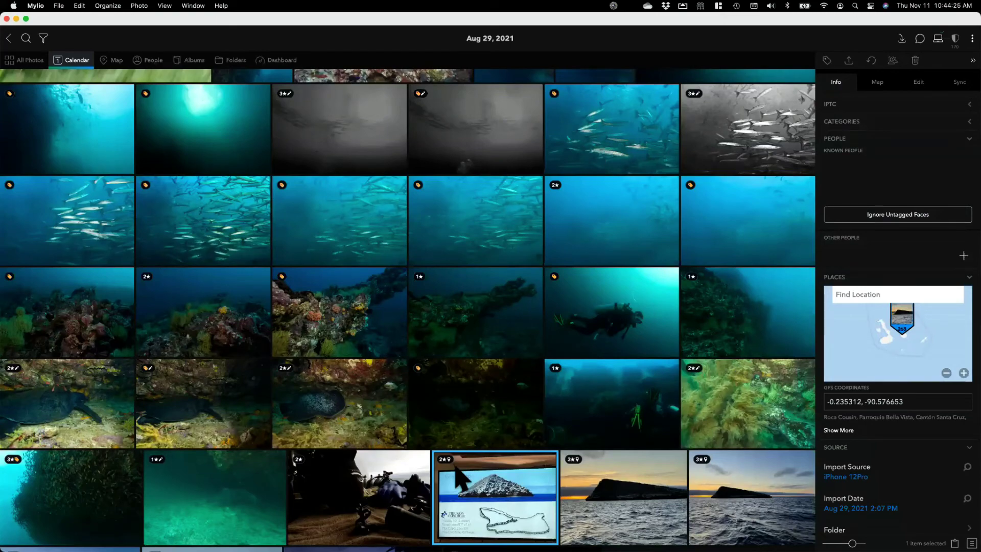
Enlarge the thumbnails and select all photos from the dive gear shot up to the narrow underwater wall shot beside the tortoise videos.
scroll(462, 477, up, 5)
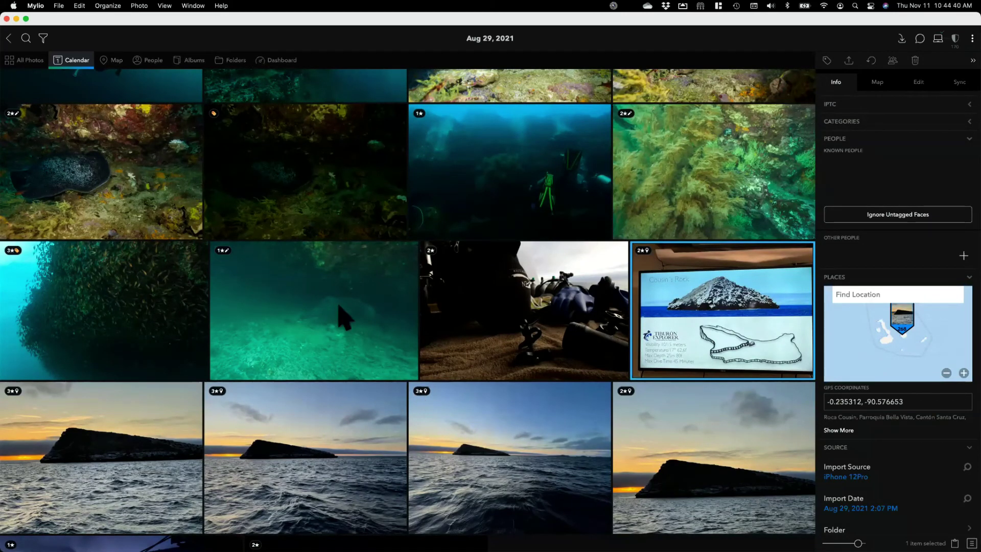
scroll(372, 328, up, 2)
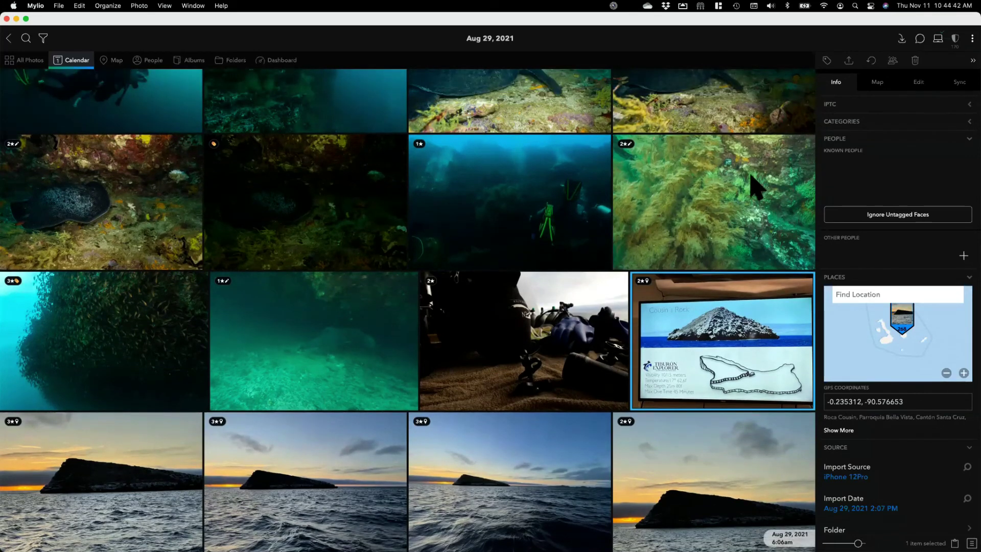
scroll(536, 408, up, 1)
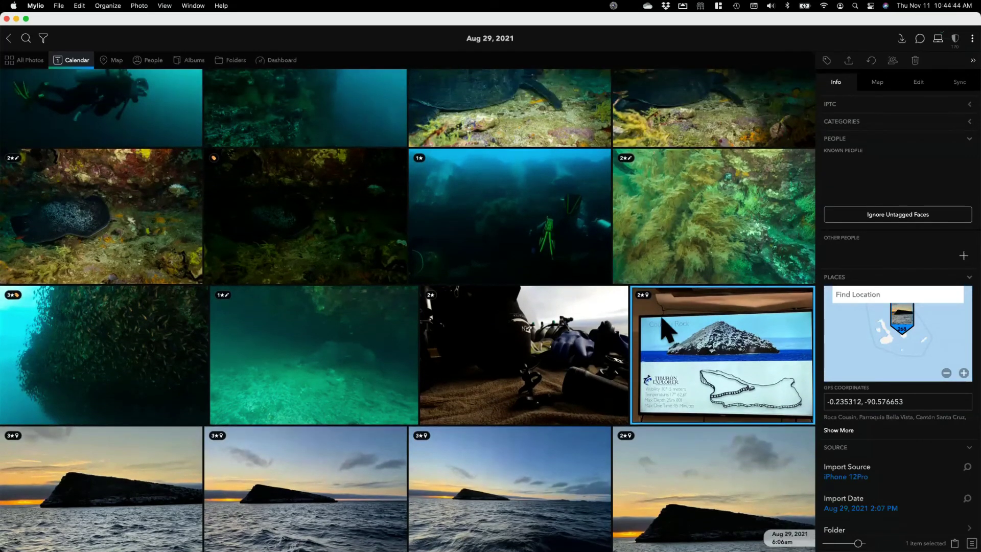
key(Left)
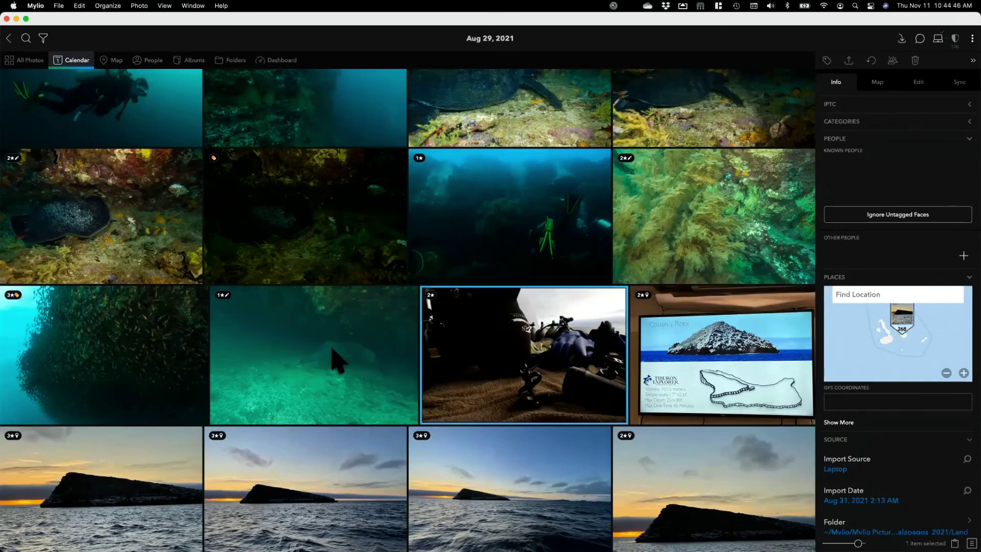
scroll(339, 357, up, 8)
scroll(314, 340, up, 7)
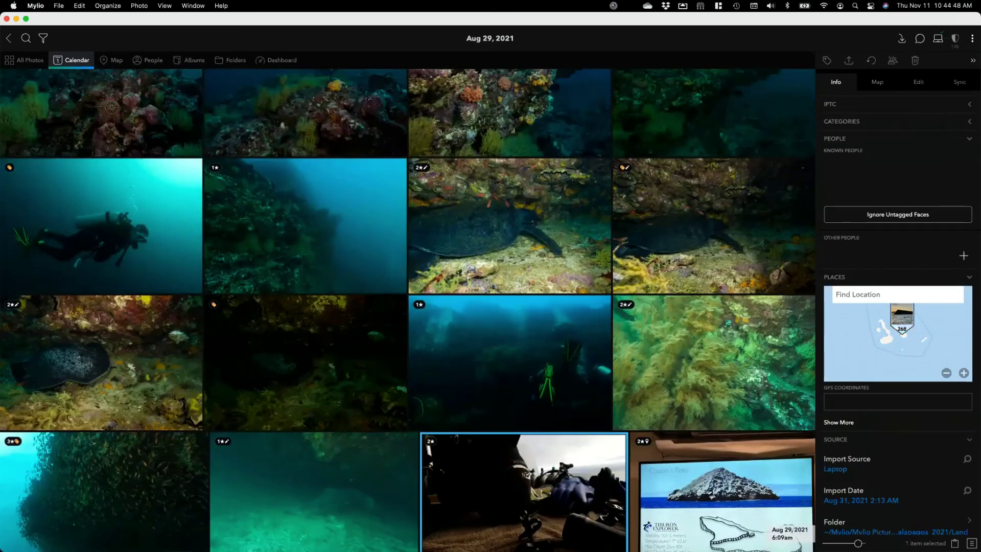
scroll(314, 341, up, 15)
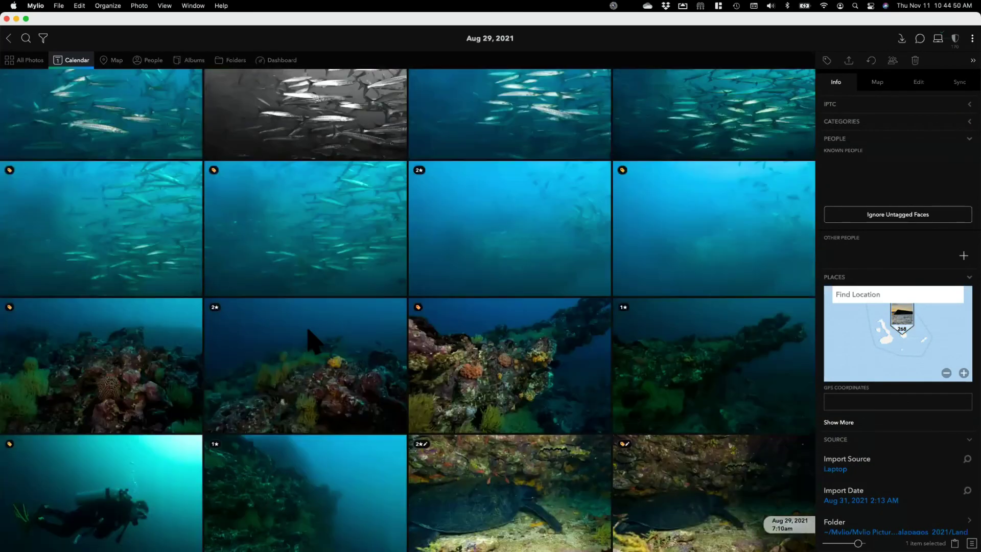
scroll(313, 340, up, 15)
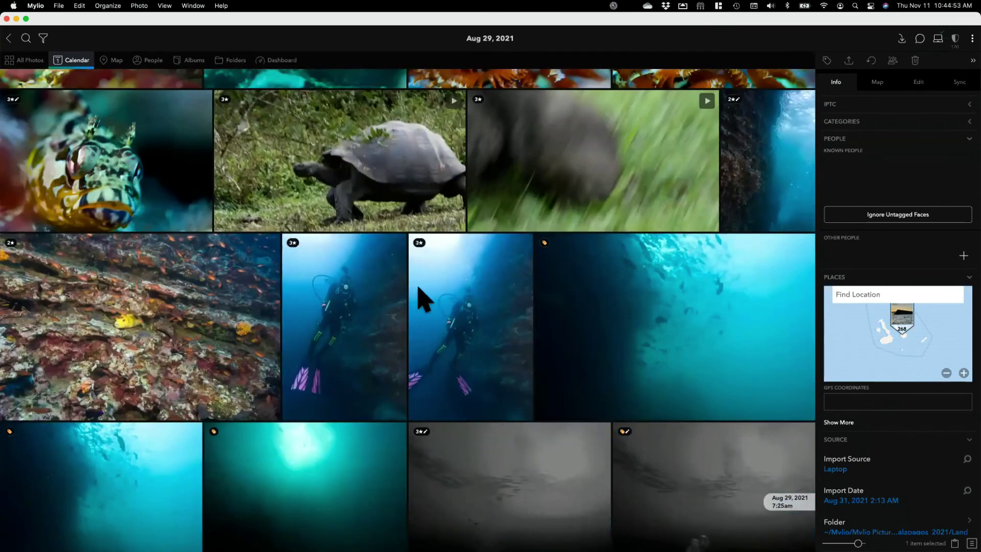
shift+click(766, 187)
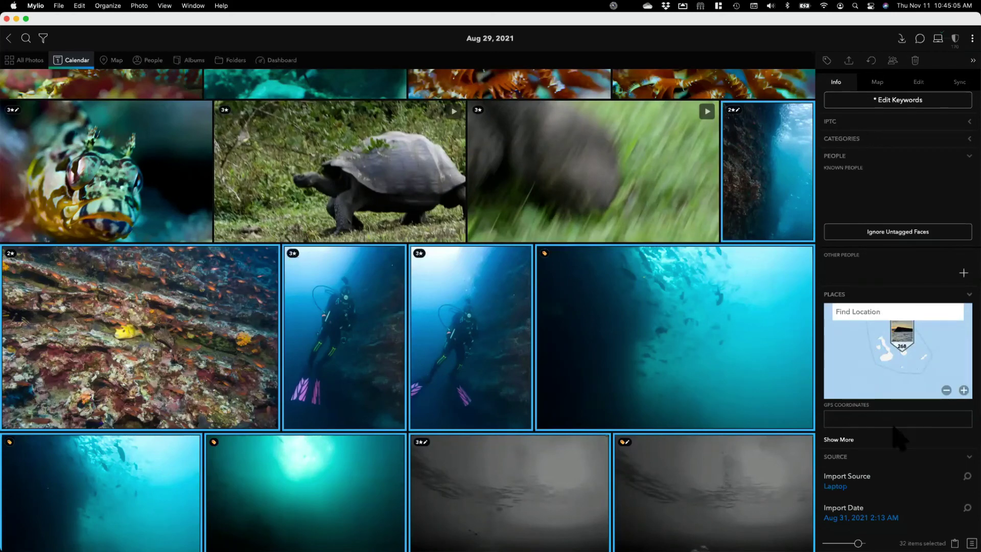
Paste the GPS coordinates -0.235312, -90.576653 for the selected dive photos and apply the location to all of them.
click(841, 420)
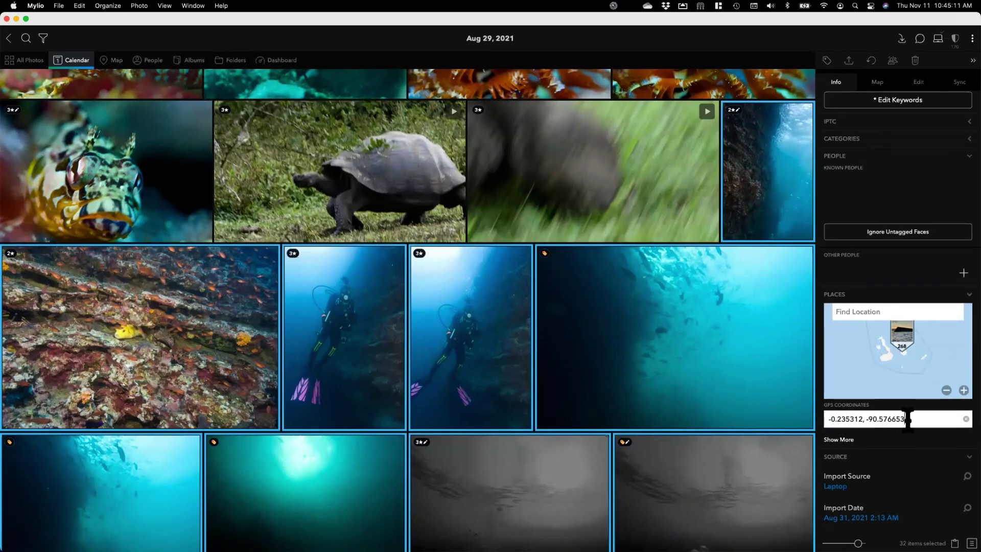
key(Return)
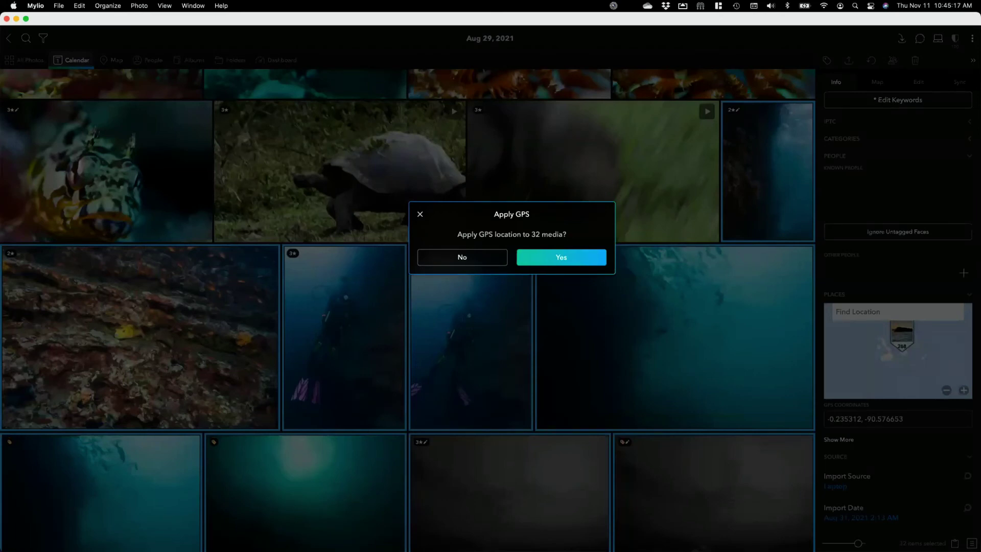
key(Return)
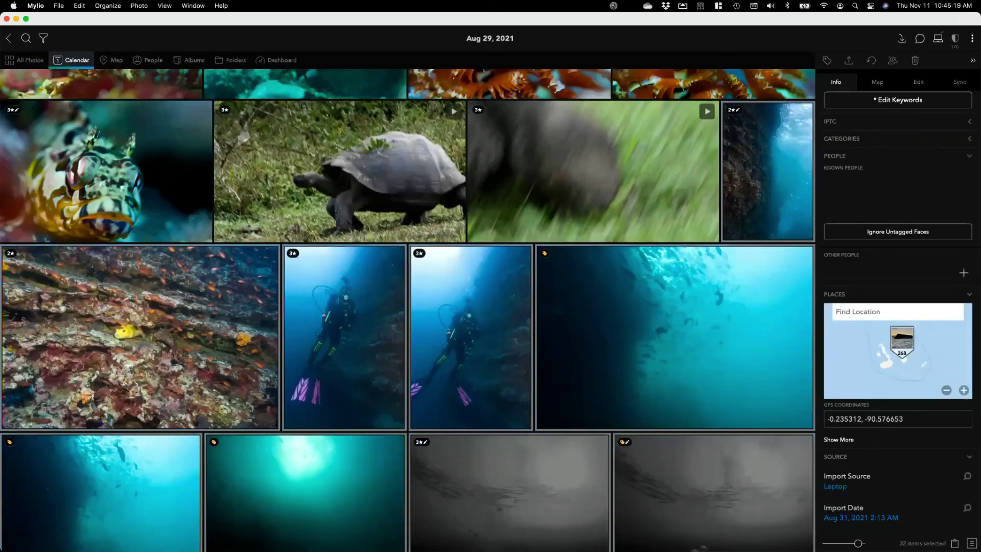
Check the GPS markers on the Aug 29, 2021 dive photos from the tortoise videos down to the dive site briefing.
scroll(408, 310, down, 5)
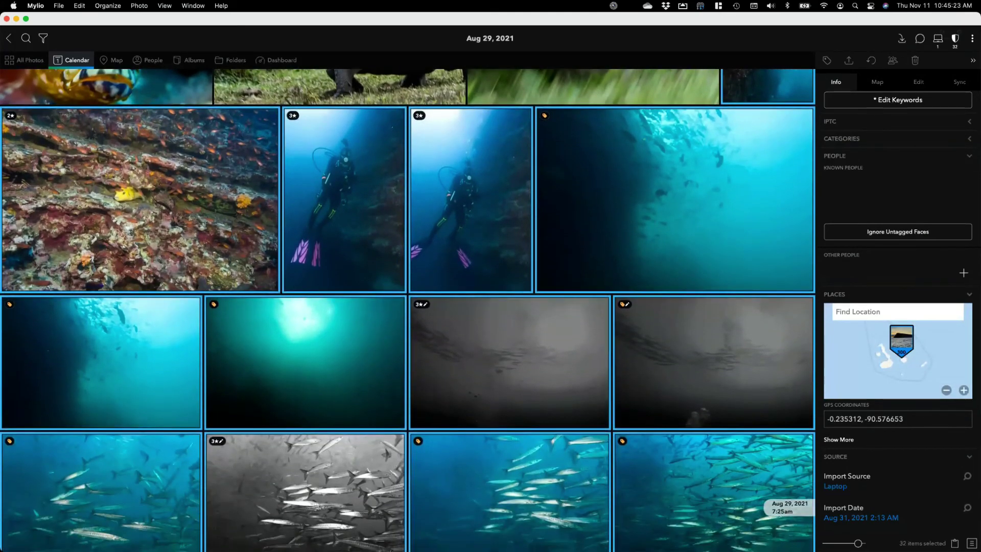
scroll(408, 310, down, 10)
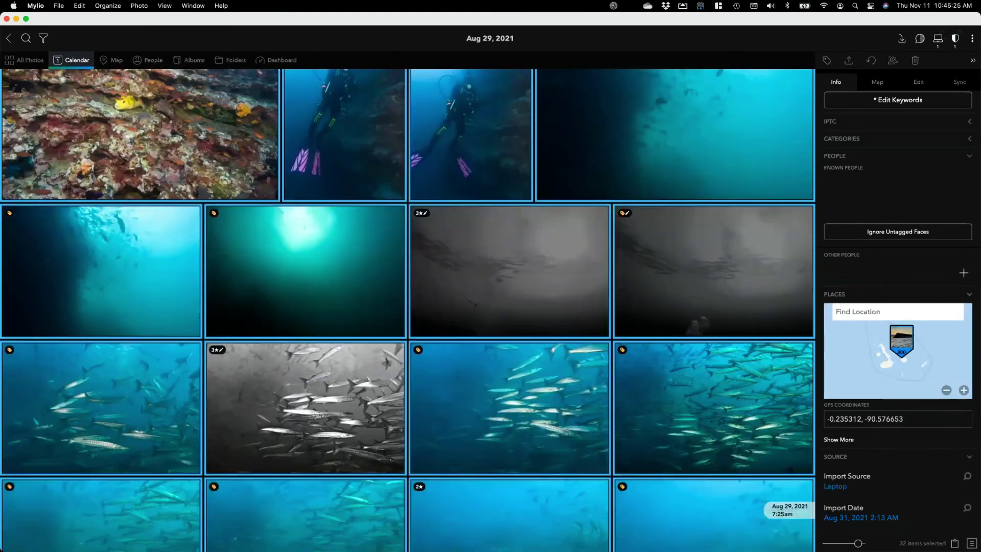
scroll(407, 310, down, 10)
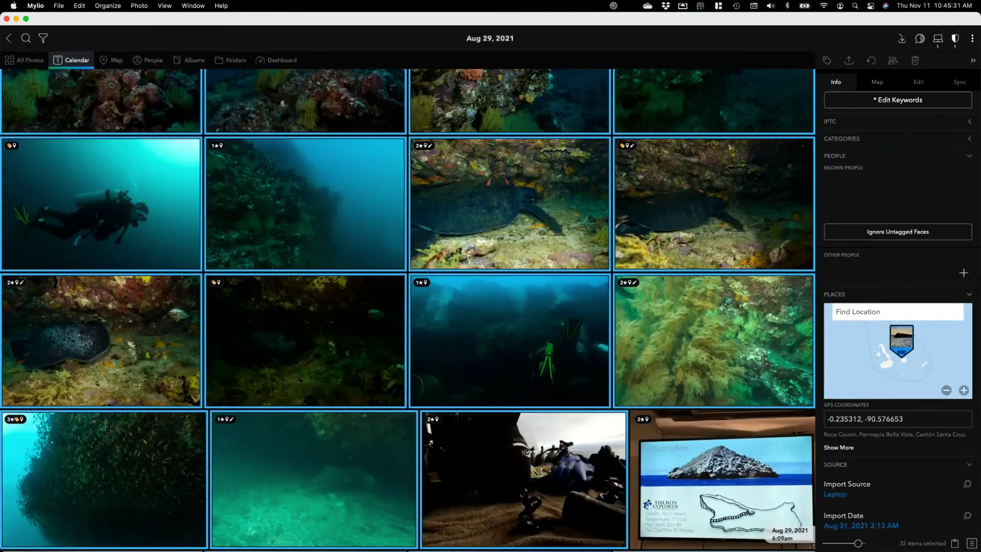
Open the library's map view and find the location Galapagos Islands, Ecuador.
double_click(111, 60)
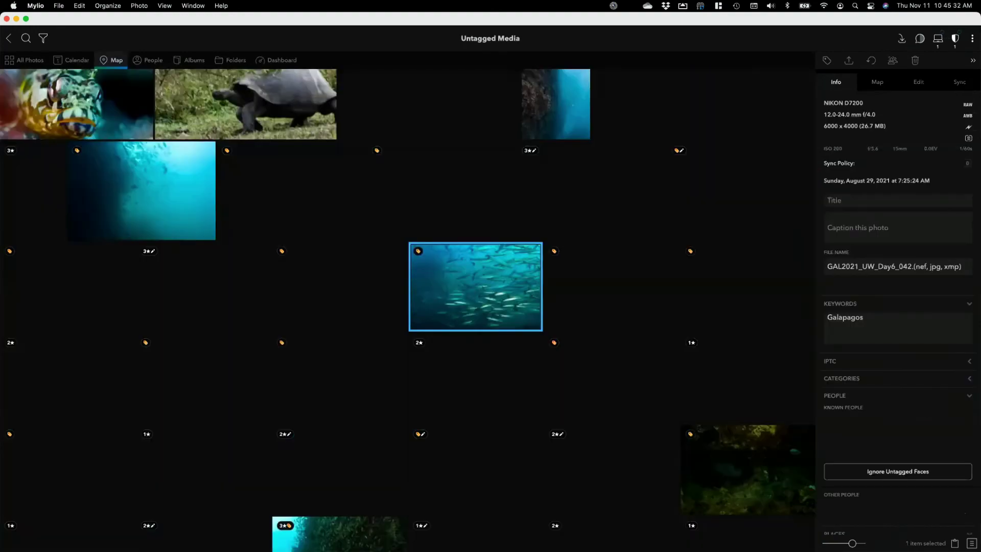
drag(480, 398, 421, 195)
click(34, 78)
text(ga)
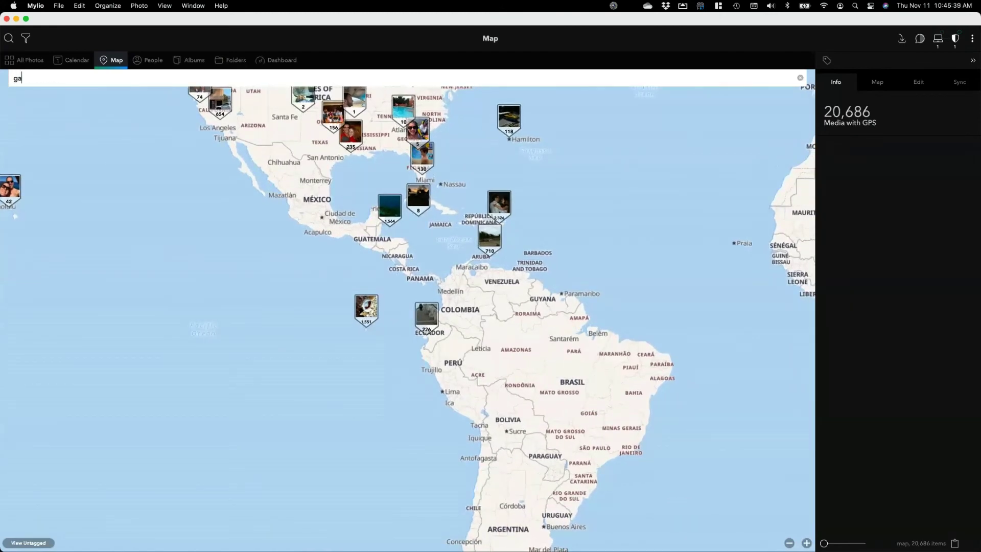
text(lapagos)
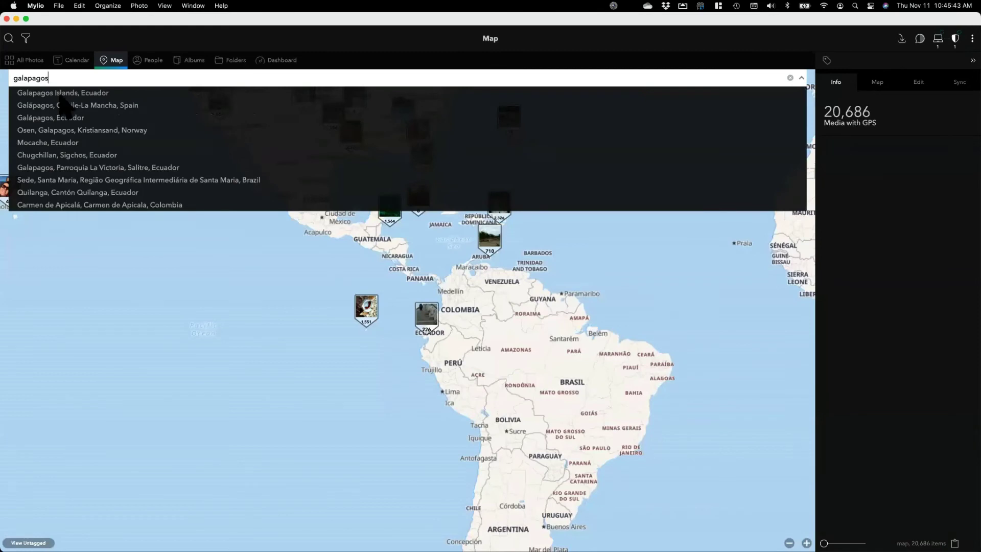
click(62, 94)
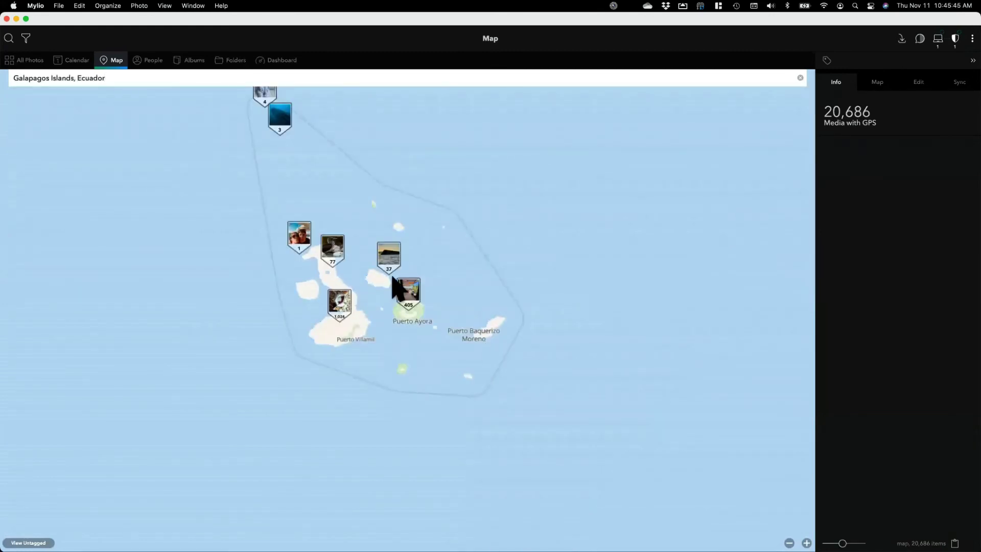
Open the photo cluster off the northeast coast of Isla Santiago to view the dive photos at that location.
scroll(396, 288, up, 10)
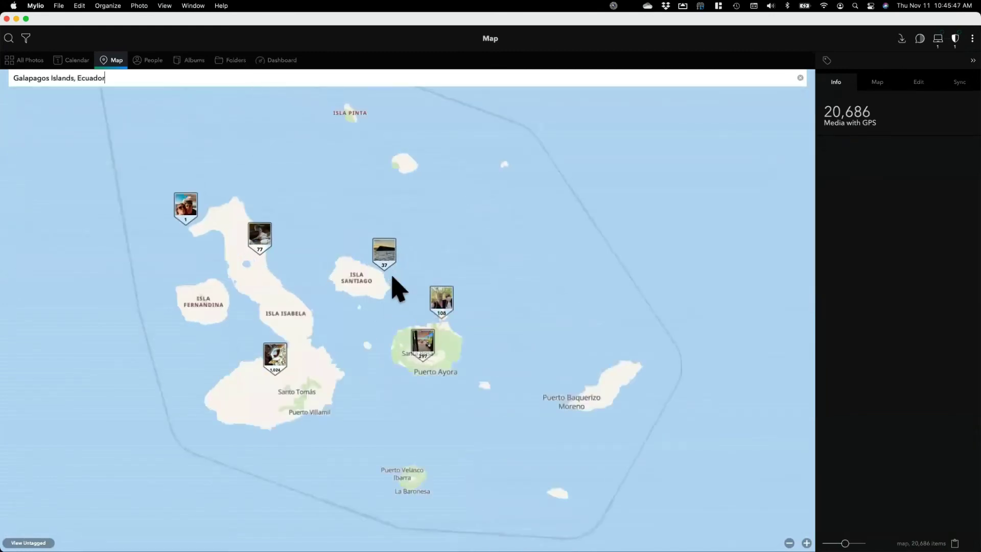
scroll(396, 289, up, 3)
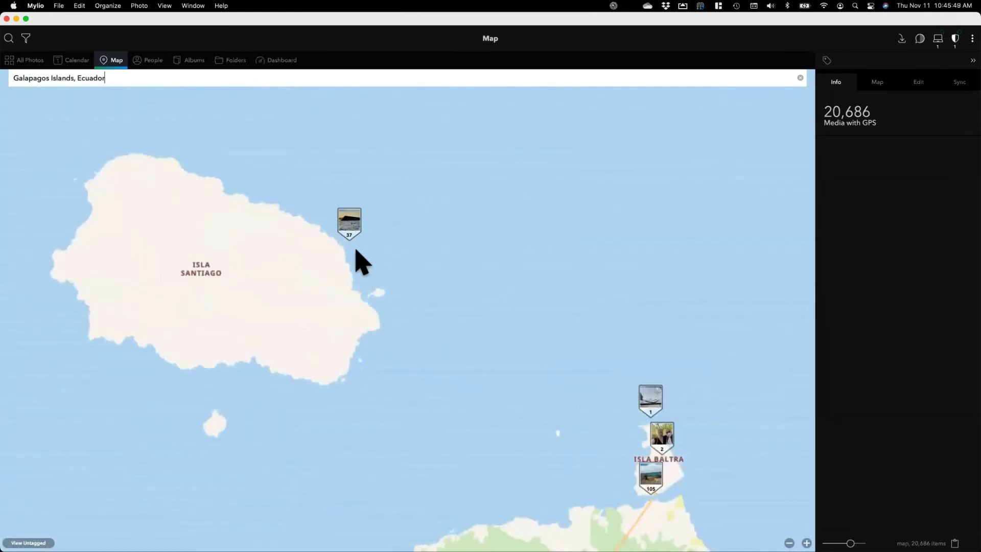
scroll(346, 244, up, 5)
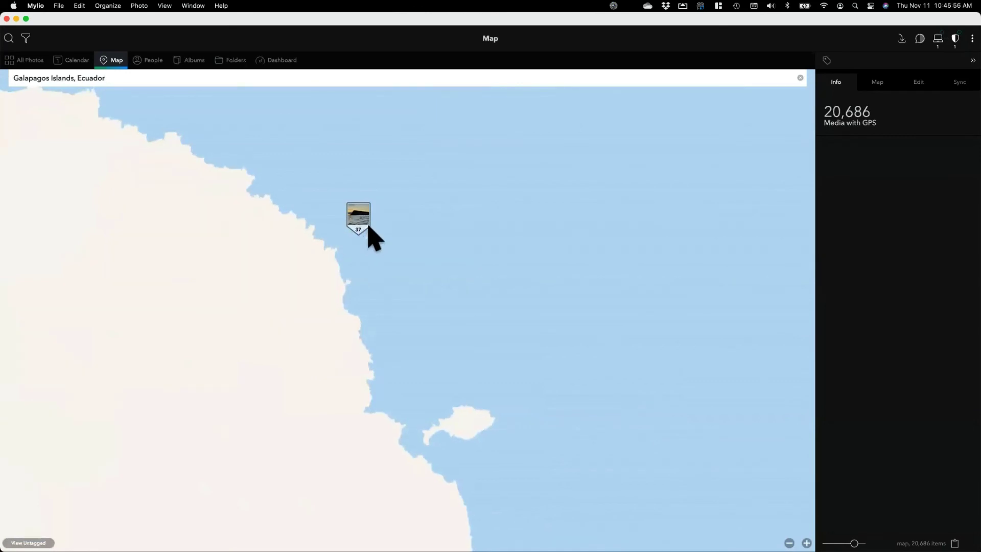
click(358, 217)
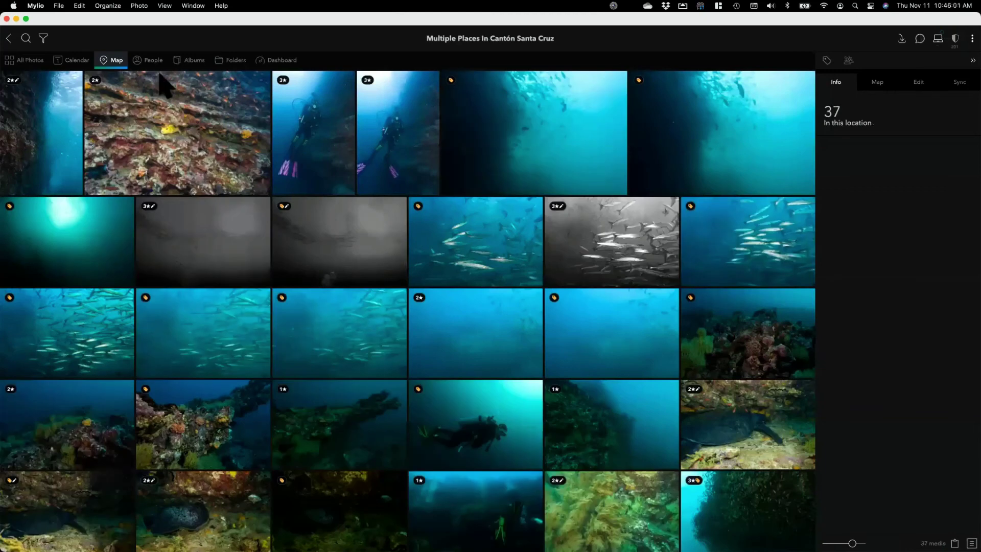
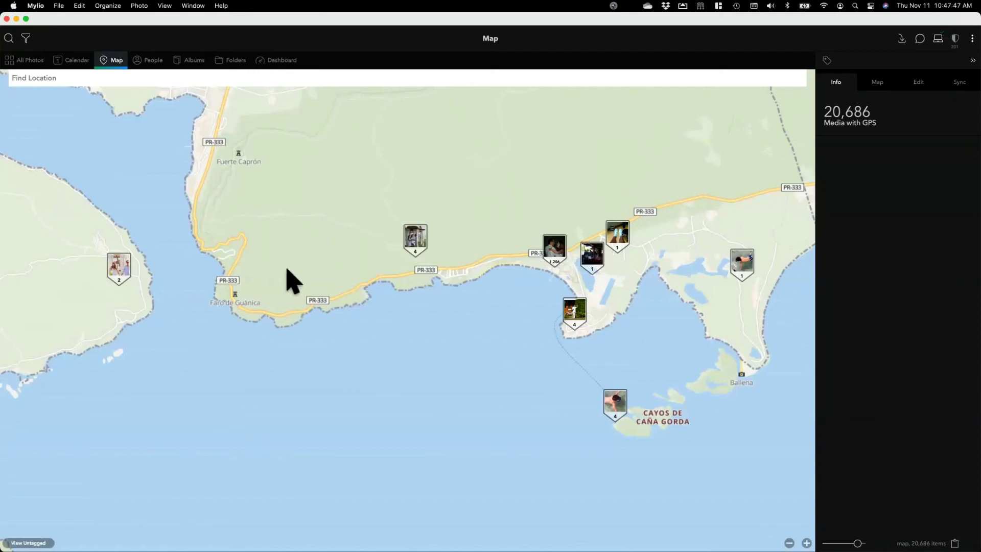
Open the two-photo cluster across the bay west of Faro de Guánica and show an enlarged map beside the wedding photos.
click(124, 279)
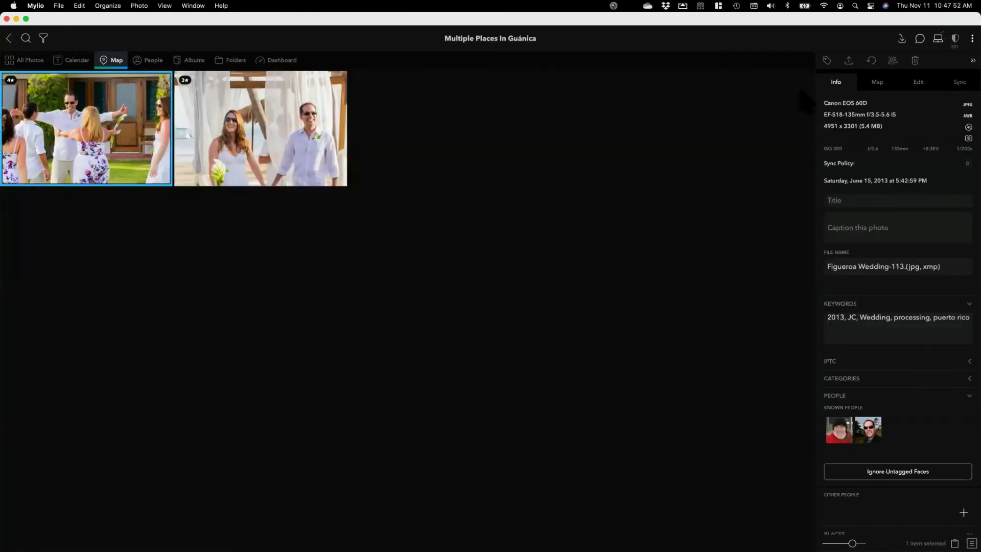
click(879, 83)
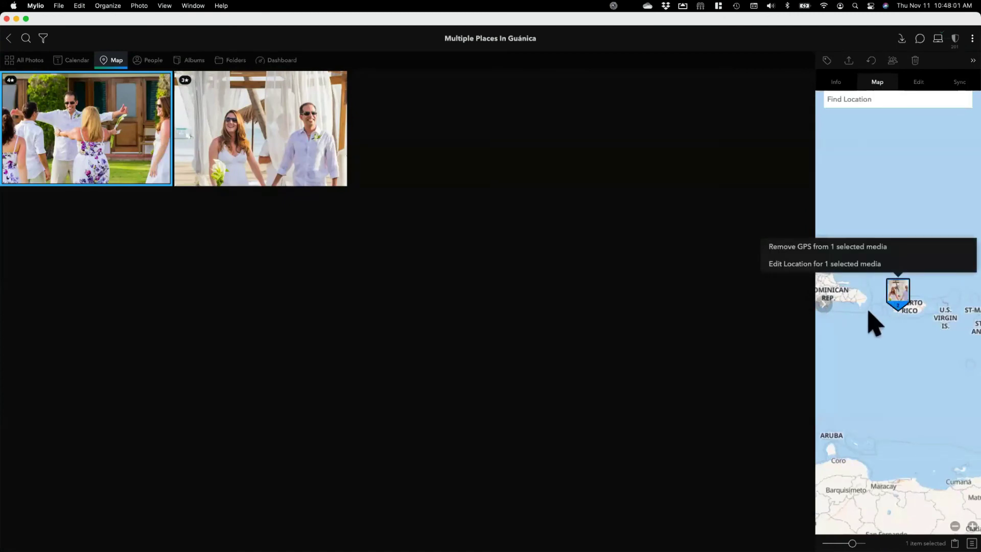
click(823, 304)
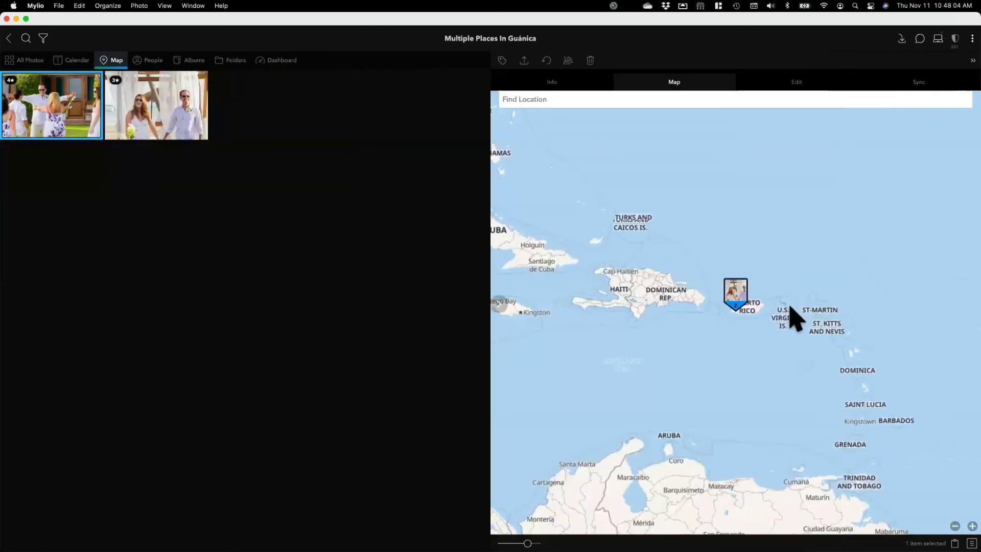
Examine where the selected wedding photo's marker sits on the coast near Guánica and view its location options.
click(735, 306)
scroll(735, 314, up, 3)
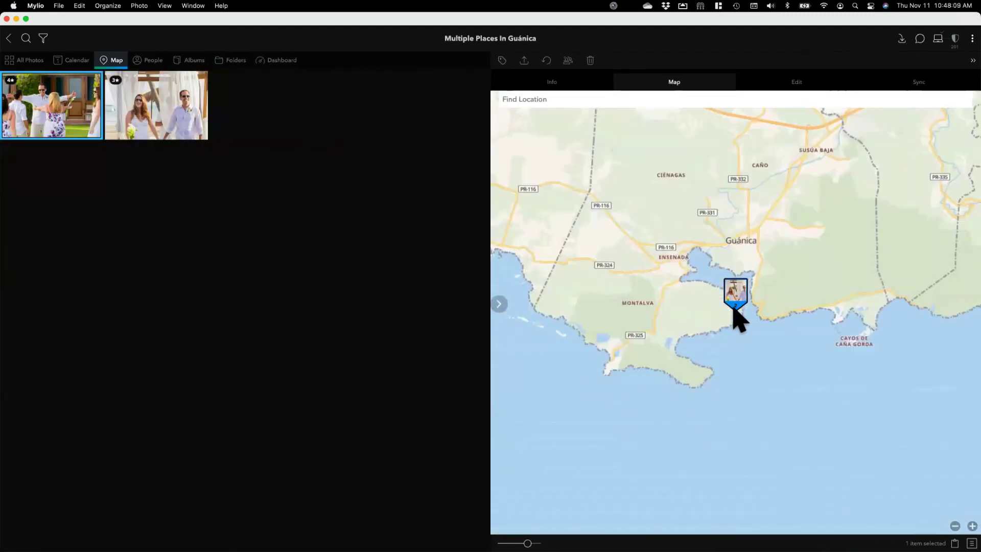
scroll(735, 315, up, 2)
scroll(734, 308, up, 1)
drag(904, 319, 712, 289)
scroll(713, 300, down, 1)
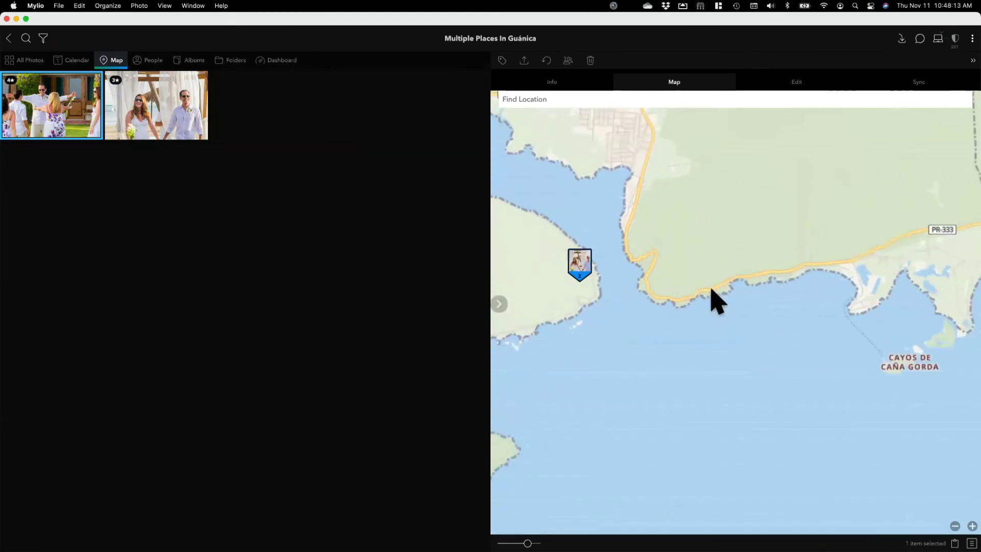
click(580, 264)
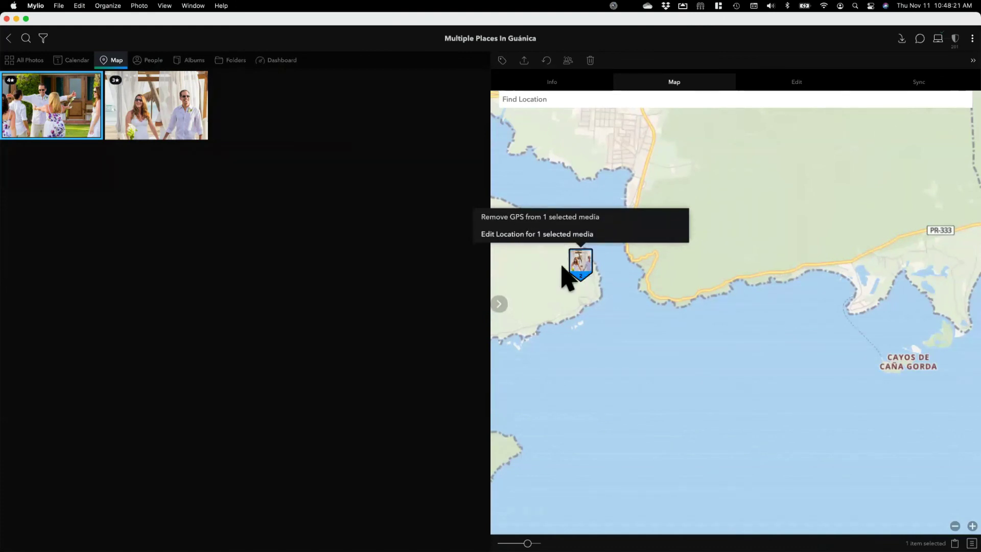
click(591, 298)
Select both wedding photos, move their location to Copamarina Beach Resort in Guánica, apply it and shrink the map panel.
shift+click(153, 121)
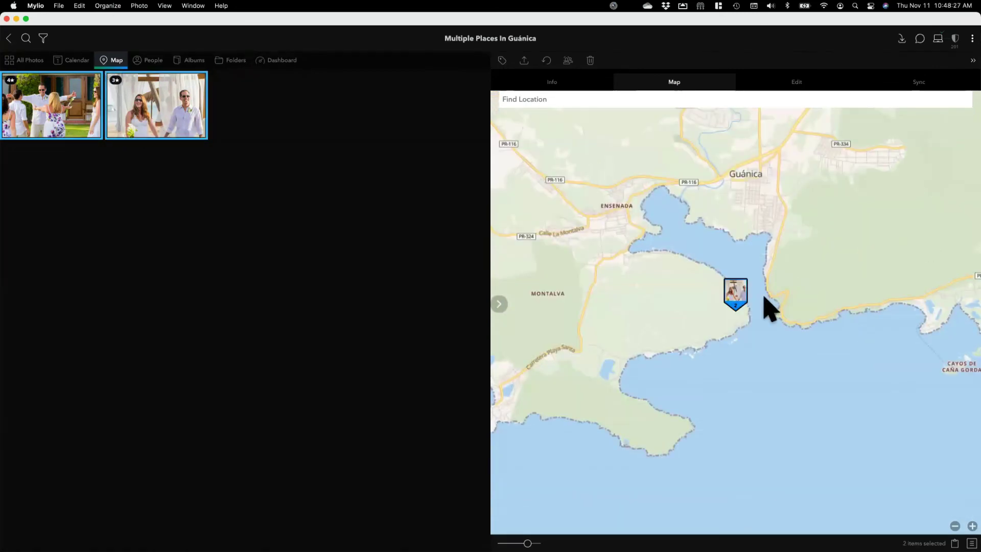
click(736, 292)
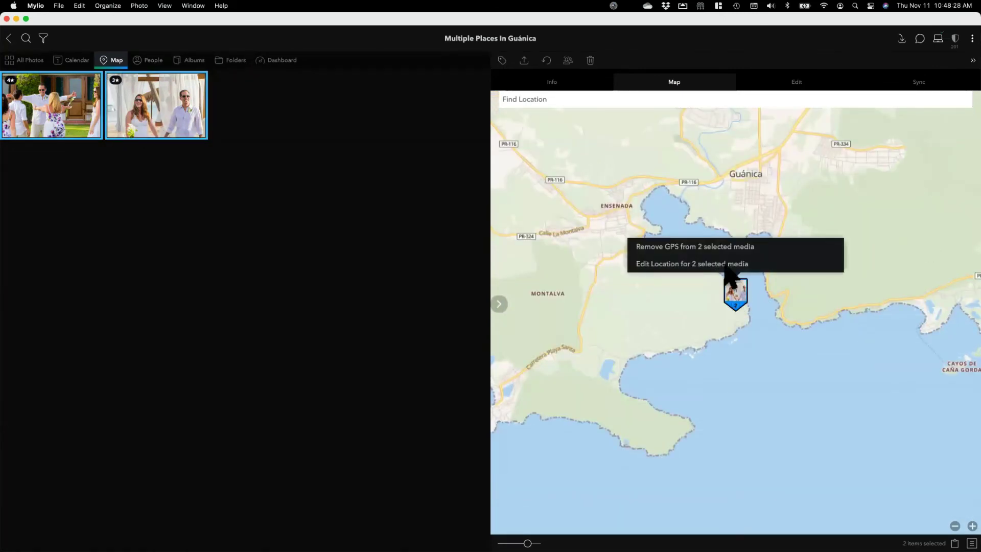
click(685, 264)
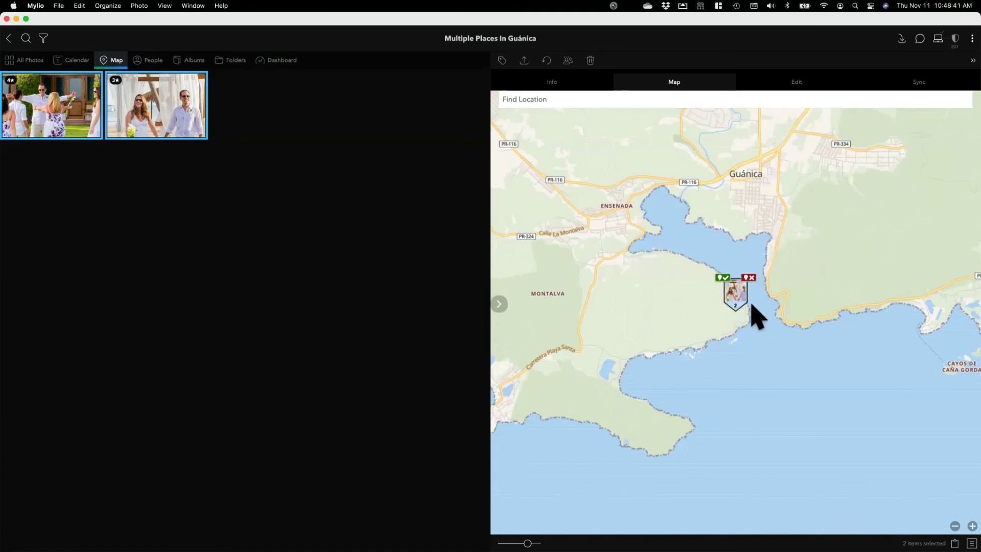
drag(751, 304, 912, 285)
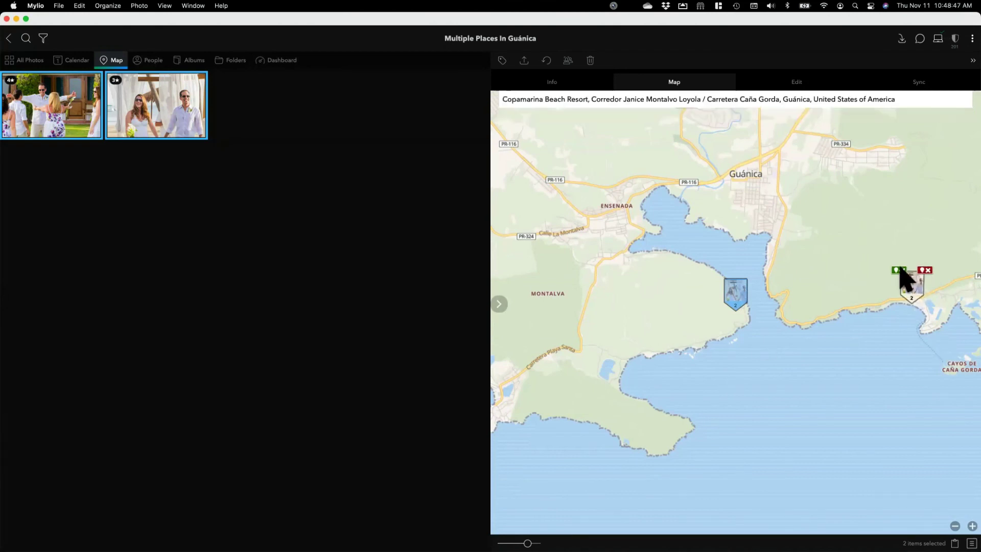
click(897, 270)
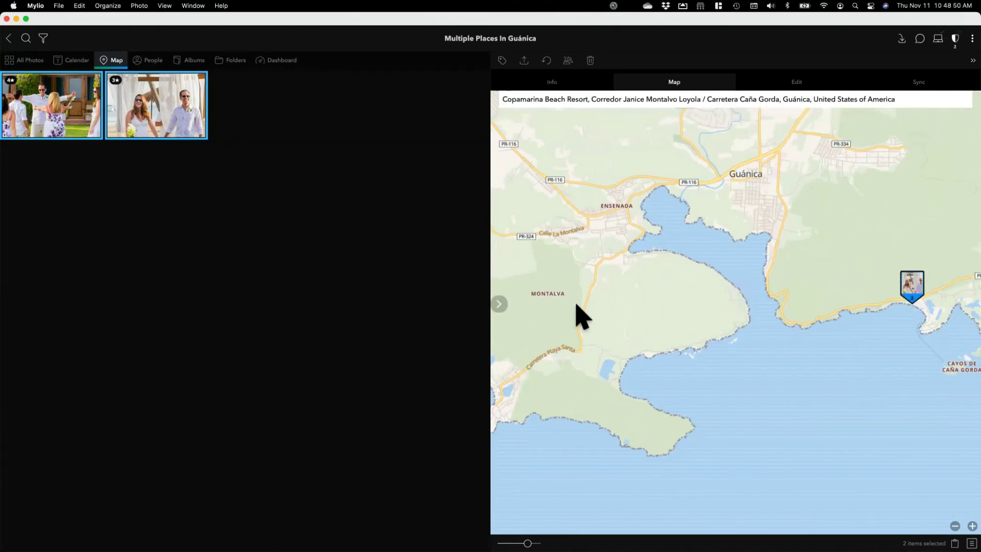
click(501, 304)
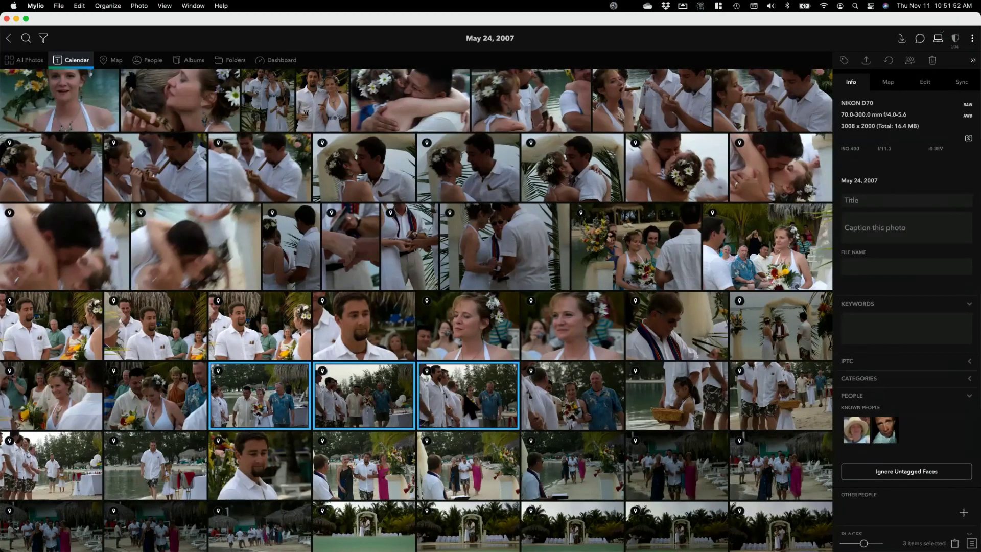
Look through the May 24, 2007 wedding photos and select all of them.
scroll(417, 310, down, 3)
scroll(417, 310, up, 3)
scroll(467, 403, up, 3)
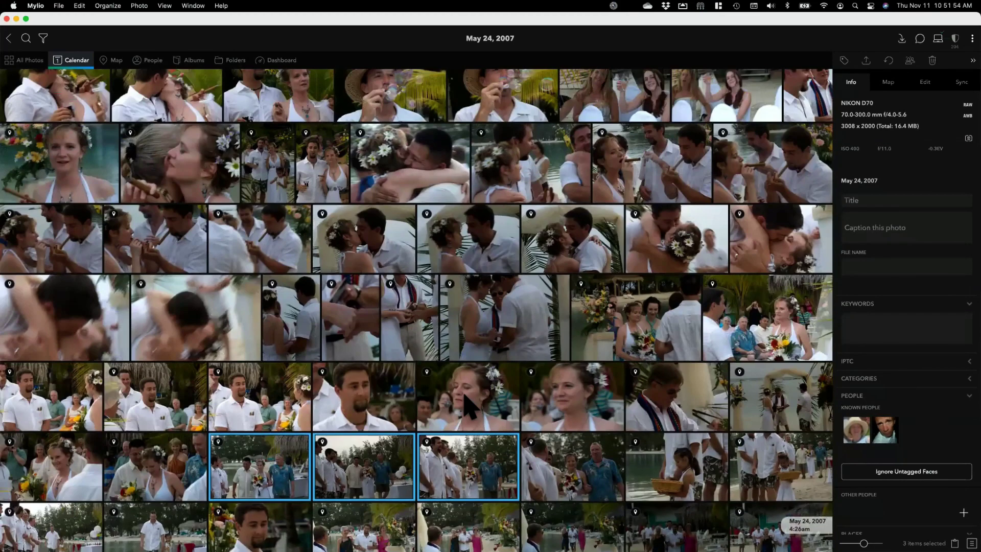
scroll(467, 403, up, 10)
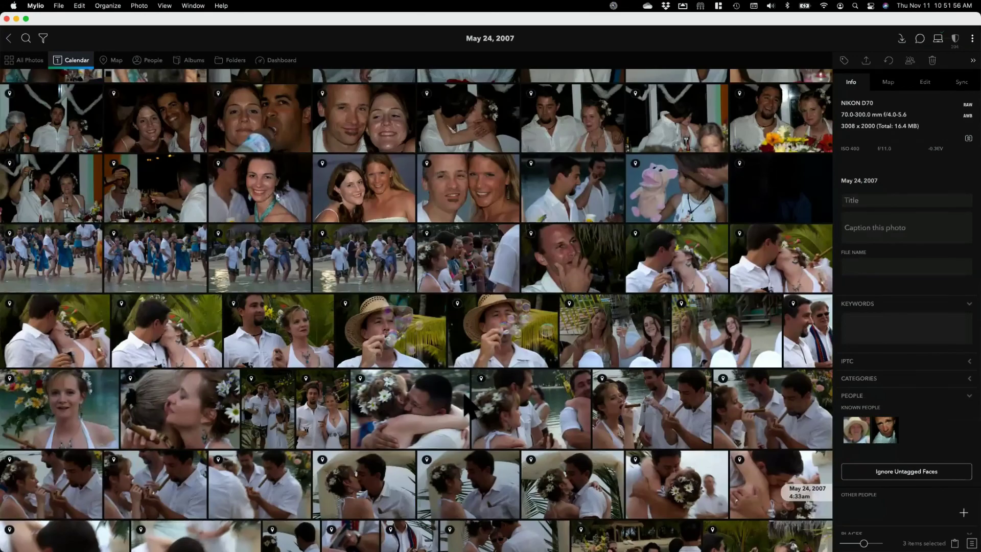
key(super+a)
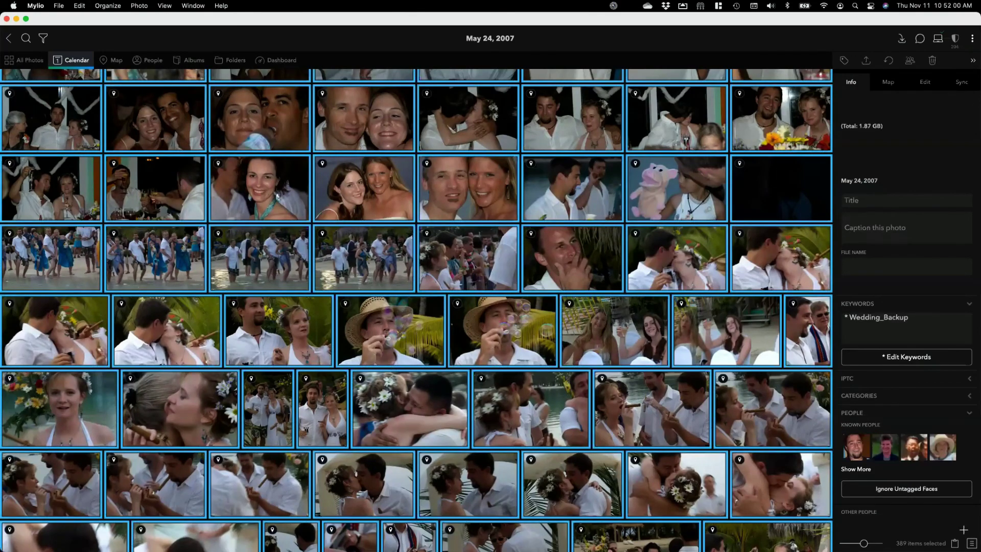
scroll(378, 209, down, 10)
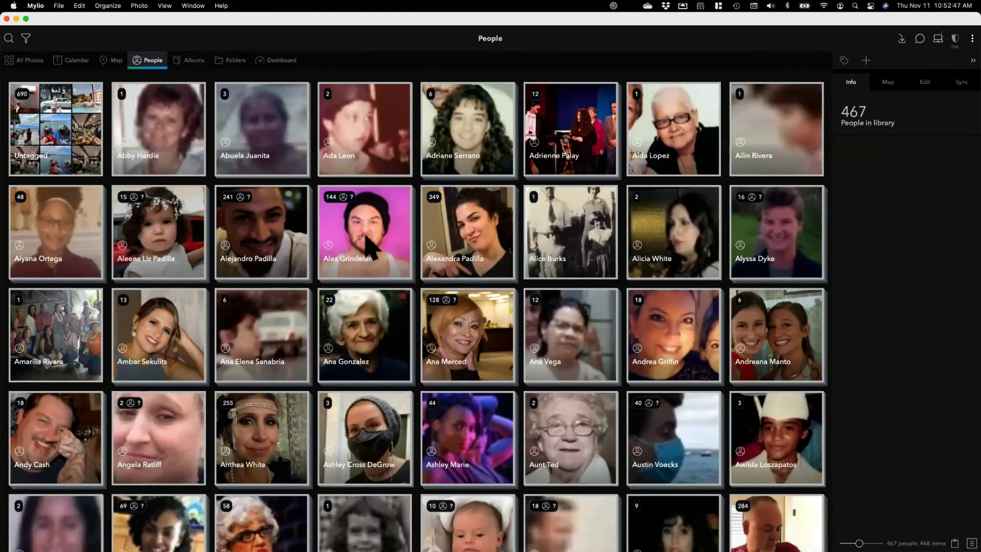
Select the pink-background portrait with its dark-haired neighbour to show the combine option, and inspect the neighbour's first and last name fields alone.
click(383, 244)
super+click(449, 242)
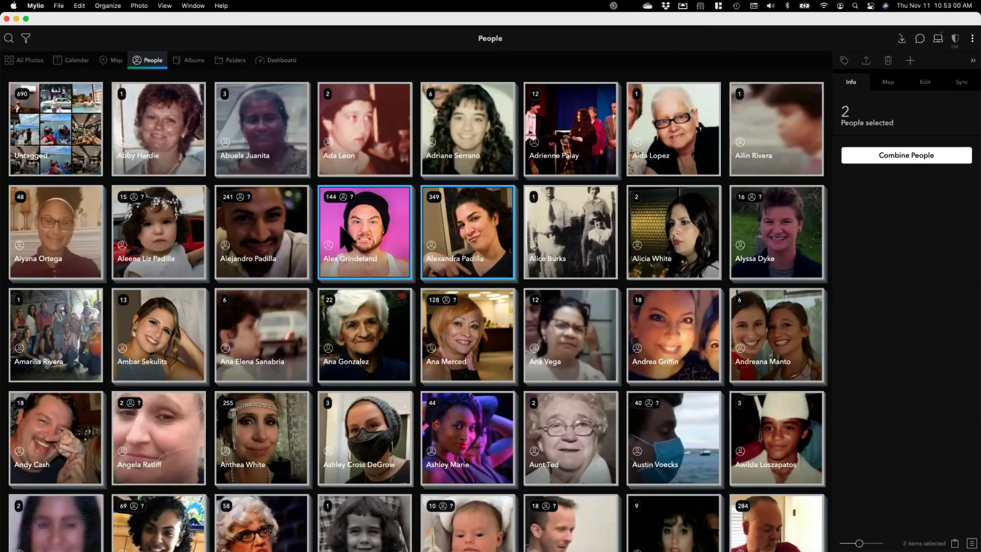
click(465, 254)
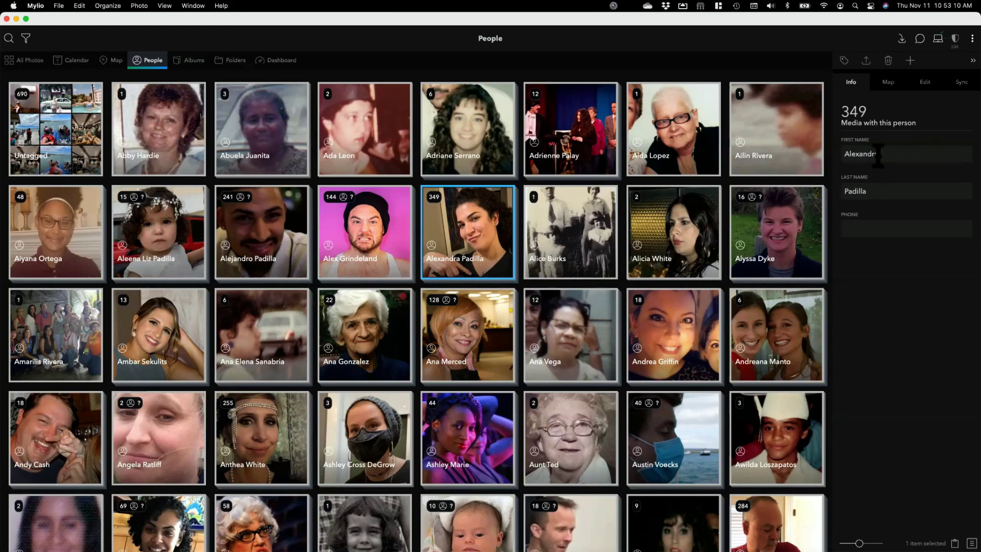
double_click(877, 156)
double_click(879, 189)
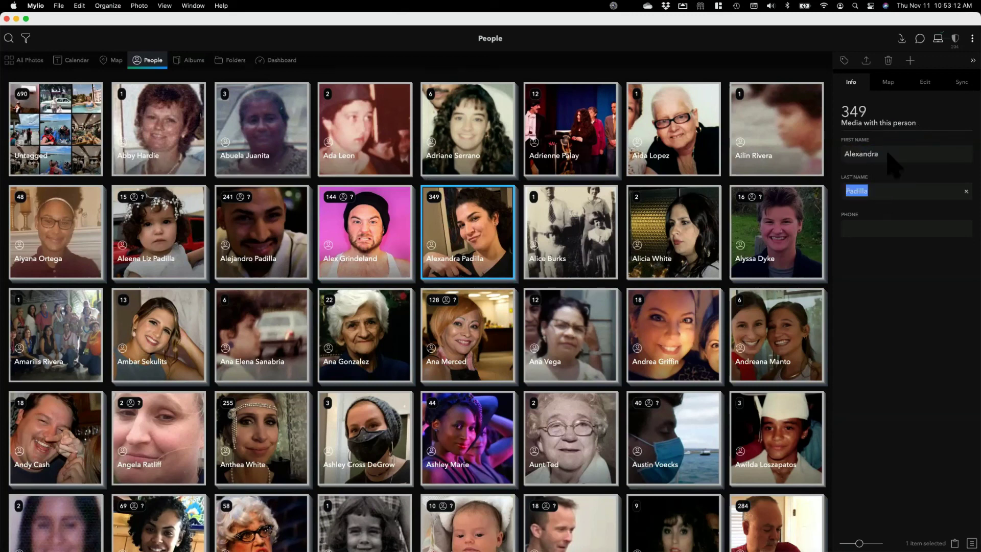
key(shift+Tab)
key(Return)
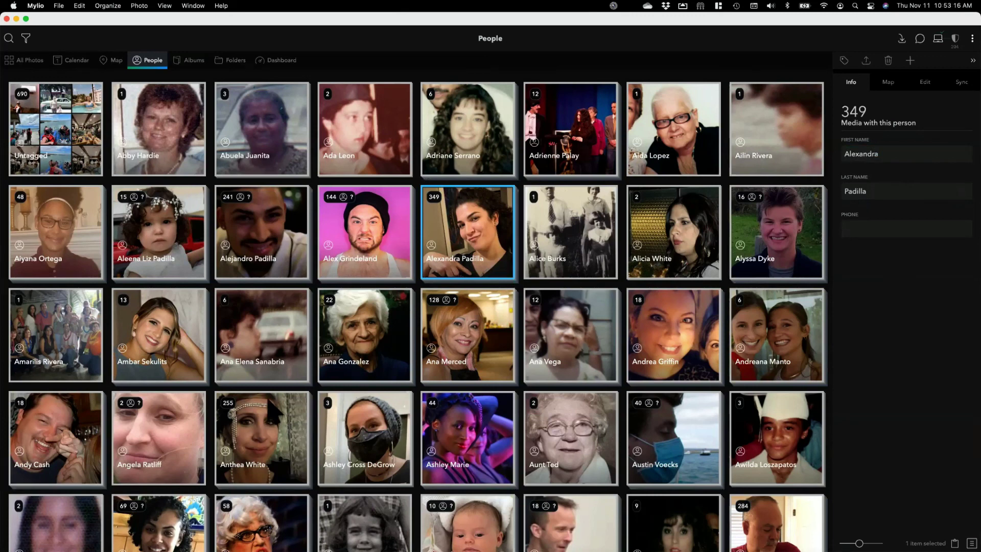
Select the woman with the headband, the dark-haired woman in row two and the woman directly below her together, and clear the selection.
click(250, 439)
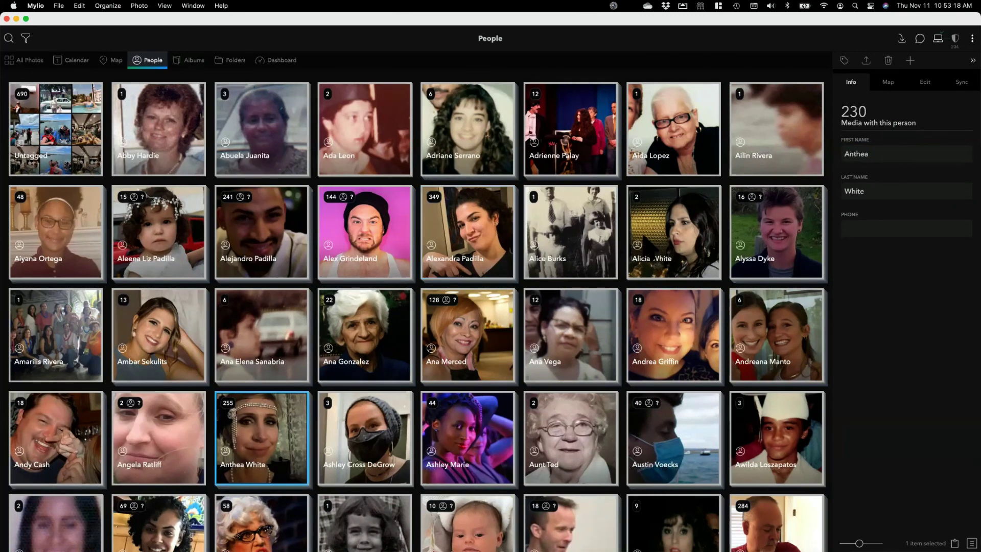
super+click(655, 258)
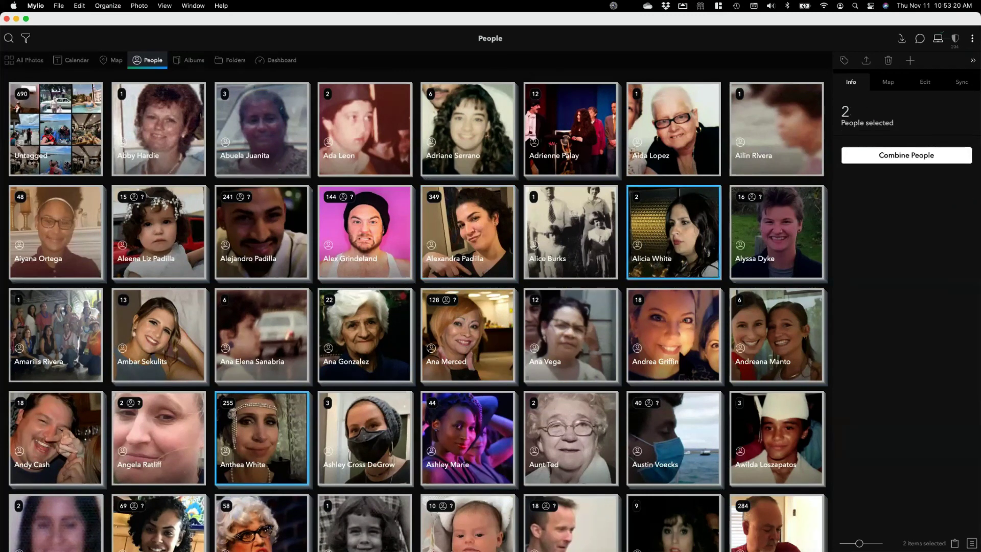
super+click(664, 337)
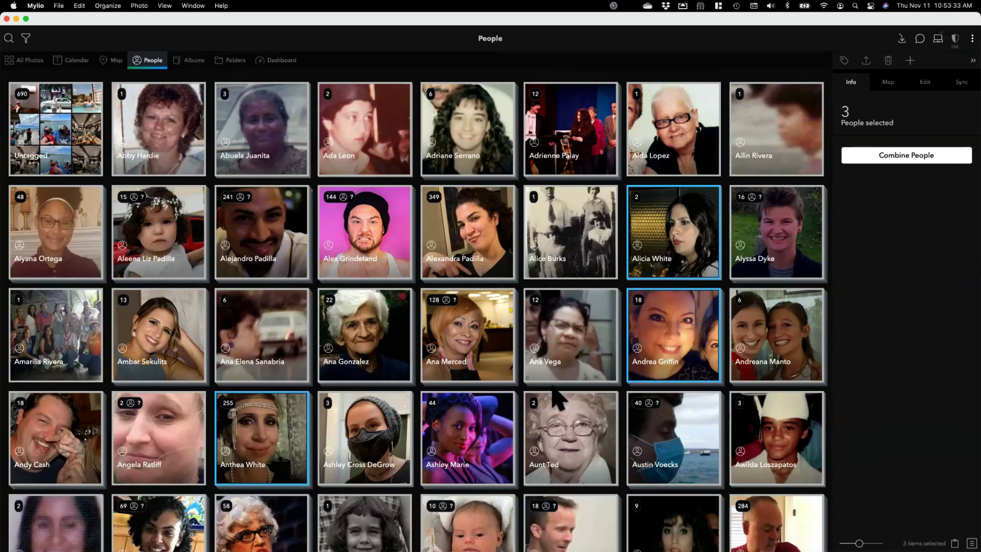
click(522, 387)
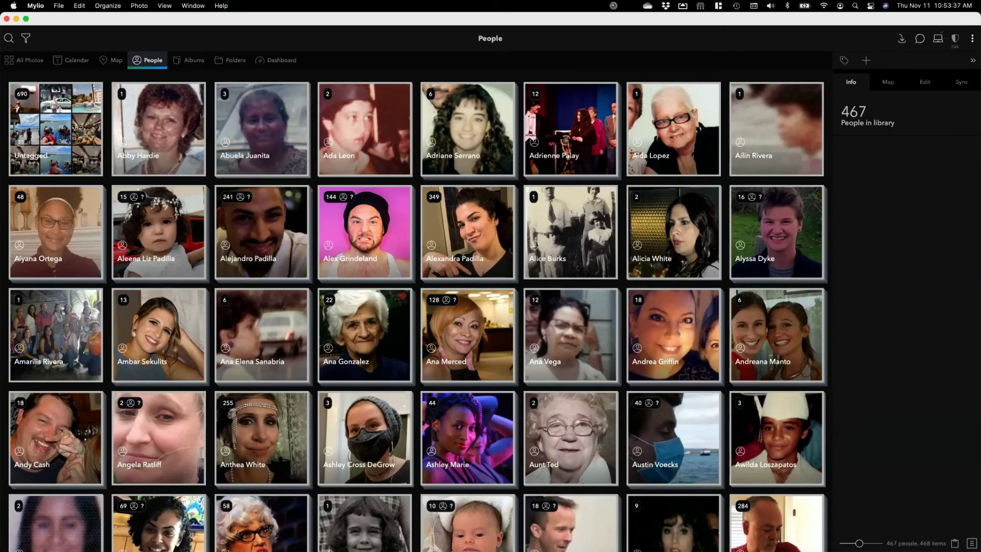
Select the man with the pink background and the woman beside him to view the combine option again, and clear the selection.
click(371, 230)
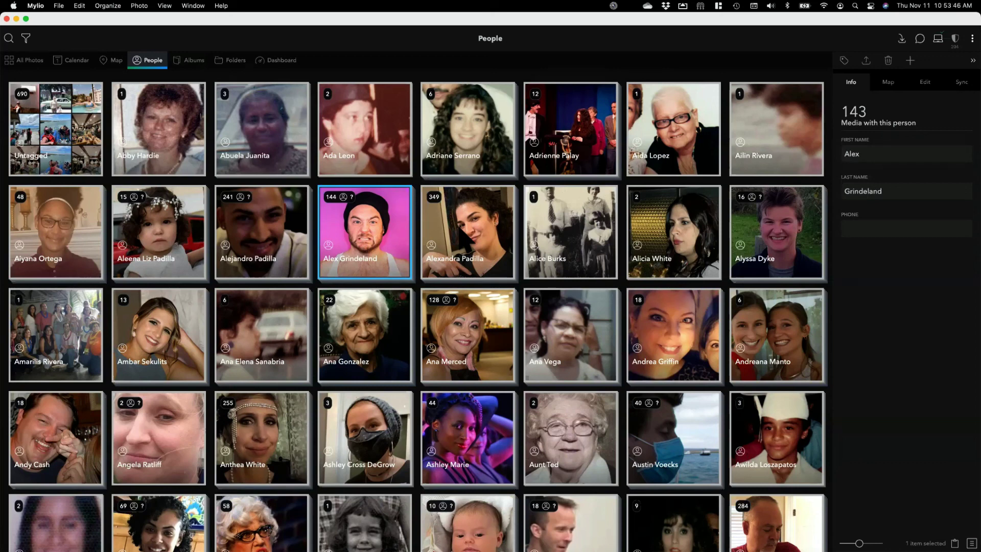
super+click(466, 237)
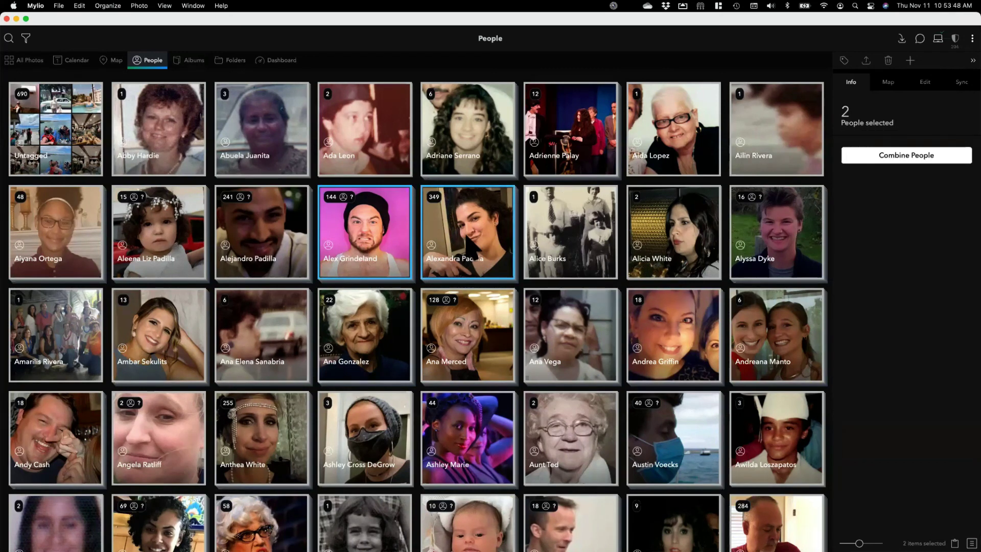
click(420, 287)
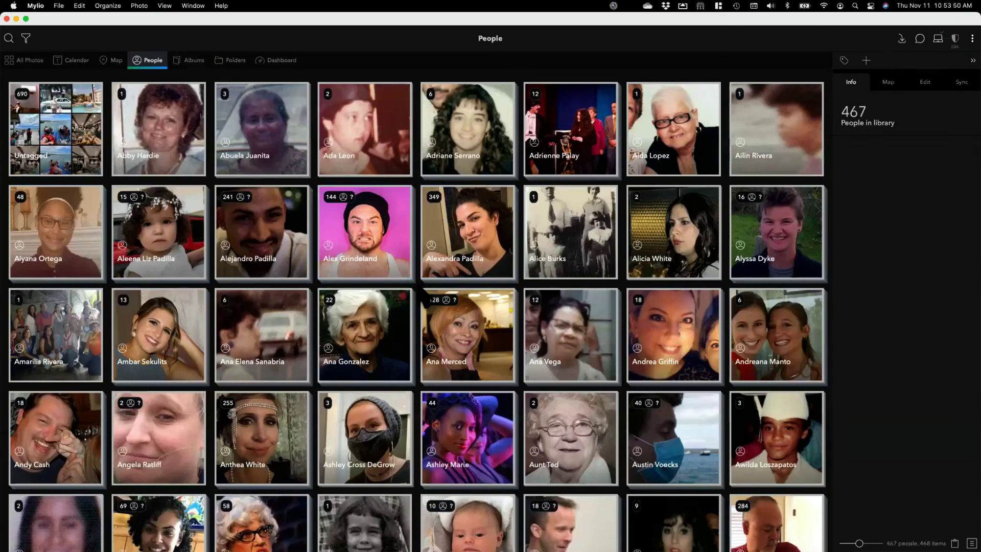